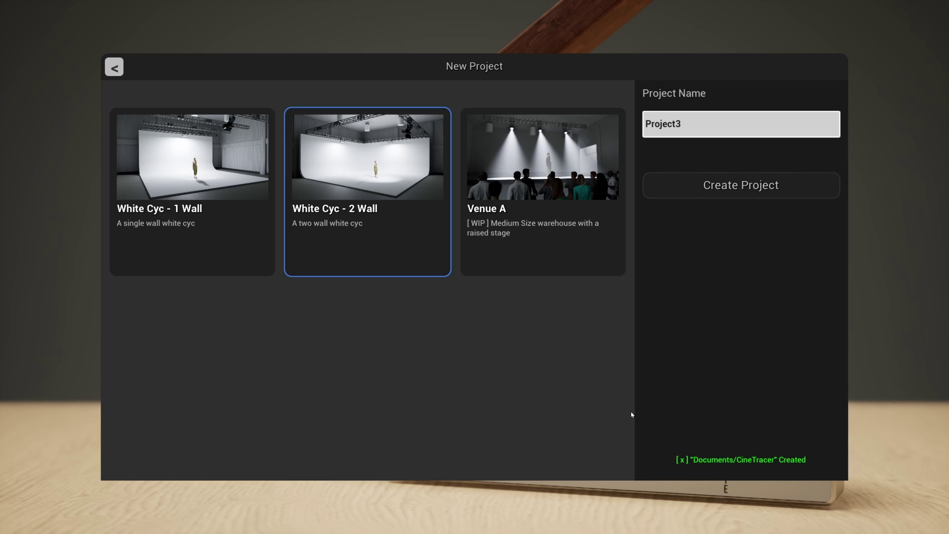
Create Project3 from the White Cyc - 2 Wall template and switch from First Person to Editor mode.
left_click(729, 190)
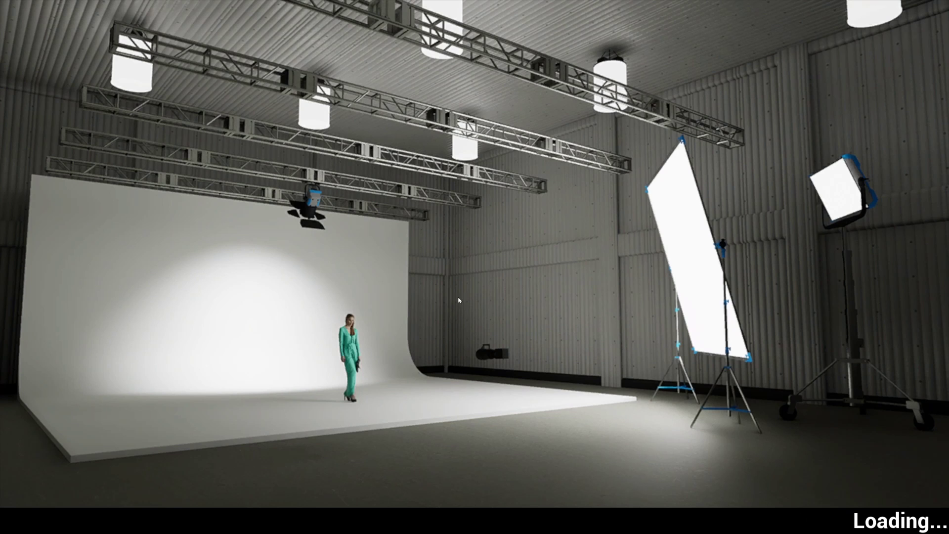
key("w")
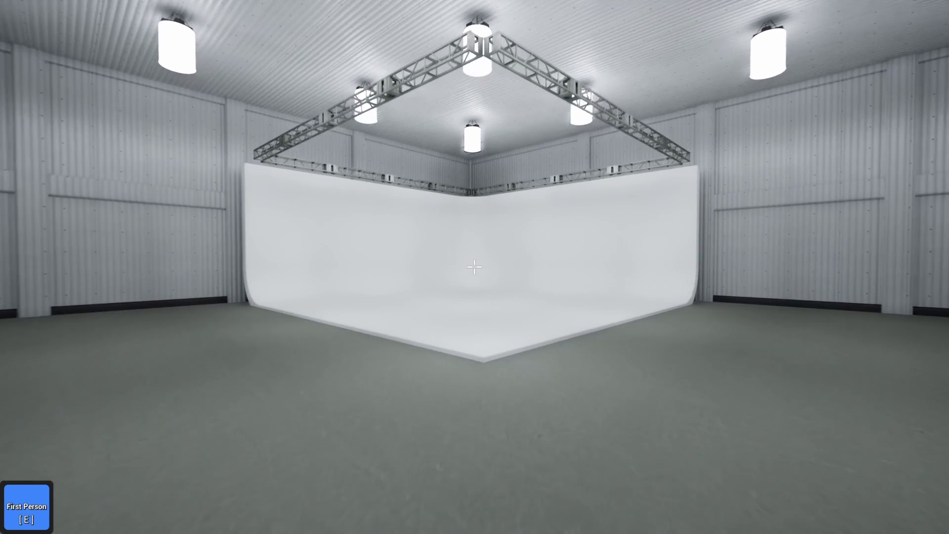
key("e")
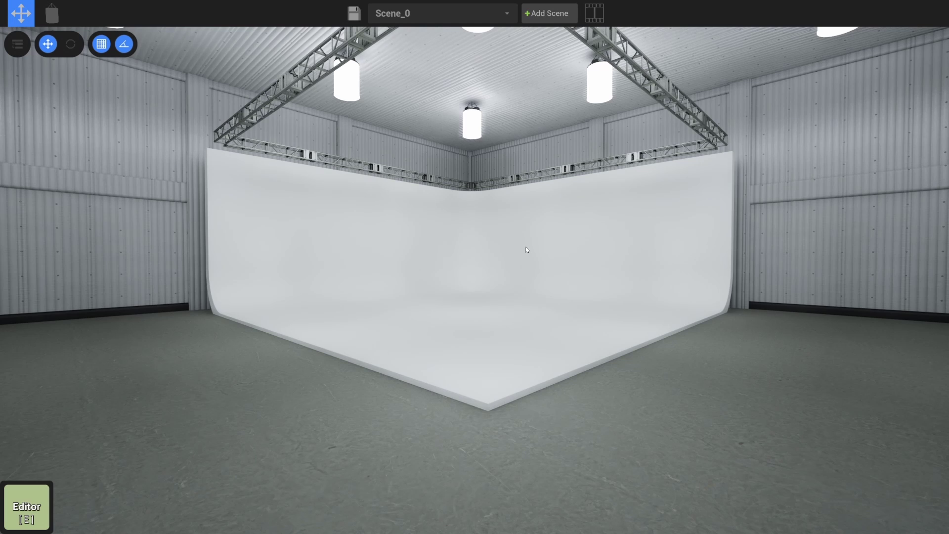
Place three round-lens spotlight fixtures from the film equipment inventory on the cyc floor, two side by side and one nearer the front.
key("Tab")
left_click(474, 148)
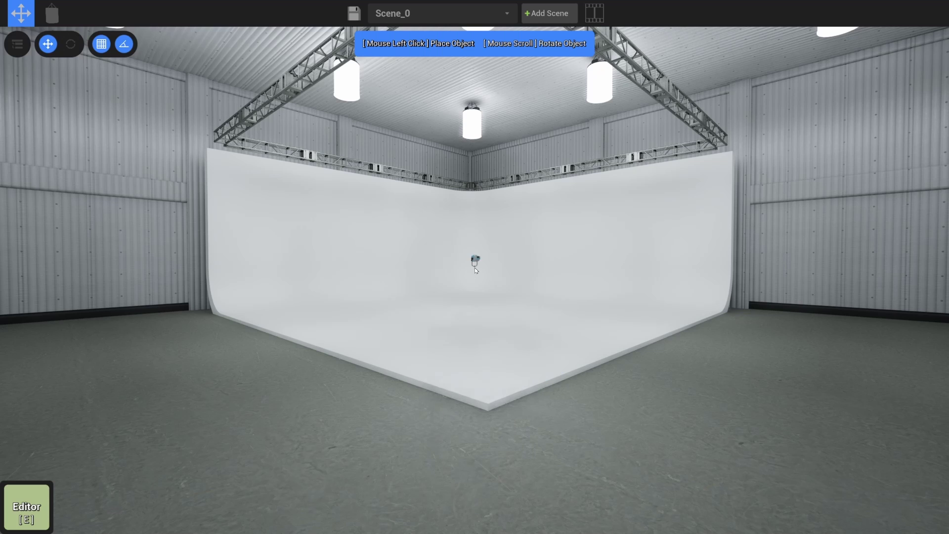
left_click(415, 322)
key("Tab")
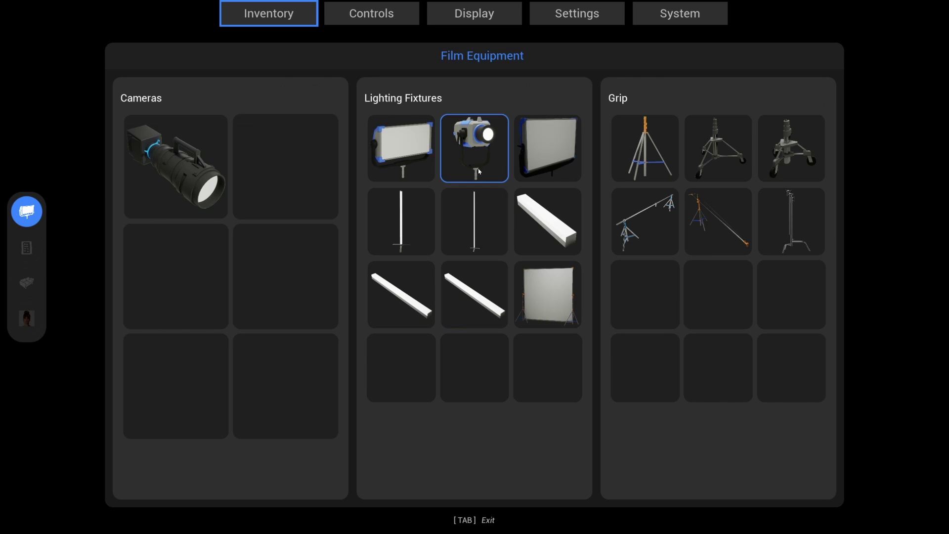
left_click(479, 171)
left_click(541, 322)
key("Tab")
left_click(475, 145)
left_click(543, 376)
Set the front fixture's mount mode to Underhung Clamp and hang it from the overhead side truss away from the walls.
right_click_drag(538, 387, 618, 391)
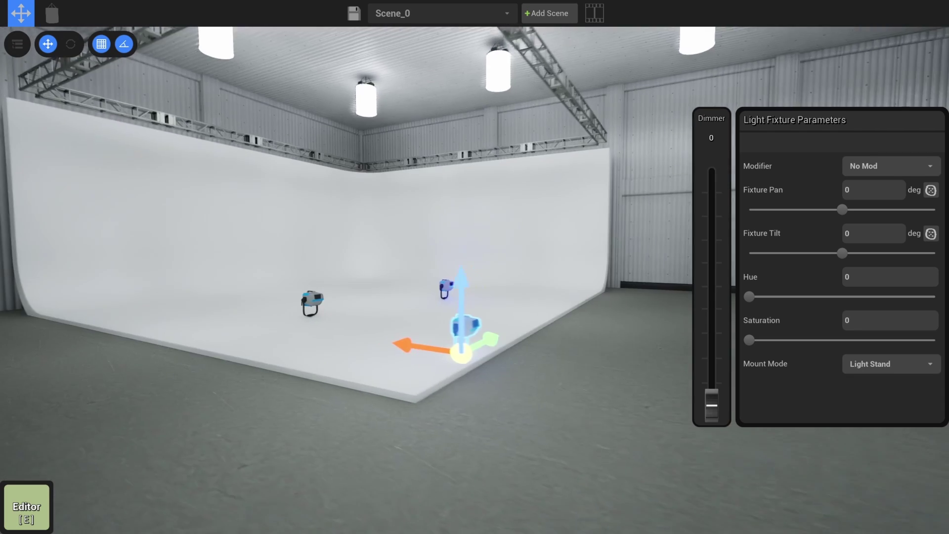
key("a")
mouse_move(539, 334)
right_mouse_down()
mouse_move(506, 309)
mouse_move(531, 302)
mouse_move(538, 327)
right_mouse_up()
key("s")
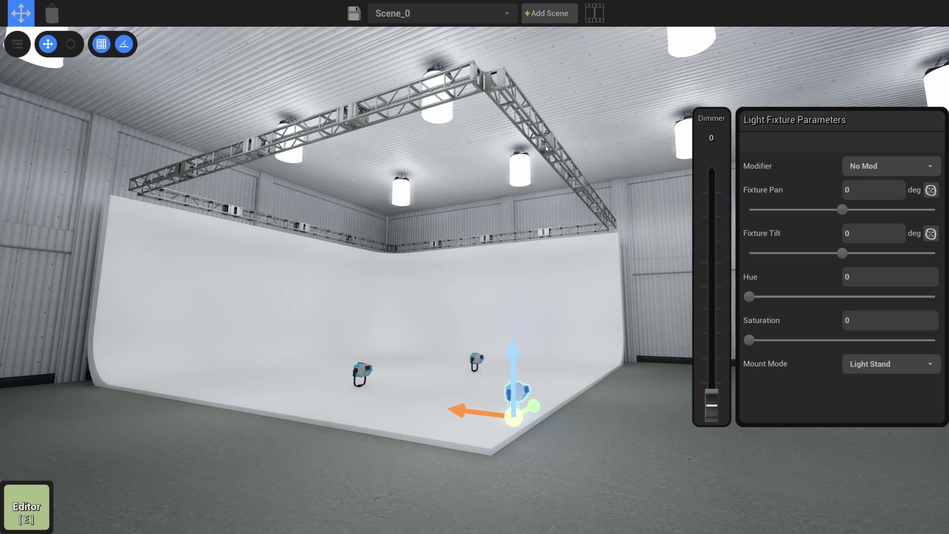
left_click_drag(515, 341, 512, 235)
left_click(864, 366)
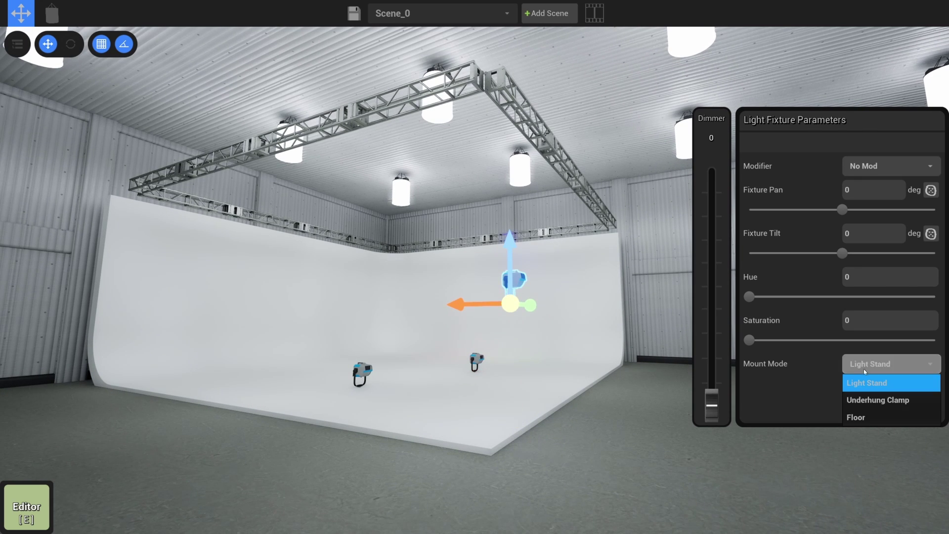
left_click(864, 401)
right_click_drag(566, 310, 538, 198)
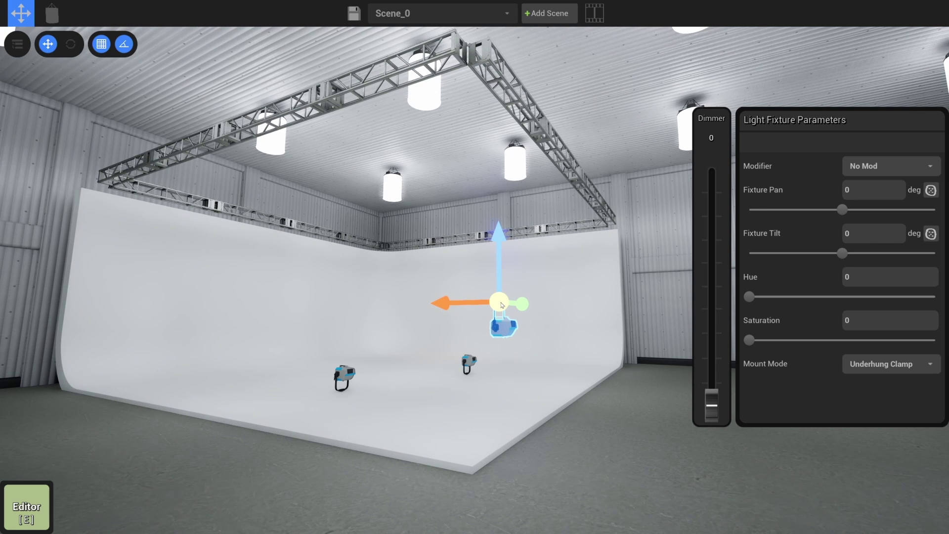
left_click_drag(501, 303, 533, 186)
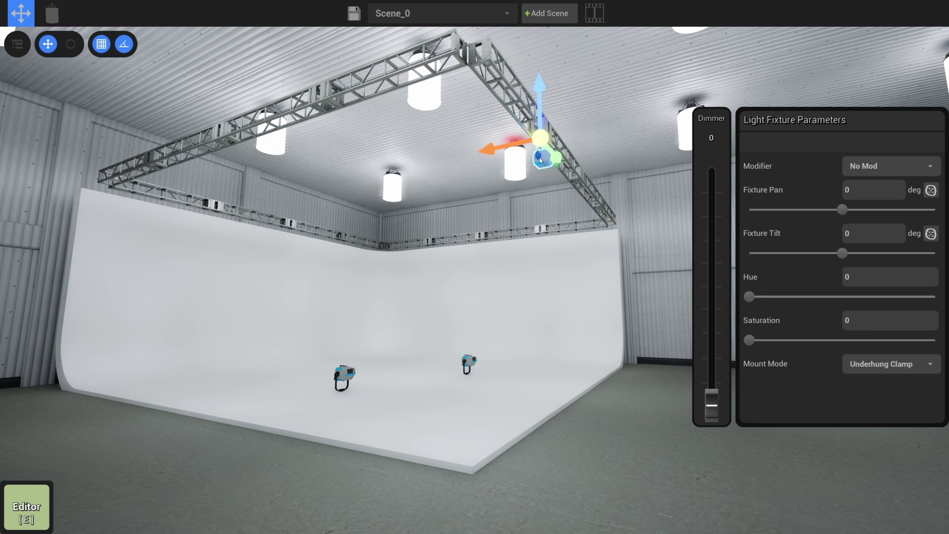
Move the two remaining floor fixtures together up onto the truss above the left cyc wall.
left_click(494, 311)
key("w")
right_click_drag(494, 310, 411, 351)
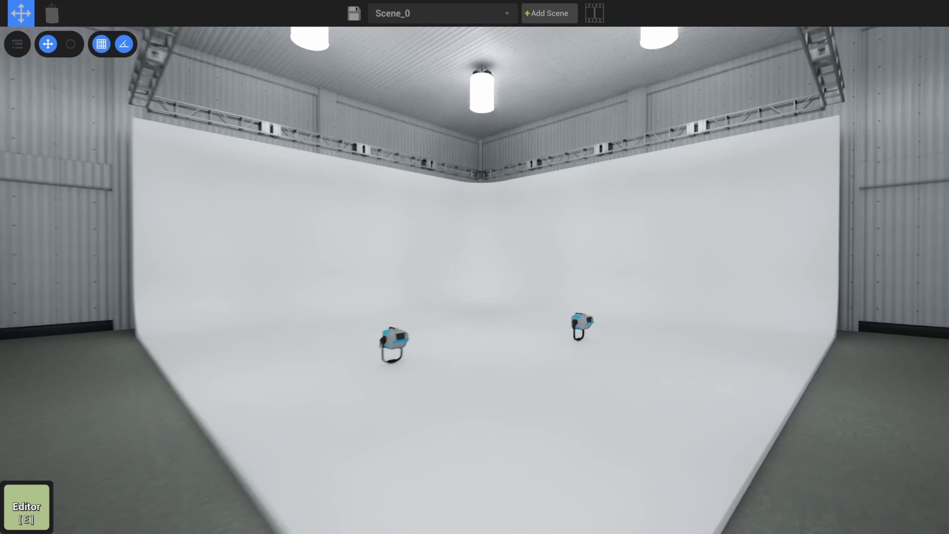
key("w")
left_click(376, 348)
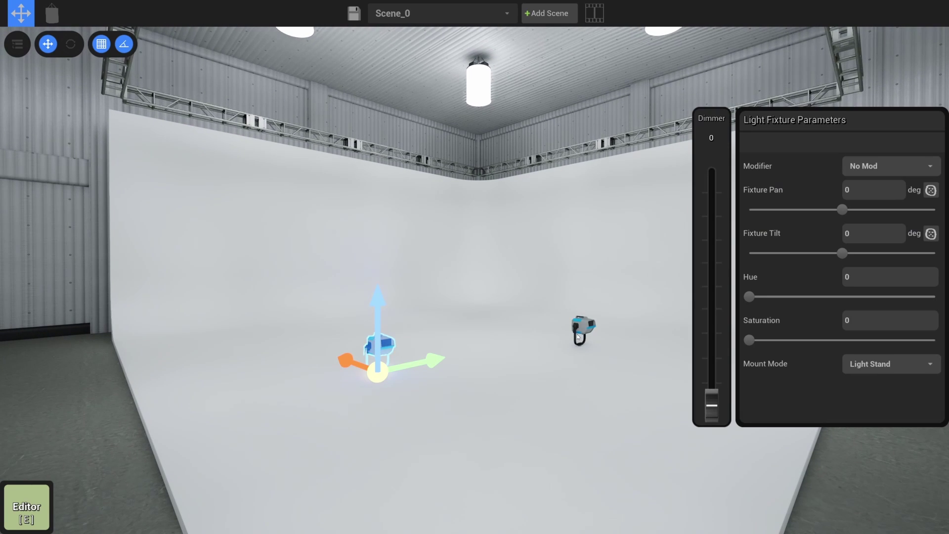
left_click(584, 329, "shift")
left_click_drag(383, 377, 268, 130)
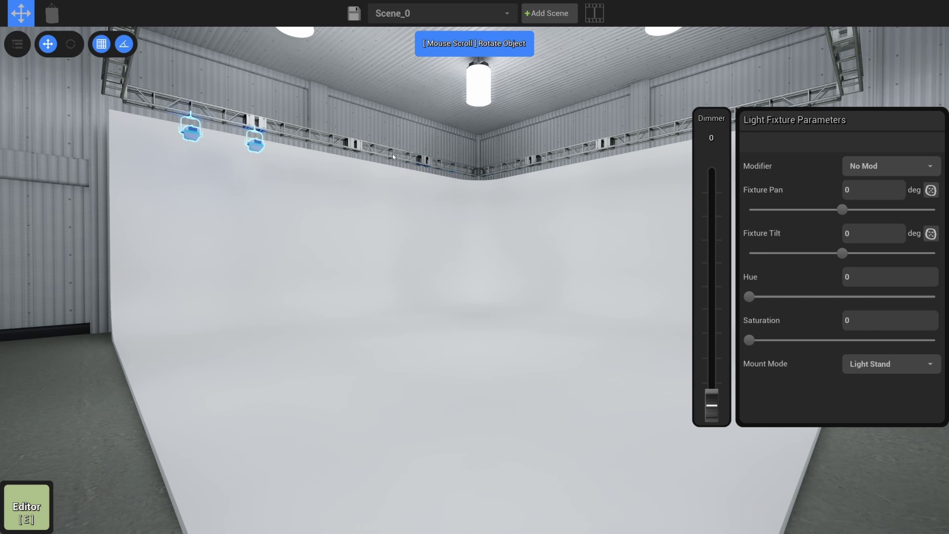
left_click_drag(394, 157, 367, 154)
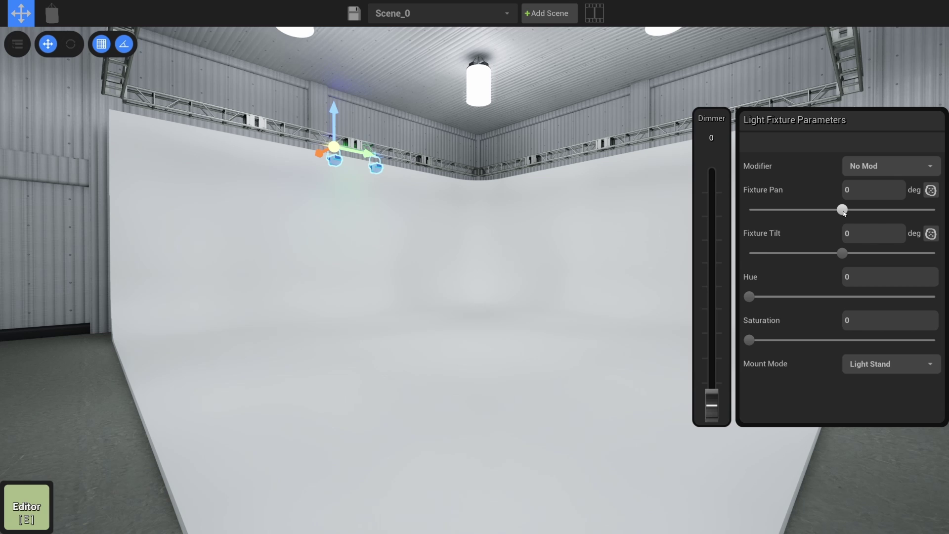
Move one of the two wall fixtures across to the truss above the right cyc wall.
left_click_drag(341, 150, 600, 152)
left_click(375, 173)
right_click_drag(575, 164, 615, 166)
key("w")
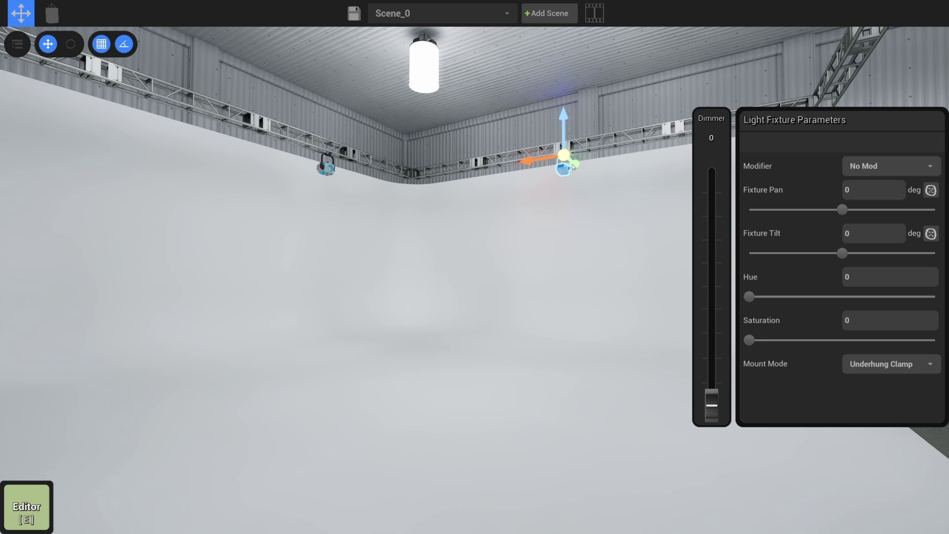
mouse_move(574, 167)
left_mouse_down()
mouse_move(481, 244)
mouse_move(473, 416)
mouse_move(574, 165)
left_mouse_up()
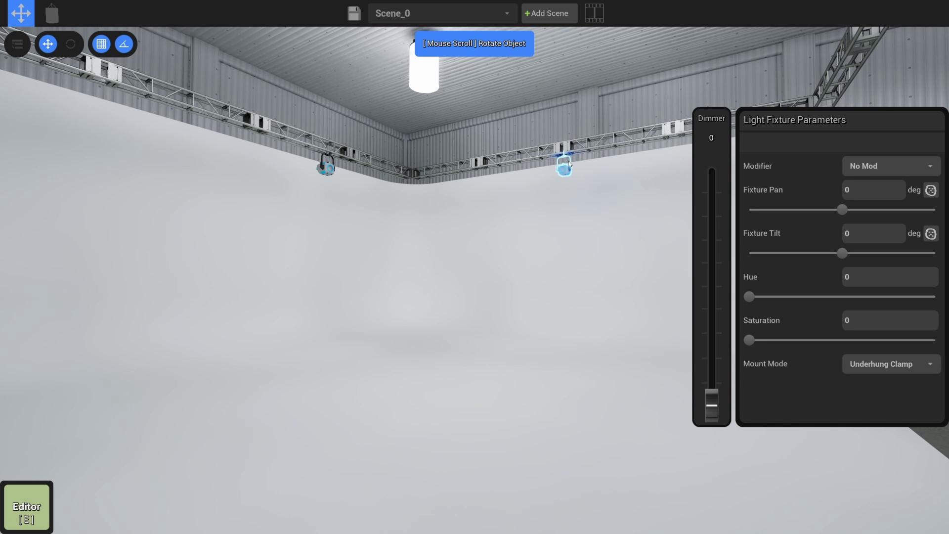
left_click_drag(568, 161, 569, 161)
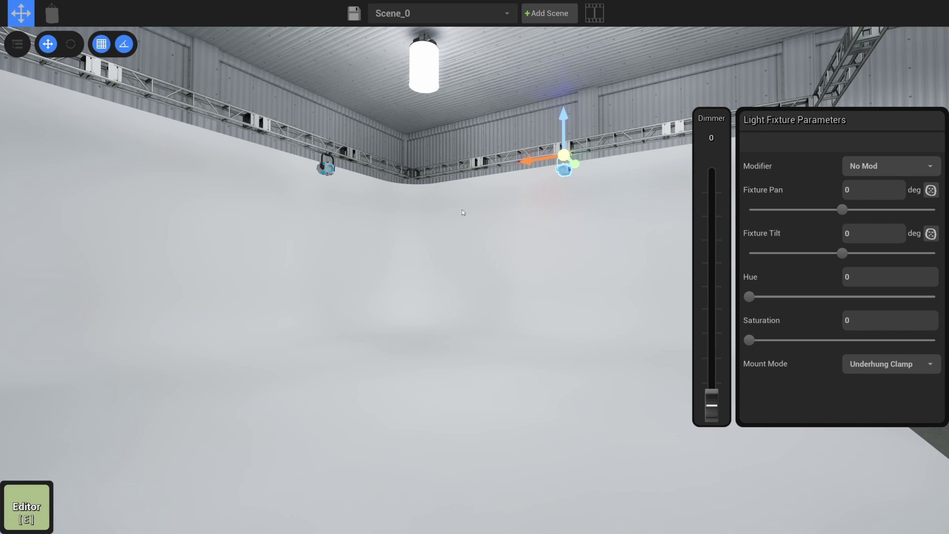
Try panning the fixture above the right cyc wall, and reset its pan.
key("s")
left_click_drag(842, 209, 894, 213)
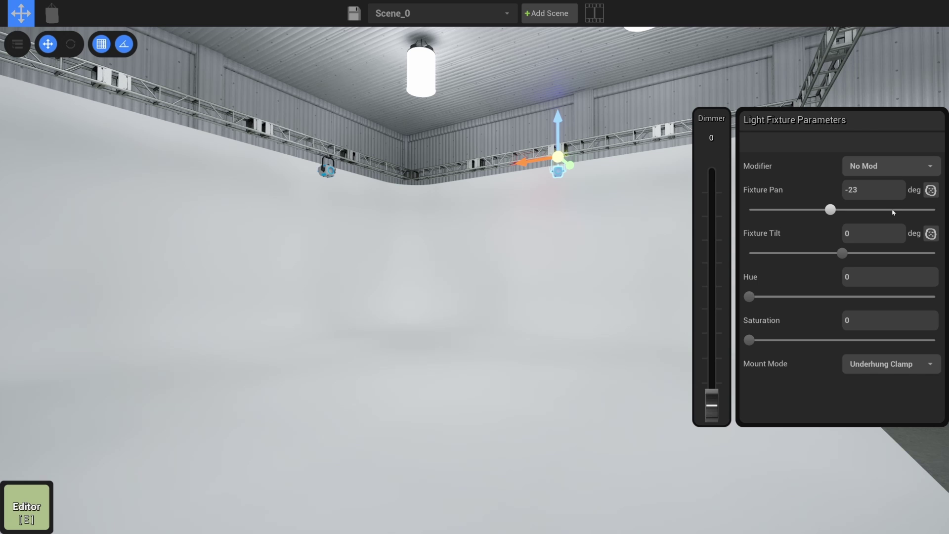
left_click(931, 190)
Place the stand-in actor in the green outfit at the middle of the cyc floor, rotated toward the open front.
middle_click_drag(520, 195, 490, 179)
left_click_drag(490, 179, 438, 174)
right_click_drag(413, 178, 499, 311)
key("s")
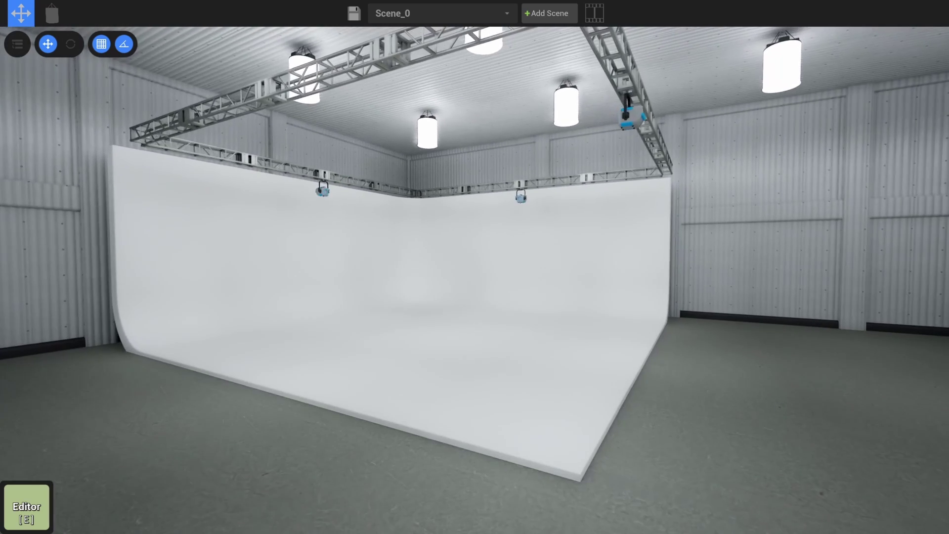
key("Tab")
left_click(27, 318)
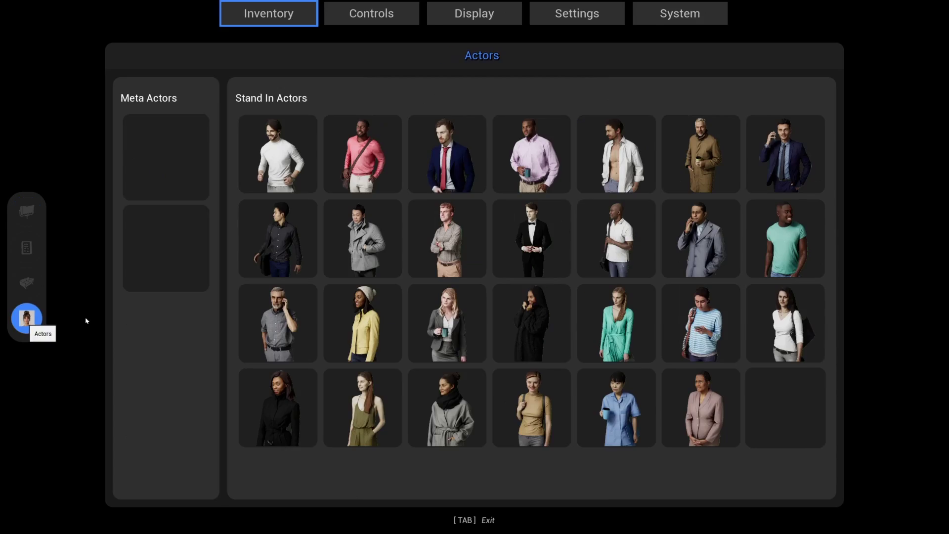
left_click(616, 322)
scroll(466, 301, "down", 4)
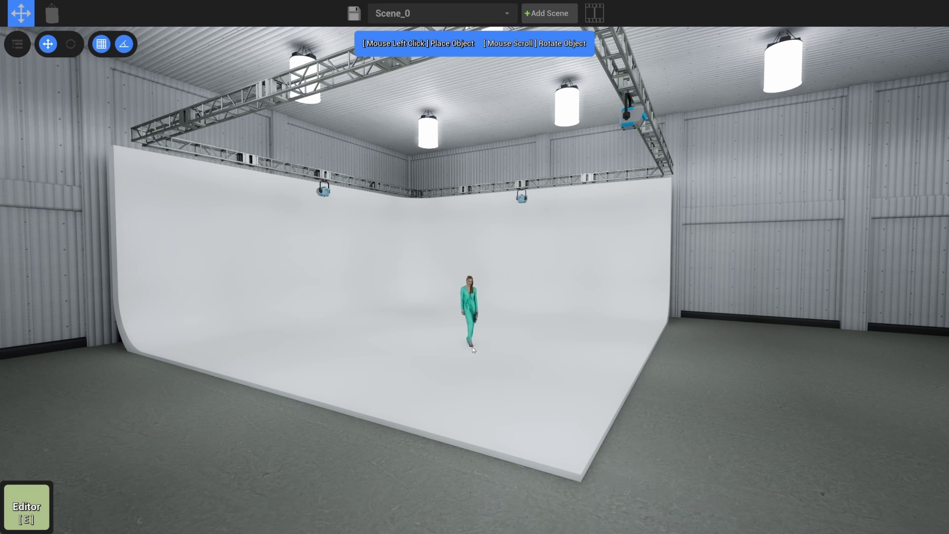
left_click(473, 347)
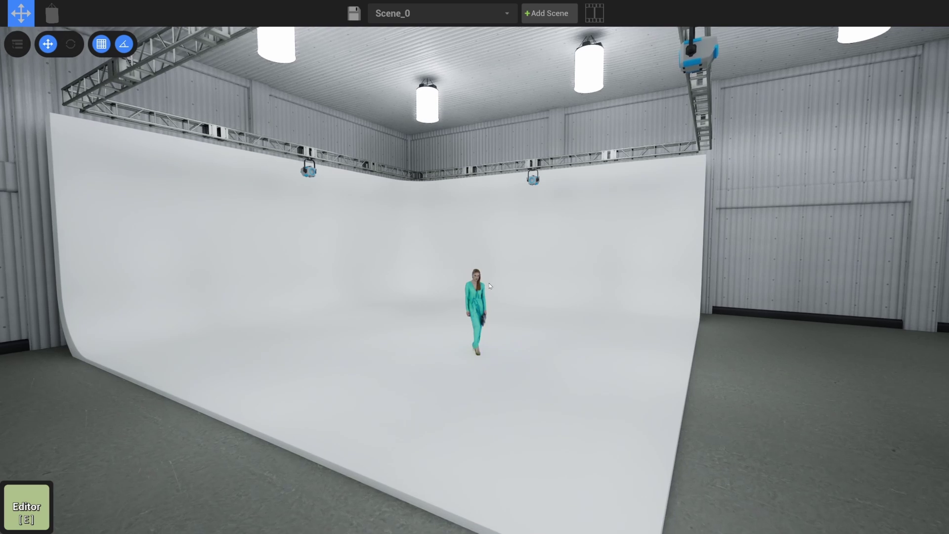
Place a sofa from the seating furniture on the cyc floor to the left of the actor, angled toward the front.
key("Tab")
left_click(26, 283)
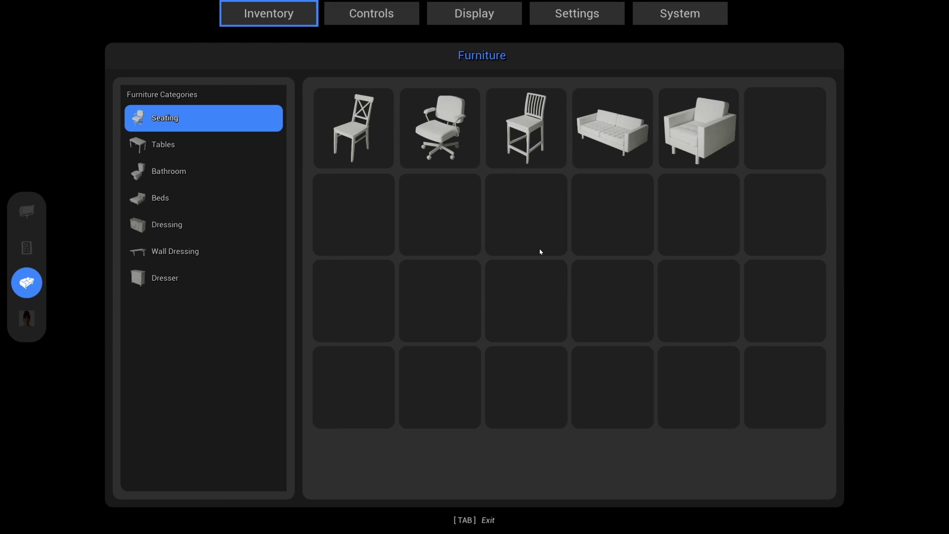
left_click(612, 128)
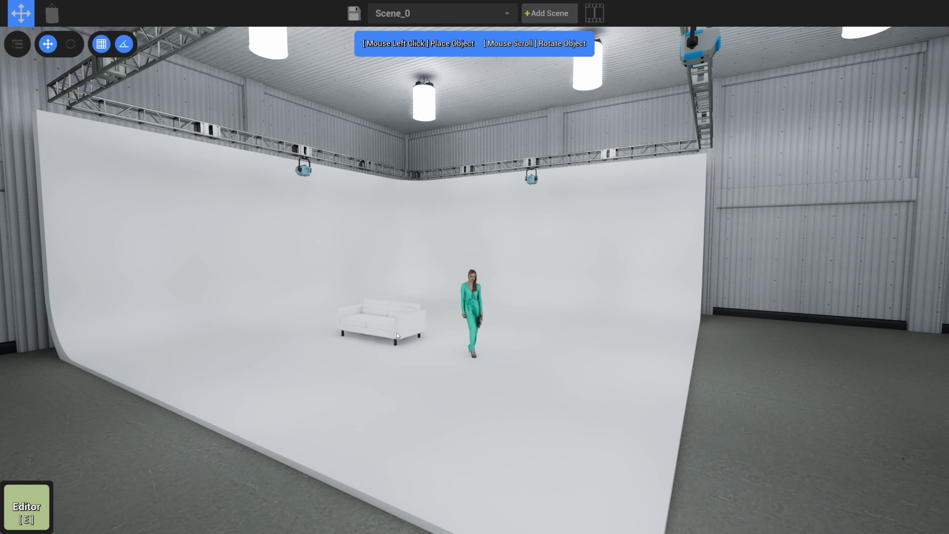
scroll(391, 336, "down", 4)
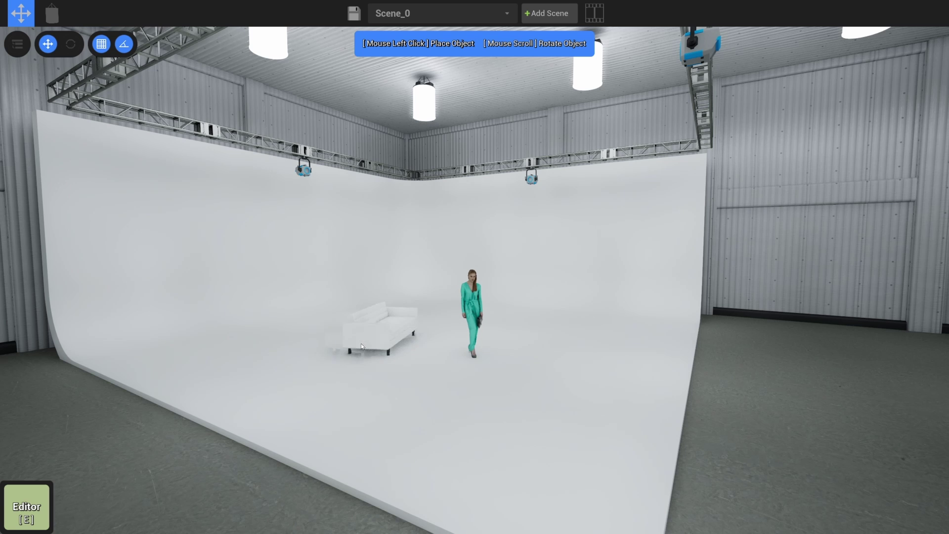
left_click(366, 343)
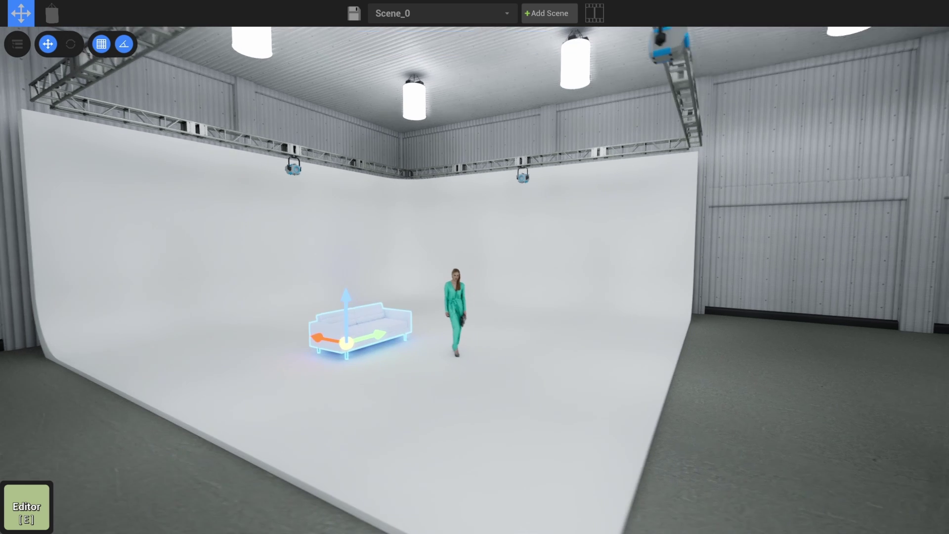
Place an armchair on the cyc floor on the actor's other side, opposite the sofa.
key("Tab")
left_click(699, 128)
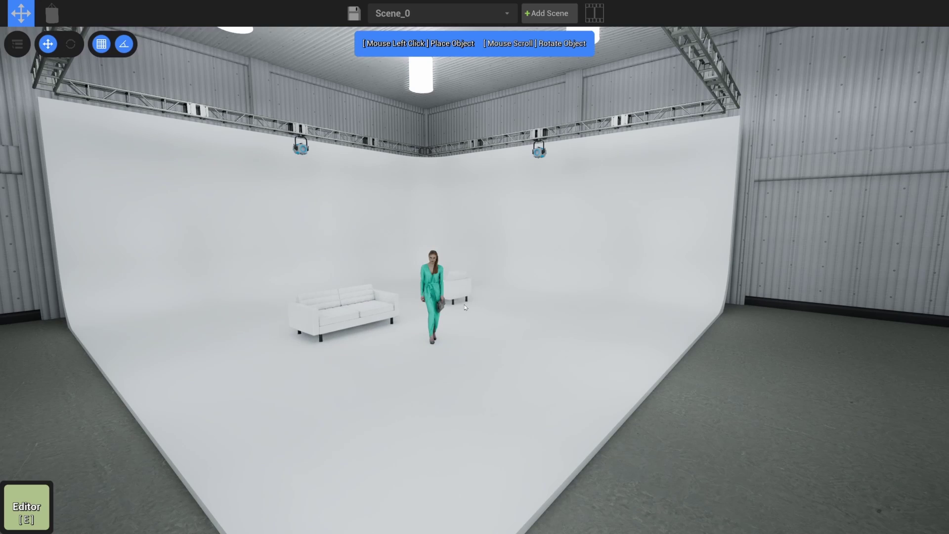
key("d")
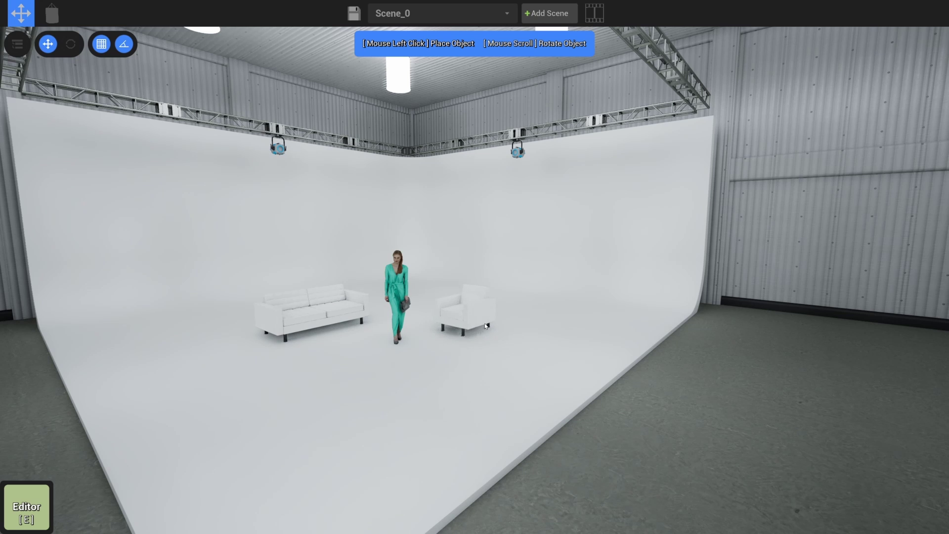
left_click(484, 320)
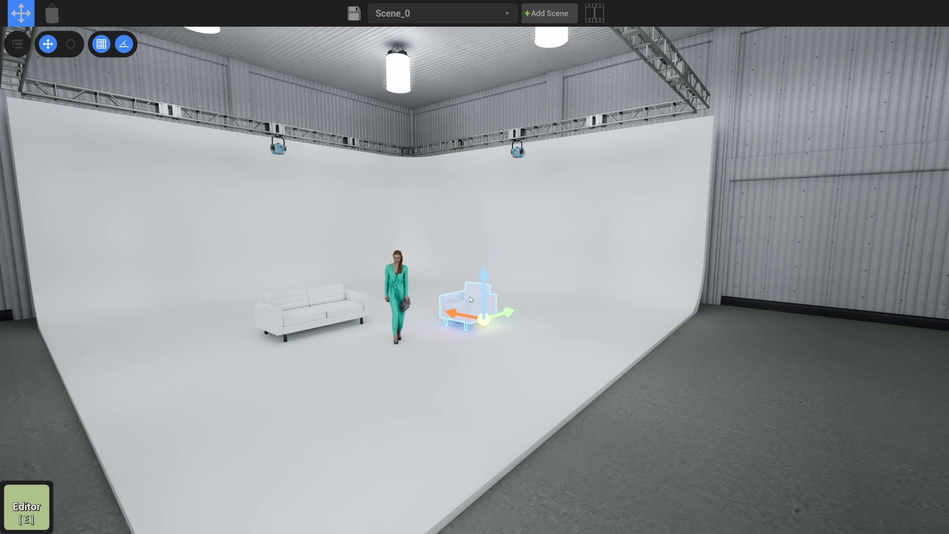
Fit a Fresnel modifier to the fixture hanging from the side truss.
key("s")
right_click_drag(470, 300, 473, 321)
key("a")
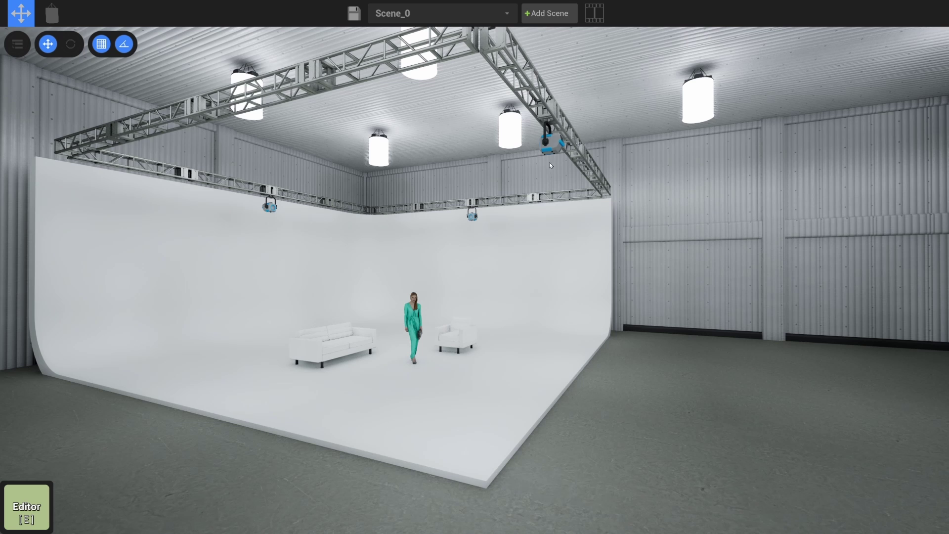
left_click(552, 146)
left_click(890, 166)
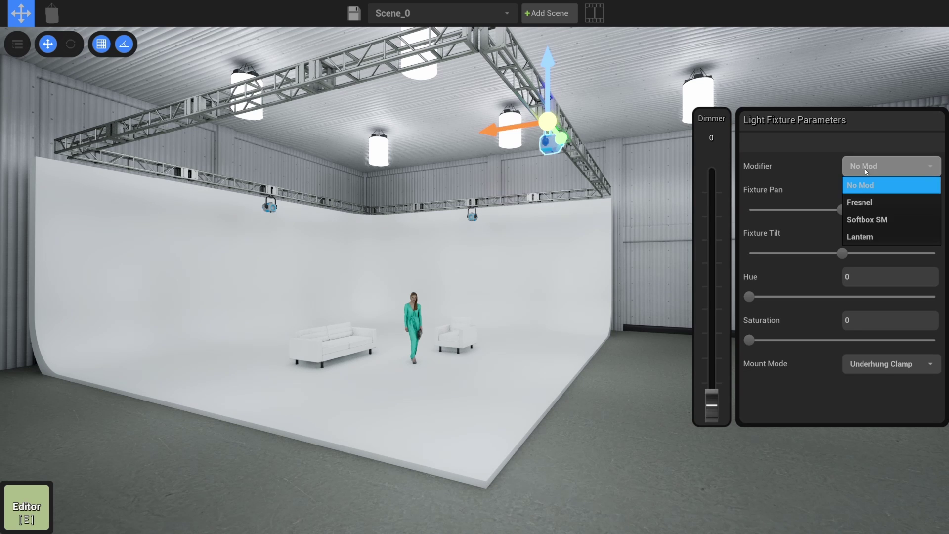
left_click(855, 202)
Tilt the Fresnel fixture to -57 degrees and narrow its zoom to 21.
left_click_drag(840, 254, 782, 253)
scroll(782, 361, "down", 2)
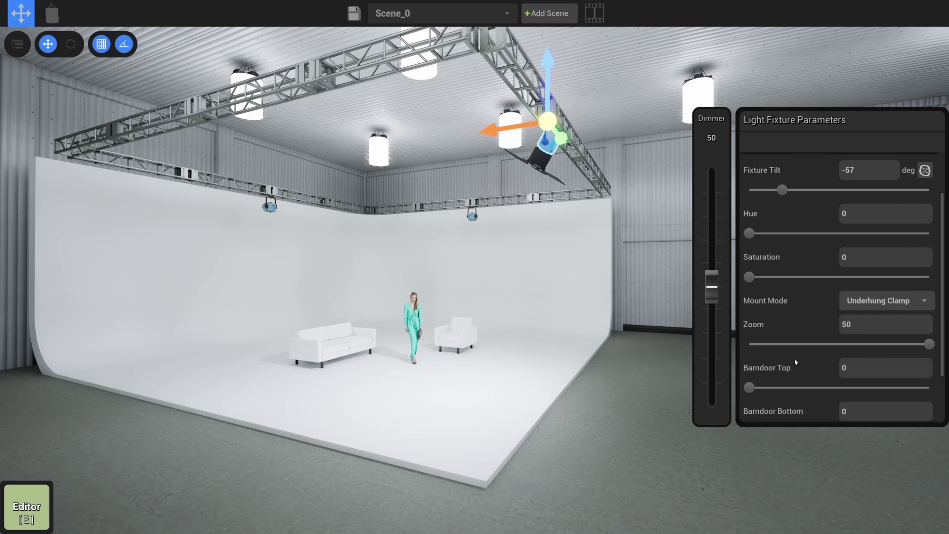
left_click_drag(914, 348, 779, 354)
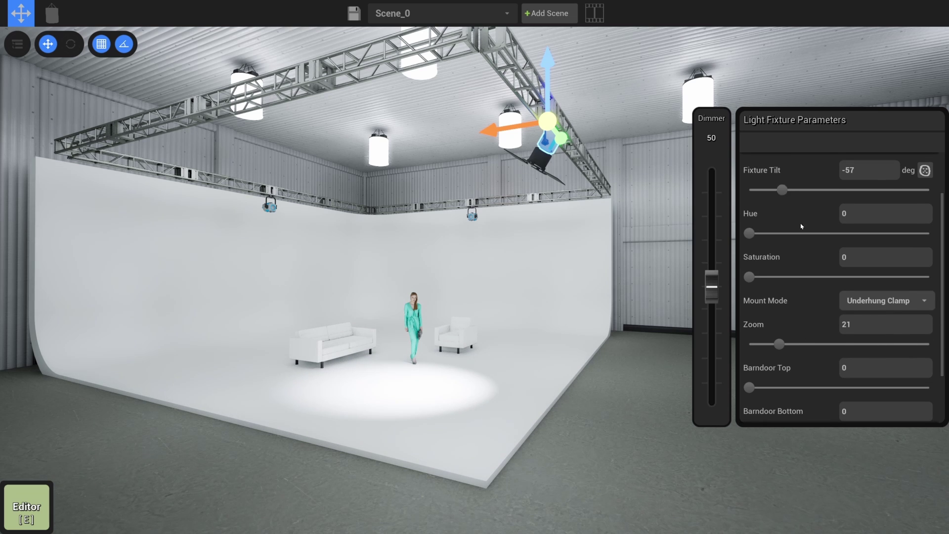
Aim the Fresnel at the actor with a pan of 27 and a tilt of -37 degrees, and lower its dimmer.
scroll(802, 226, "up", 2)
left_click_drag(839, 210, 853, 210)
left_click_drag(782, 253, 802, 253)
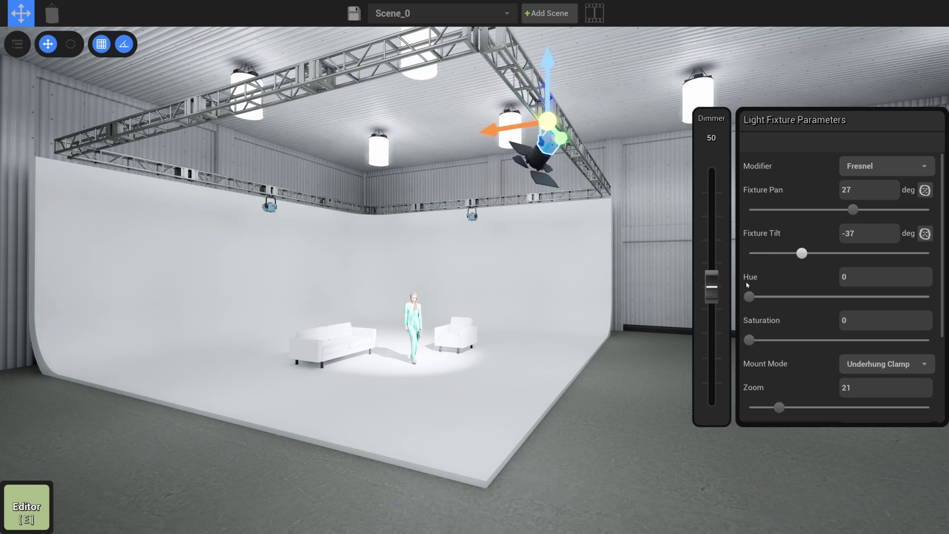
left_click_drag(713, 286, 723, 374)
Fit a Fresnel modifier to both fixtures hanging from the back trusses above the cyc walls.
left_click(271, 204)
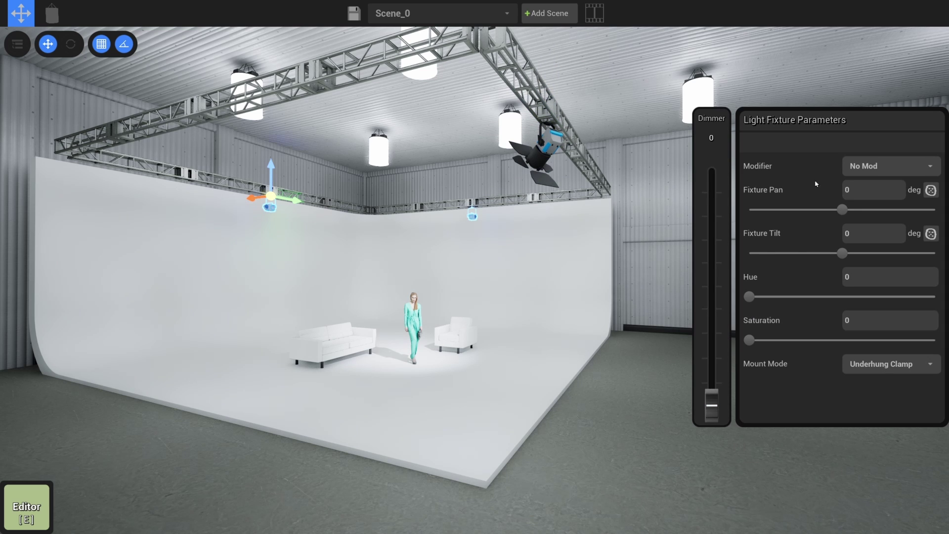
left_click(869, 170)
left_click(866, 198)
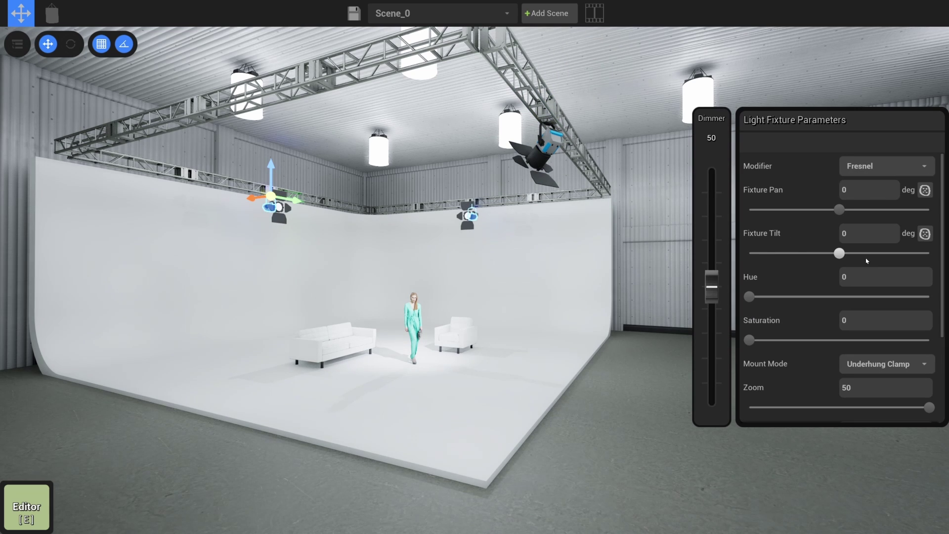
Tilt the two back Fresnels to -39 degrees and narrow their zoom to 41.
left_click_drag(845, 255, 800, 254)
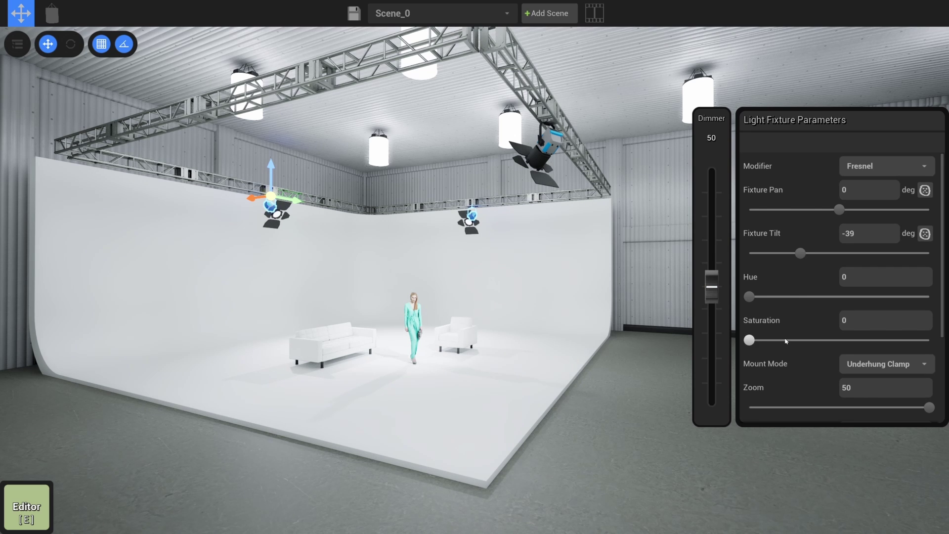
scroll(791, 365, "down", 2)
left_click_drag(915, 363, 883, 356)
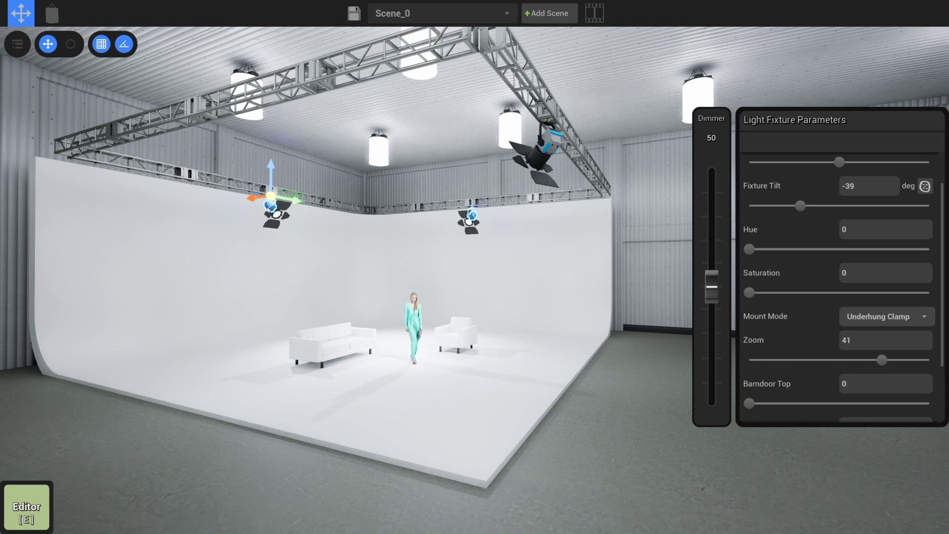
Open the parameters of the stage space lites.
right_click_drag(478, 222, 304, 118)
left_click(53, 16)
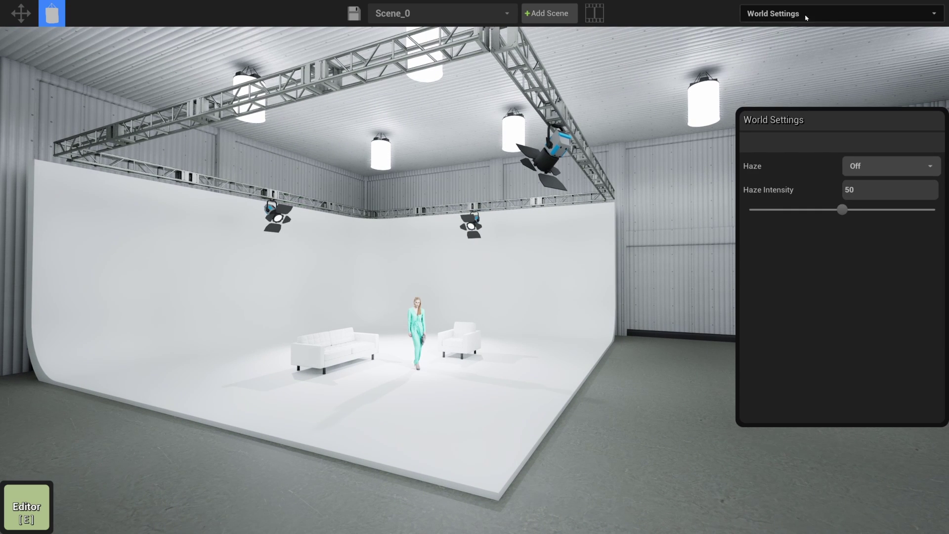
left_click(785, 14)
left_click(786, 47)
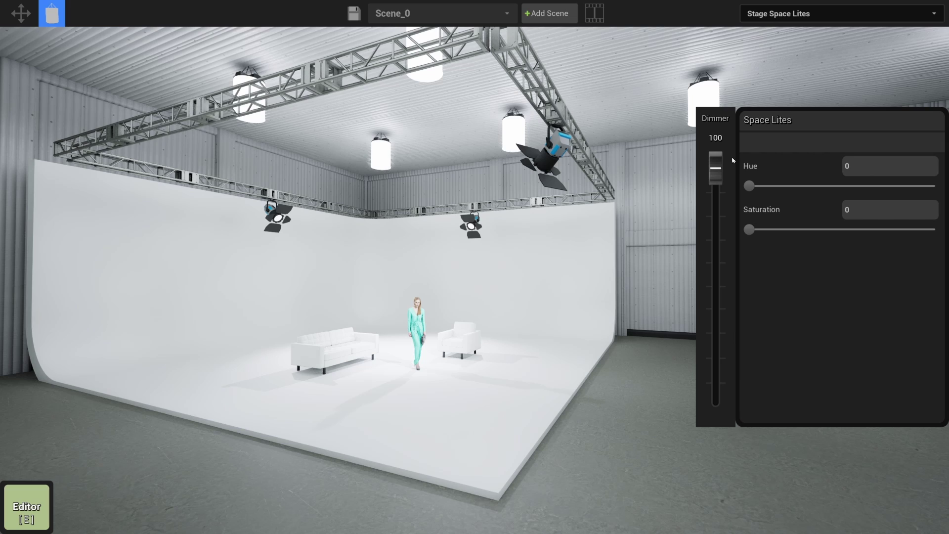
Tint the stage space lites teal with saturation 100 and hue 186.
right_click_drag(631, 290, 656, 282)
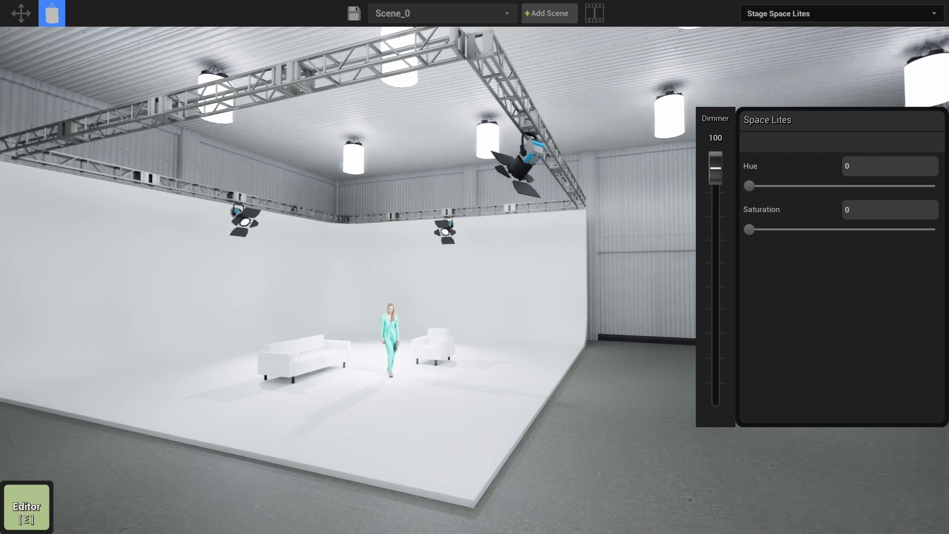
left_click_drag(750, 229, 935, 230)
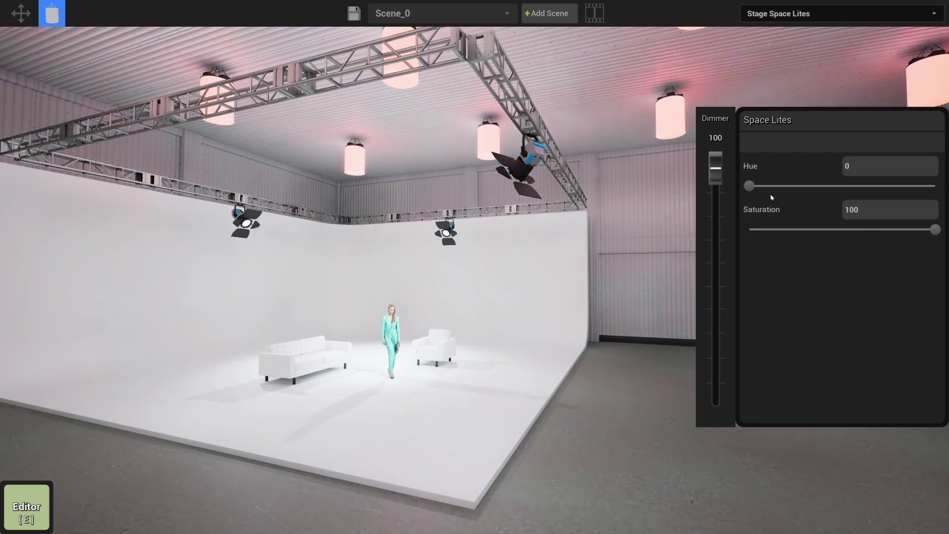
left_click_drag(750, 186, 846, 185)
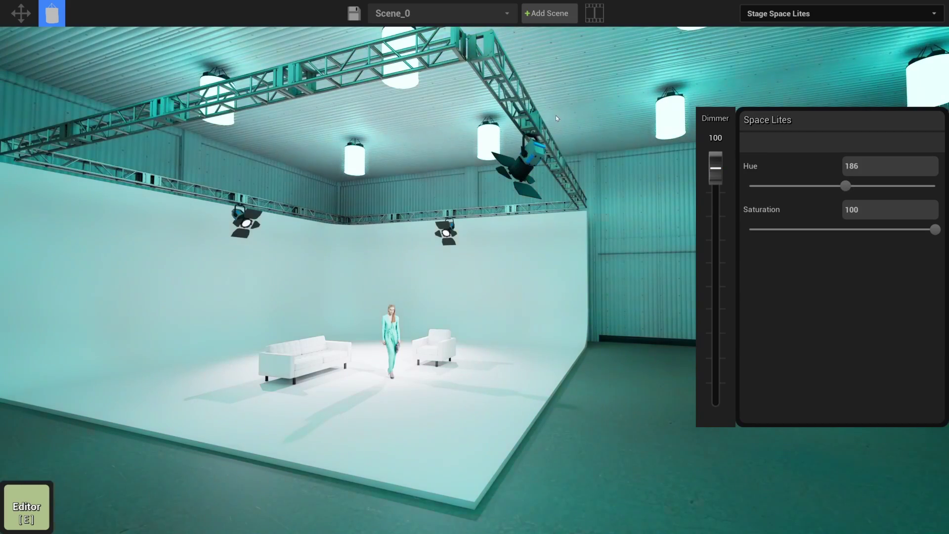
right_click_drag(478, 136, 468, 118)
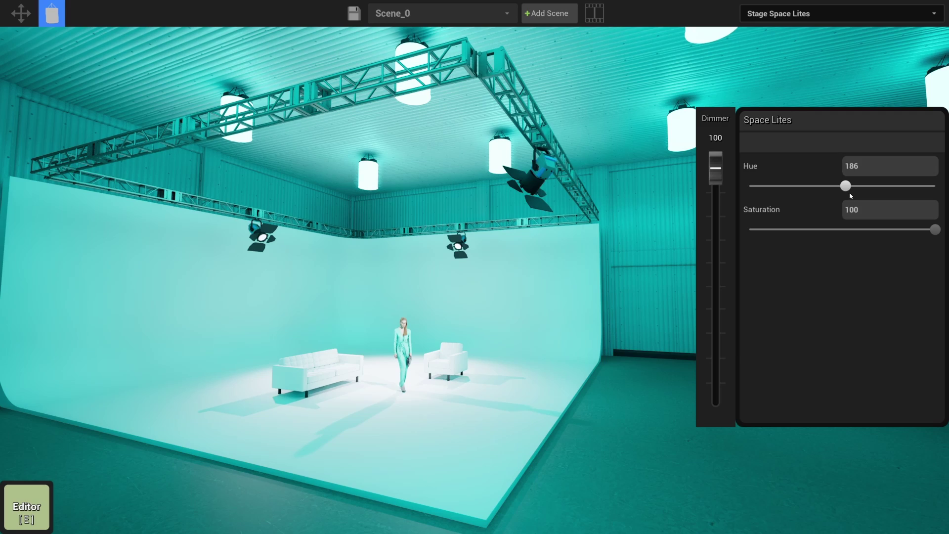
Reset the space lites' hue and saturation to 0 and bring their dimmer down to 0.
left_click_drag(897, 231, 680, 230)
left_click_drag(846, 186, 705, 443)
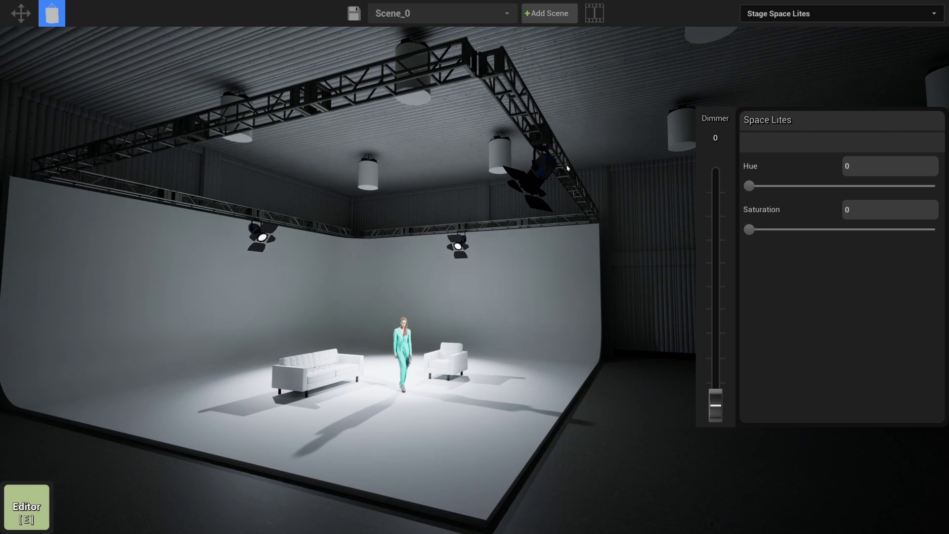
Turn on haze in the world settings, set its intensity to 44, and return to object editing.
left_click(764, 15)
left_click(770, 29)
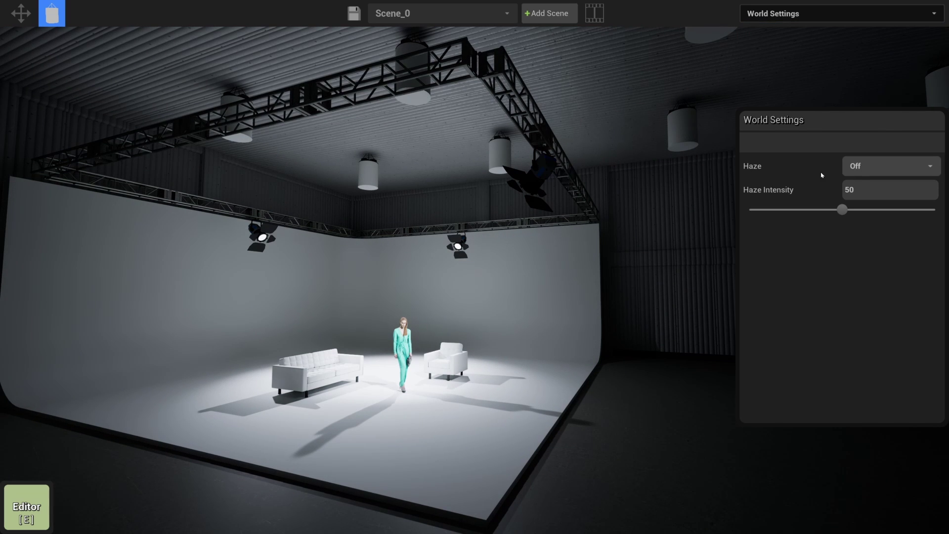
left_click(867, 172)
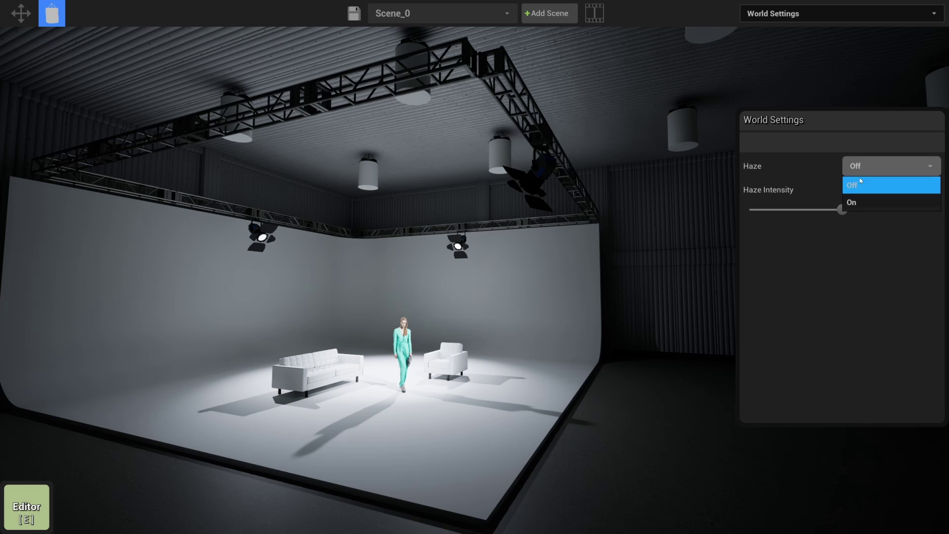
left_click(852, 205)
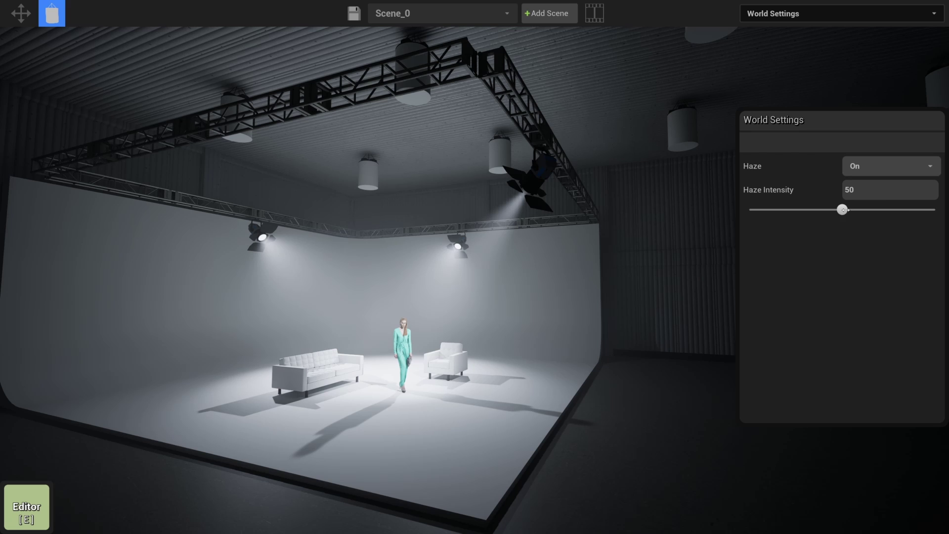
mouse_move(843, 214)
left_mouse_down()
mouse_move(929, 213)
mouse_move(756, 213)
mouse_move(833, 210)
left_mouse_up()
key("w")
right_click_drag(617, 220, 625, 223)
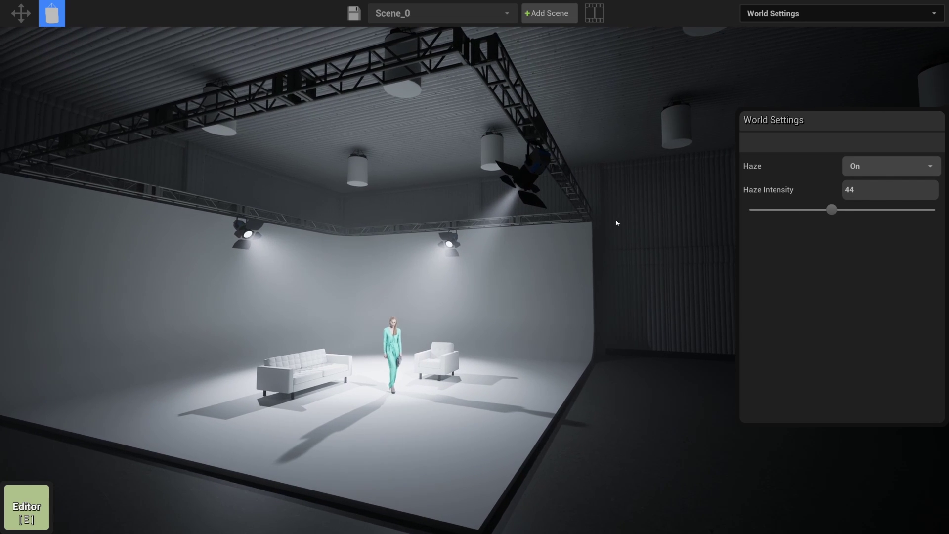
left_click(21, 14)
View the whole lit set and check the scene's shotlist.
right_click_drag(397, 237, 390, 243)
key("w")
key("s")
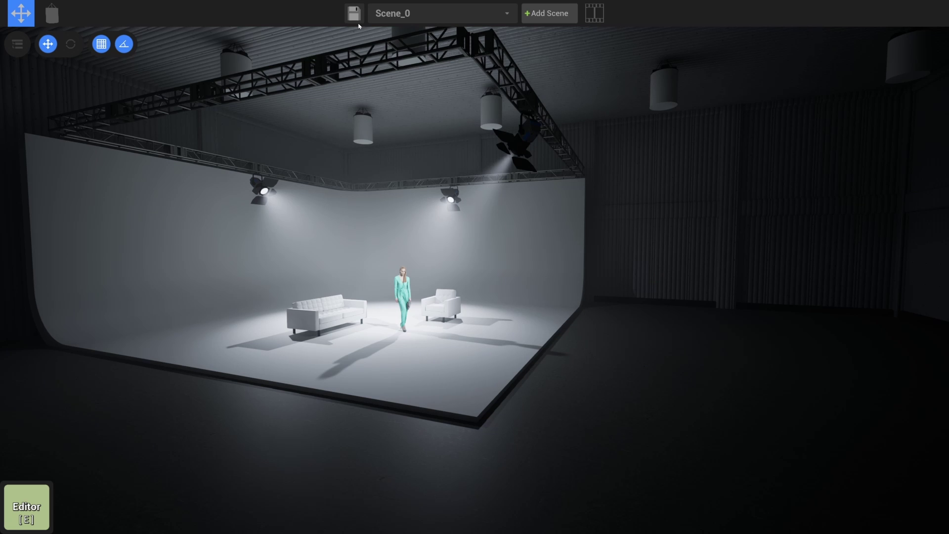
left_click(595, 13)
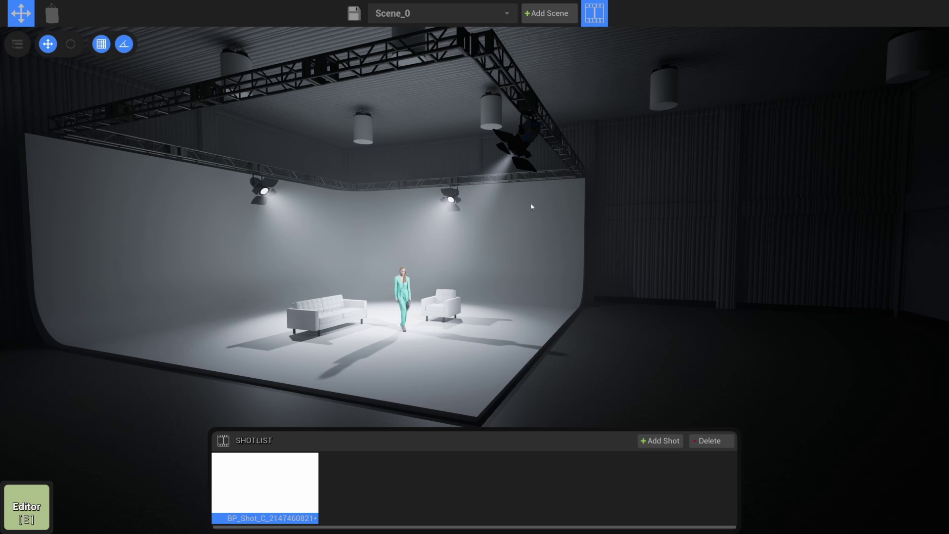
left_click(594, 13)
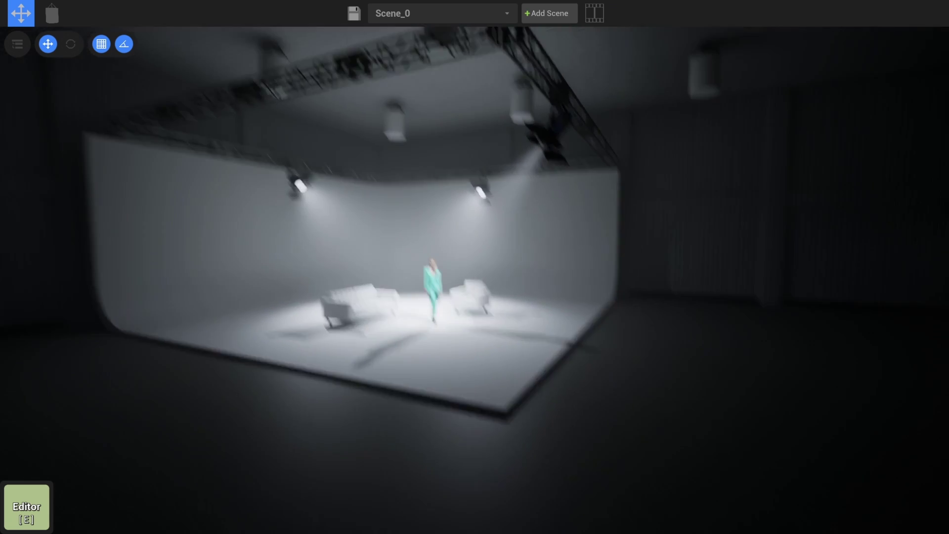
Place a camera beside the front corner of the cyc floor and raise it above the ground.
key("Tab")
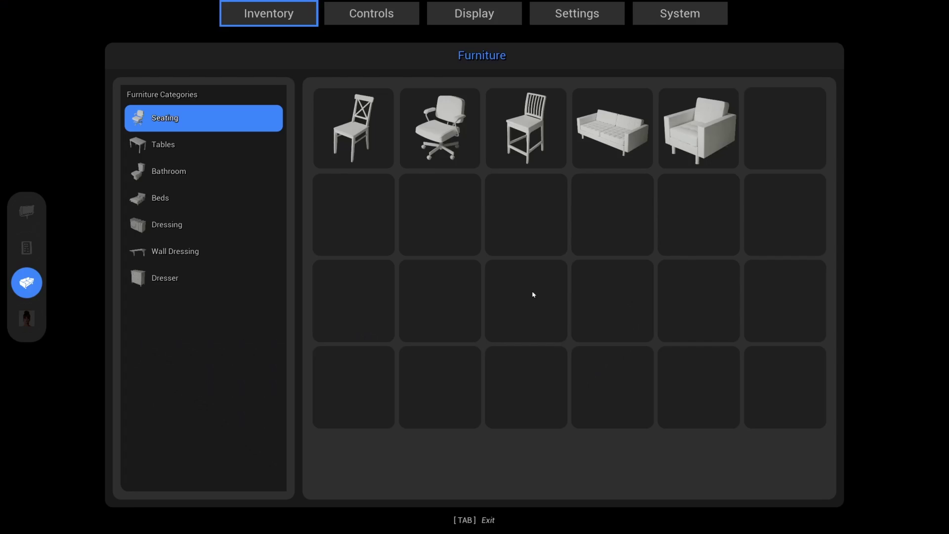
left_click(25, 212)
left_click(147, 176)
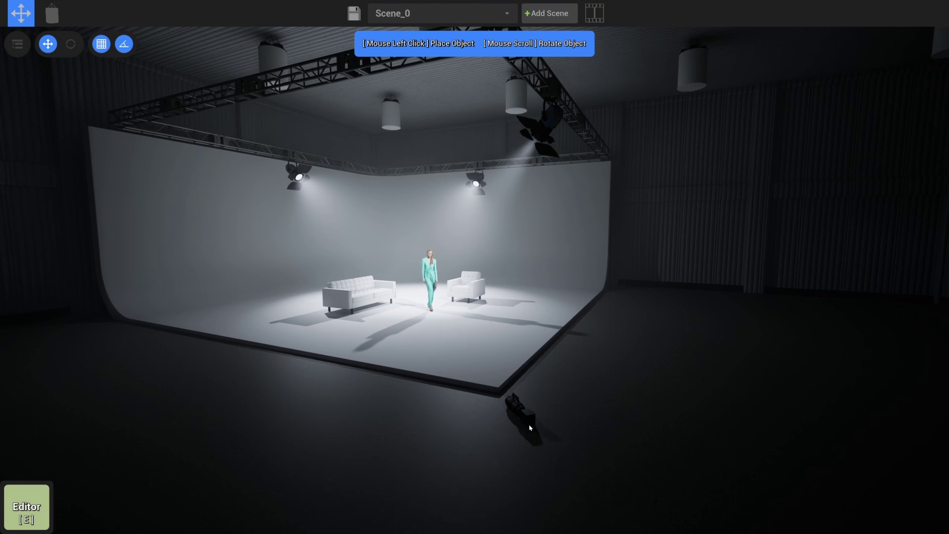
left_click(539, 443)
left_click_drag(537, 408, 536, 327)
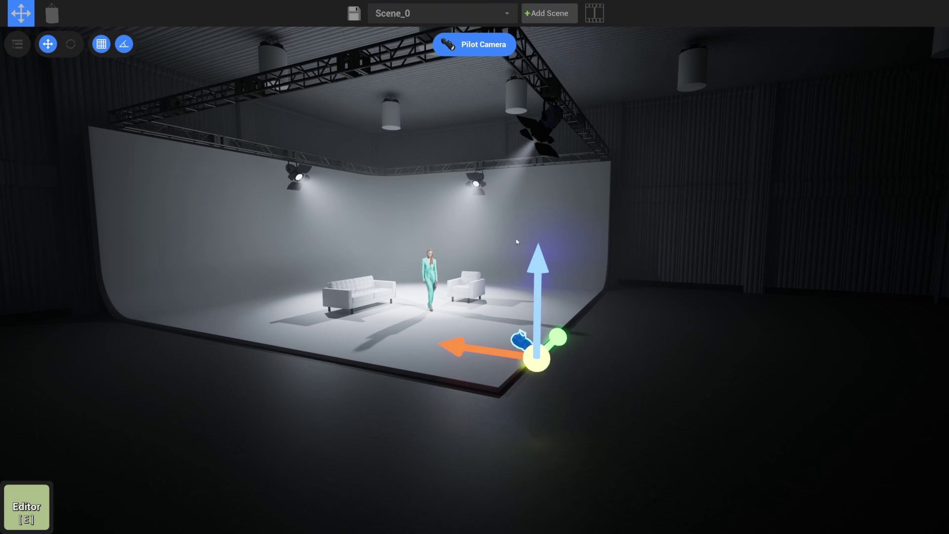
Pilot the new camera toward the actor with a 2:1 Anamorphic format and a 32 mm focal length.
left_click(484, 46)
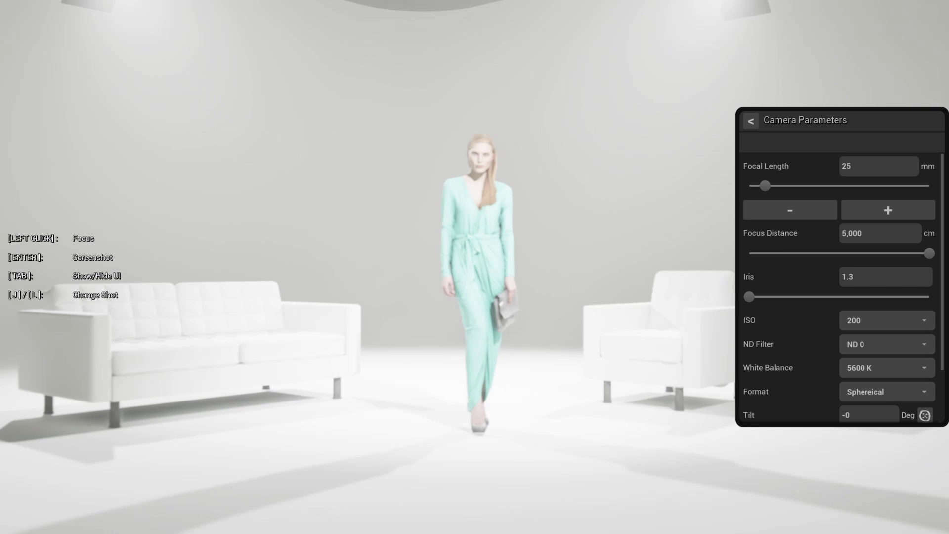
left_click(887, 392)
left_click(870, 426)
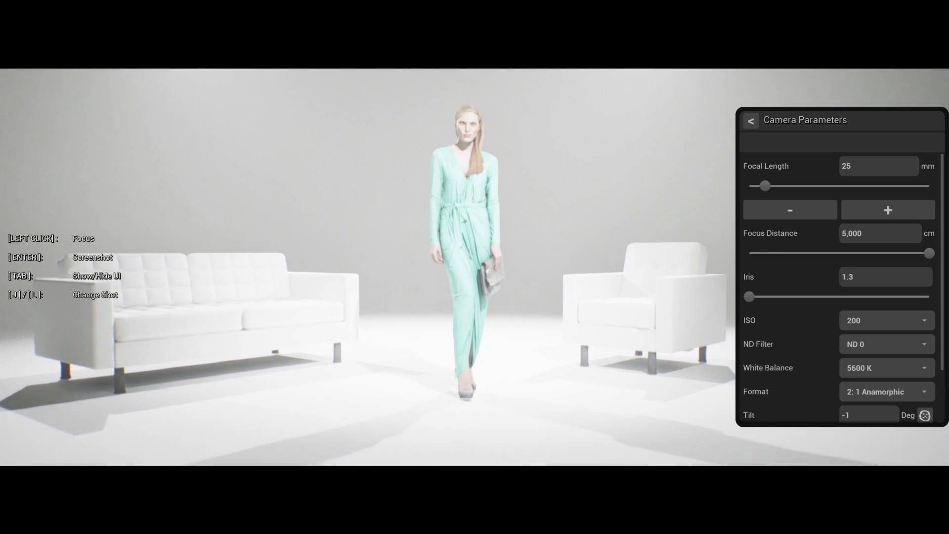
left_click(883, 206)
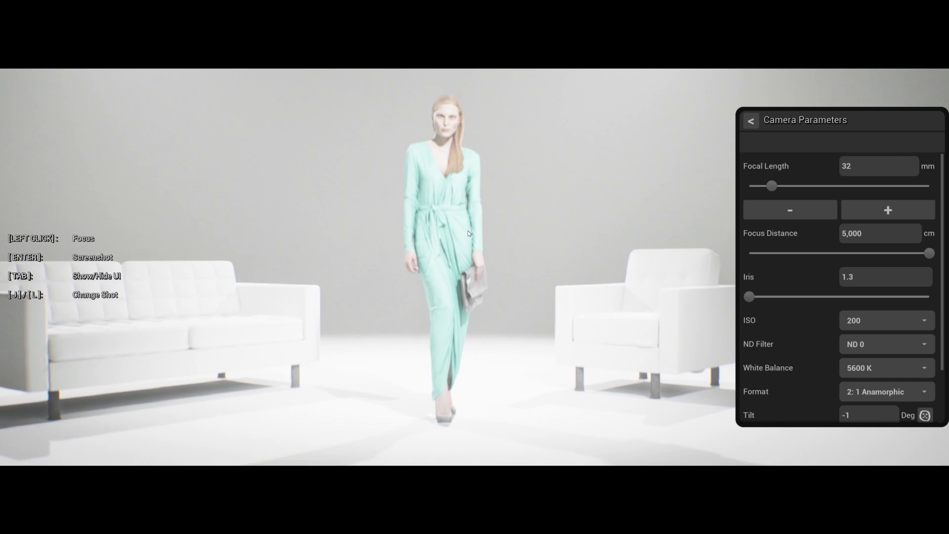
Focus the camera on the actor, take a screenshot of the framing, and leave the camera view.
left_click(470, 235)
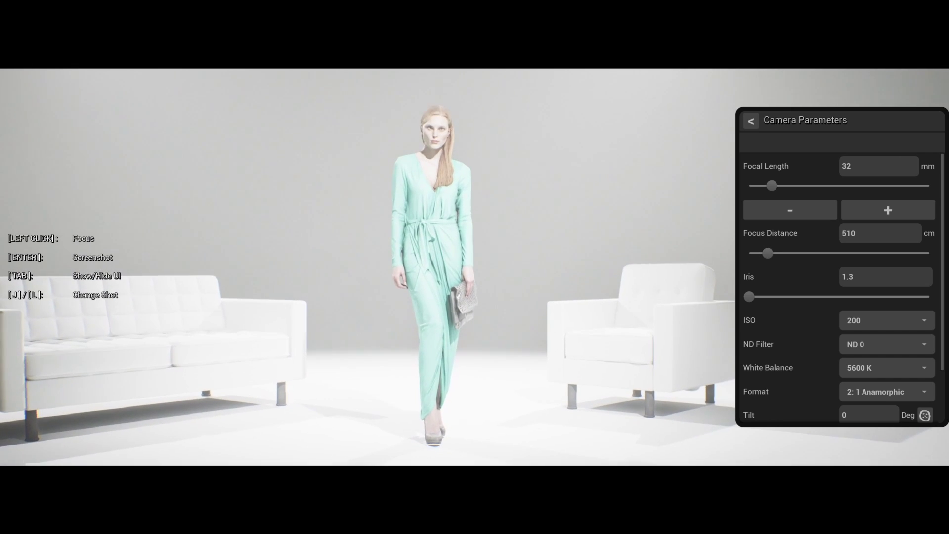
left_click(455, 232)
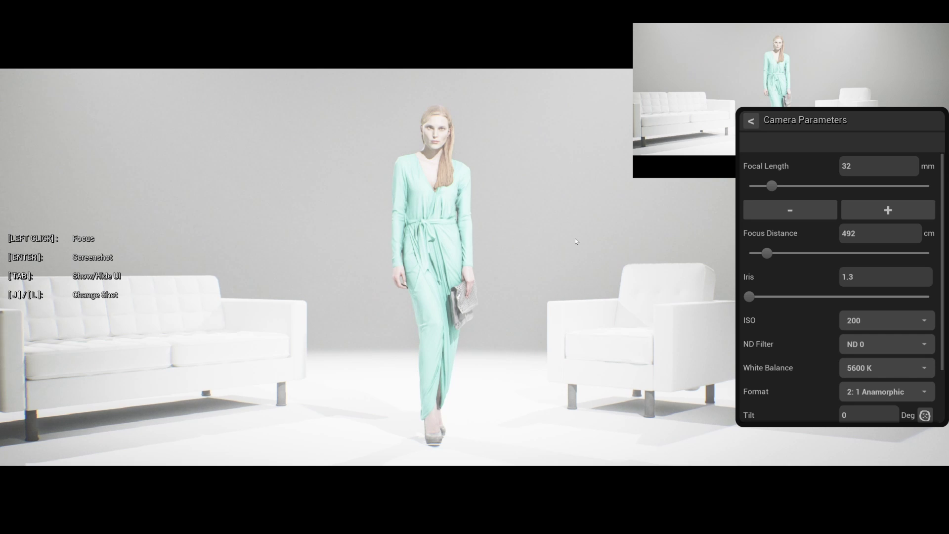
left_click(750, 121)
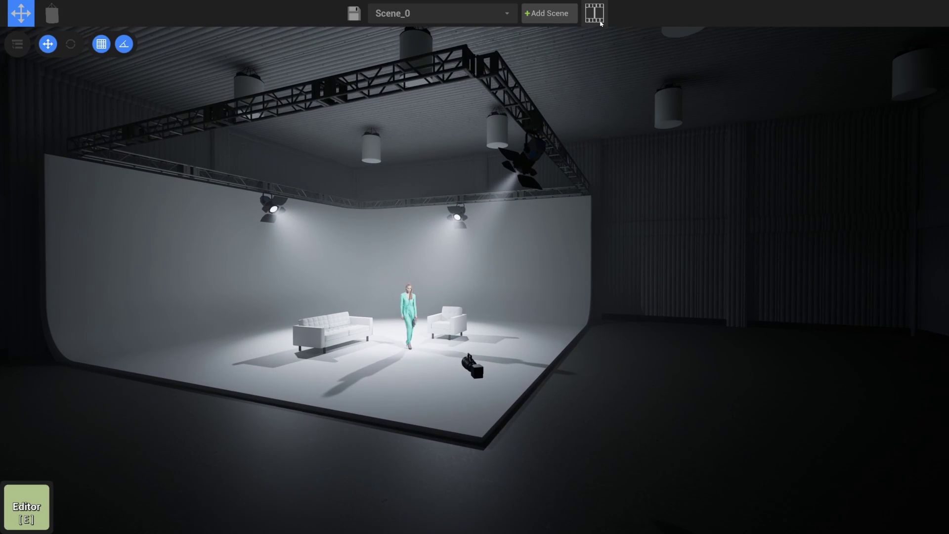
Open the shotlist and select the captured shot.
left_click(595, 14)
left_click(250, 489)
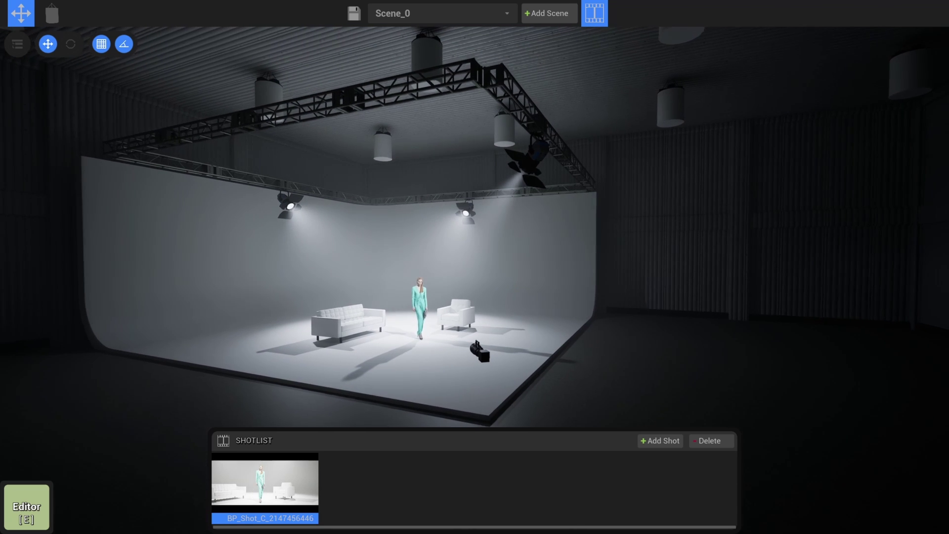
Bring the side truss Fresnel's dimmer down to 0 and deselect the fixture.
left_click(537, 155)
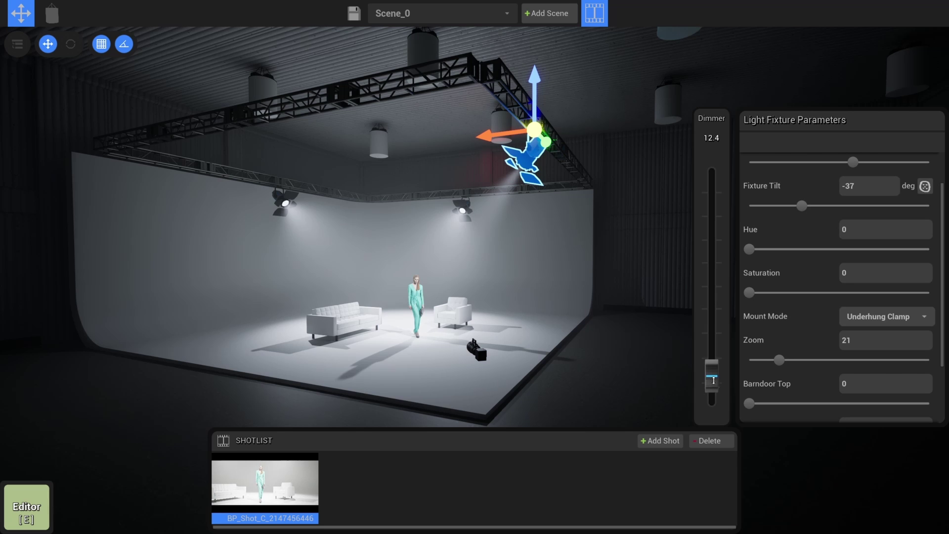
left_click_drag(714, 380, 714, 421)
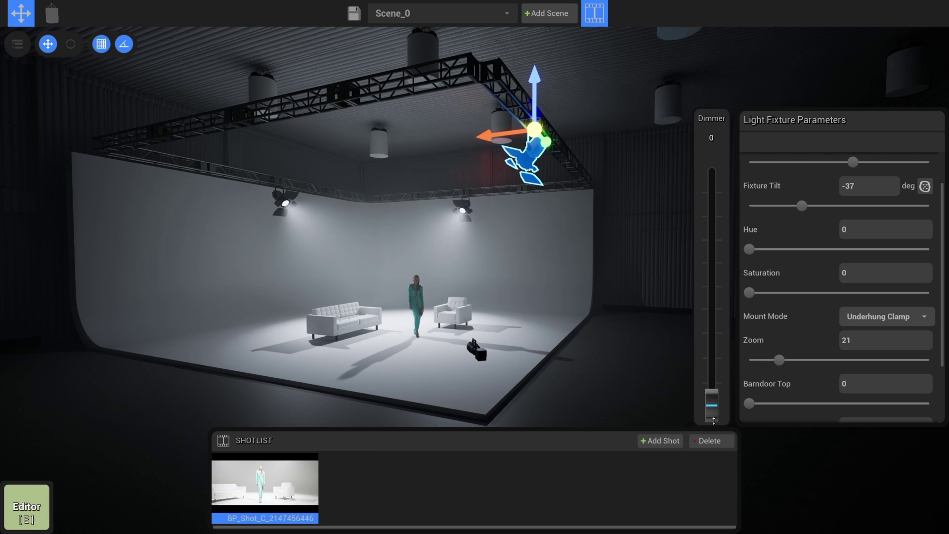
left_click(532, 151)
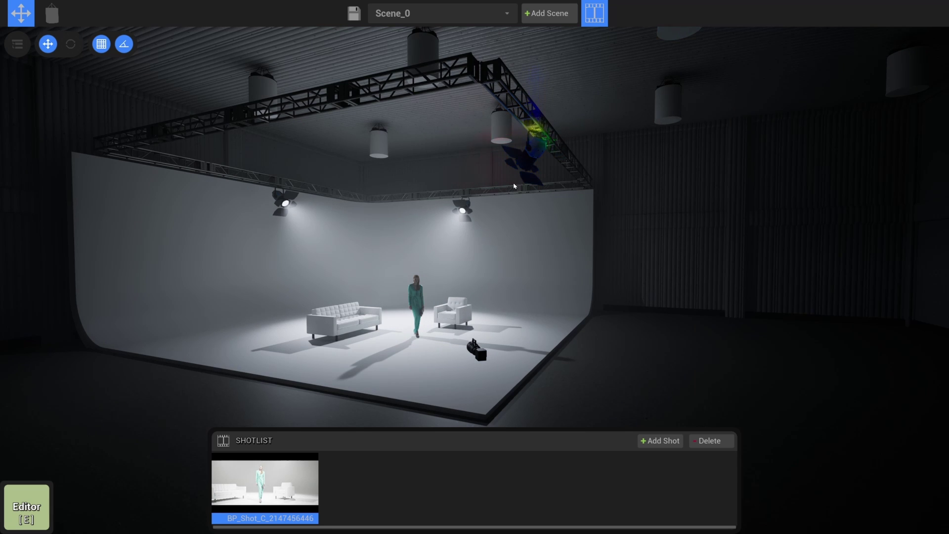
Lower the dimmer of both back truss Fresnels to 23.5 and narrow their zoom to 20.
left_click(285, 201)
left_click(464, 209, "shift")
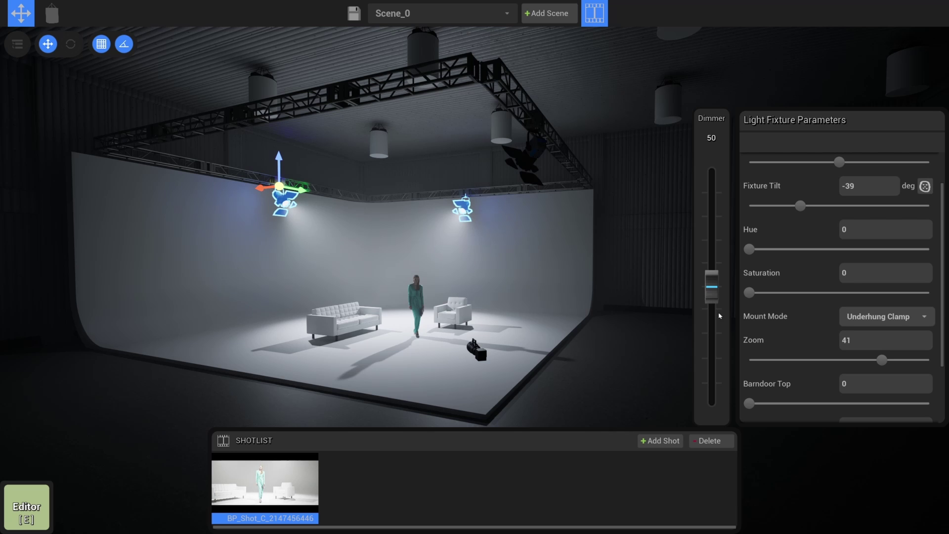
left_click_drag(712, 287, 717, 326)
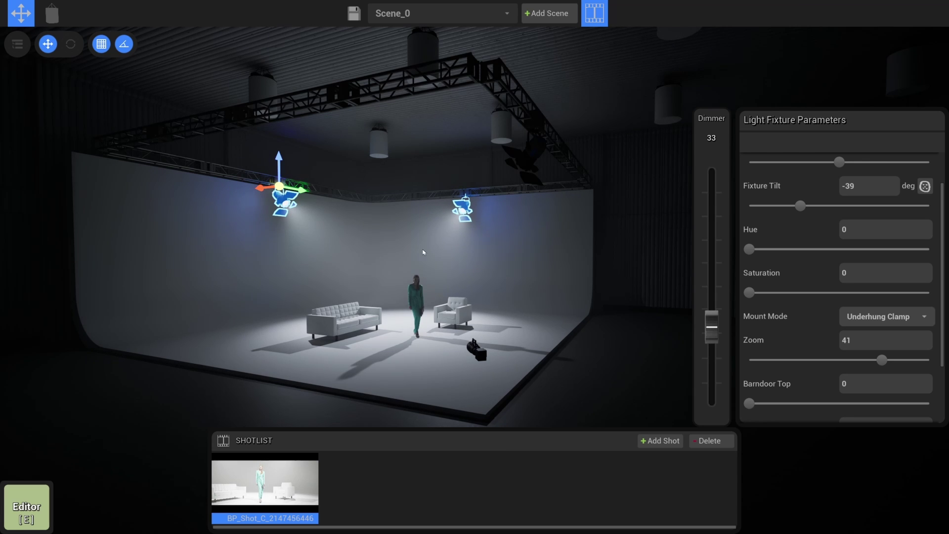
mouse_move(716, 334)
left_mouse_down()
mouse_move(715, 361)
mouse_move(705, 315)
mouse_move(704, 343)
mouse_move(704, 325)
mouse_move(711, 346)
mouse_move(717, 337)
mouse_move(715, 307)
mouse_move(725, 358)
mouse_move(721, 335)
left_mouse_up()
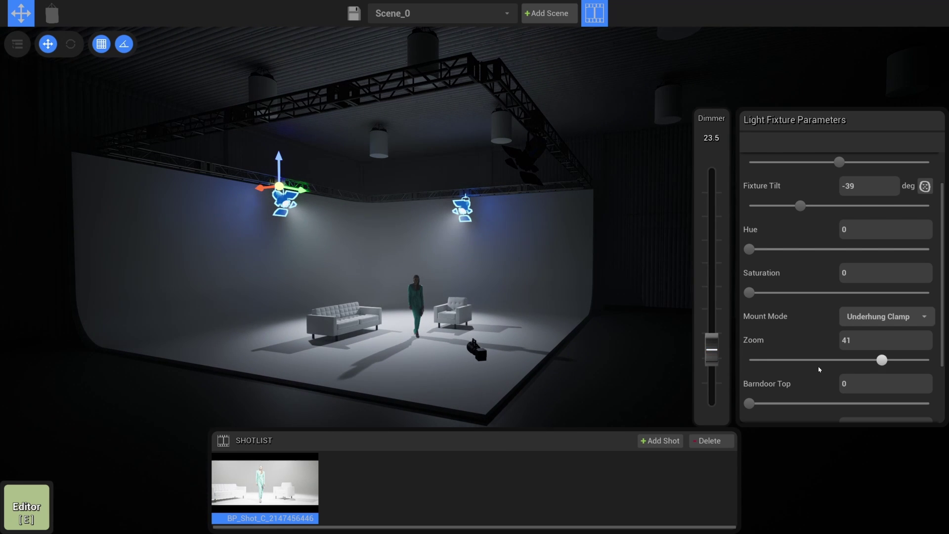
scroll(883, 360, "down", 1)
left_click_drag(883, 328, 777, 331)
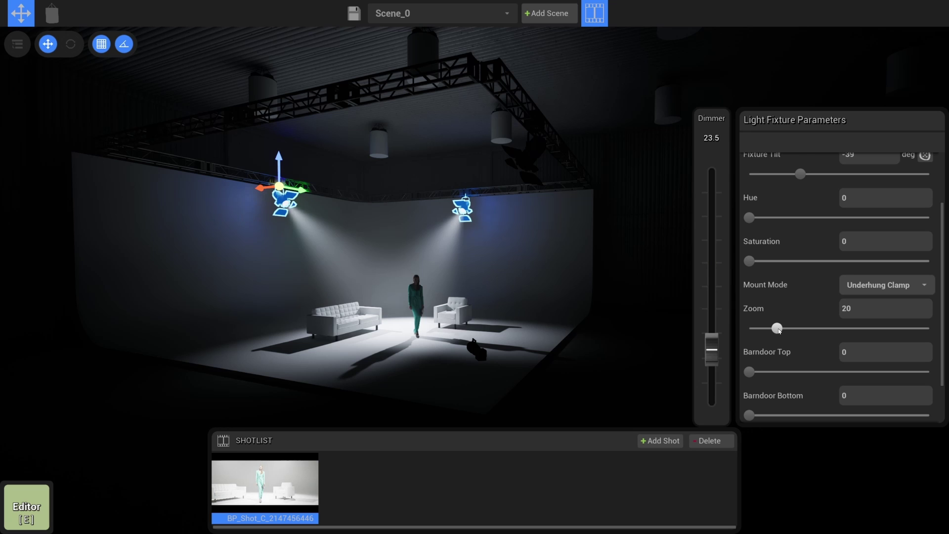
Set the pan of both back truss Fresnels to -5 degrees and their tilt to -80 degrees.
scroll(811, 228, "up", 3)
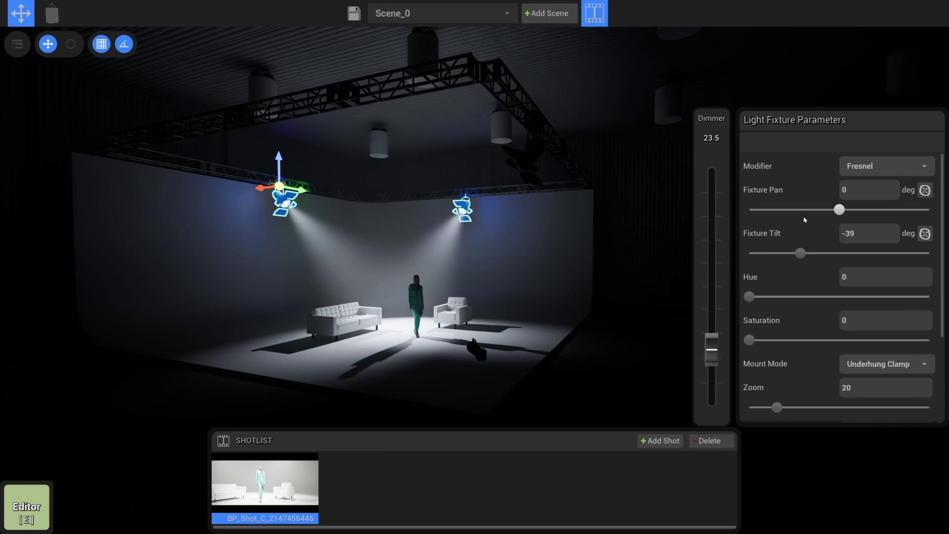
mouse_move(839, 209)
left_mouse_down()
mouse_move(819, 209)
mouse_move(837, 210)
left_mouse_up()
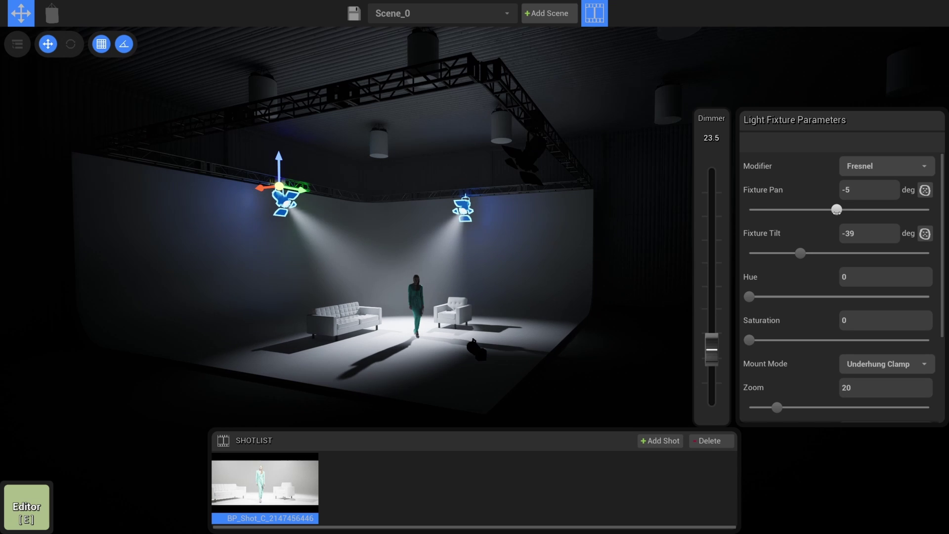
left_click_drag(801, 253, 760, 253)
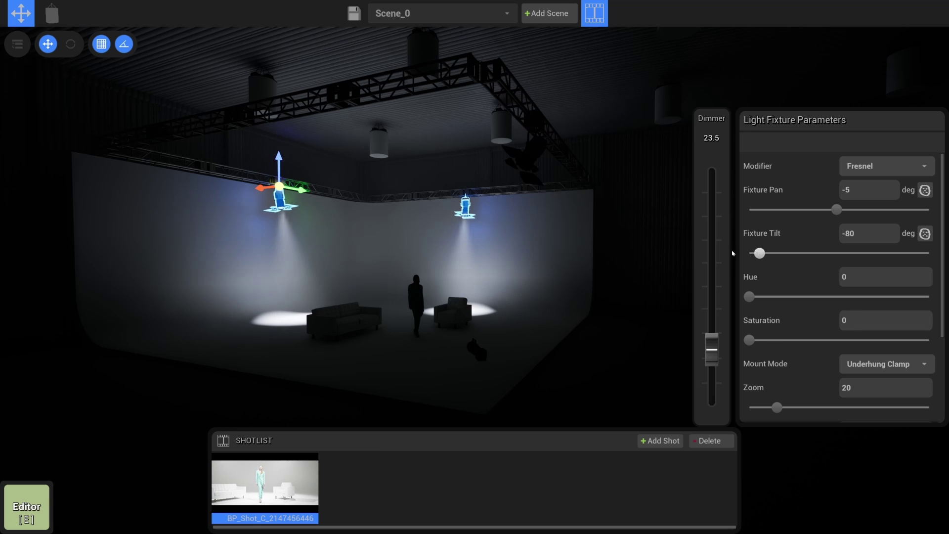
scroll(520, 229, "up", 1)
right_click_drag(520, 230, 517, 239)
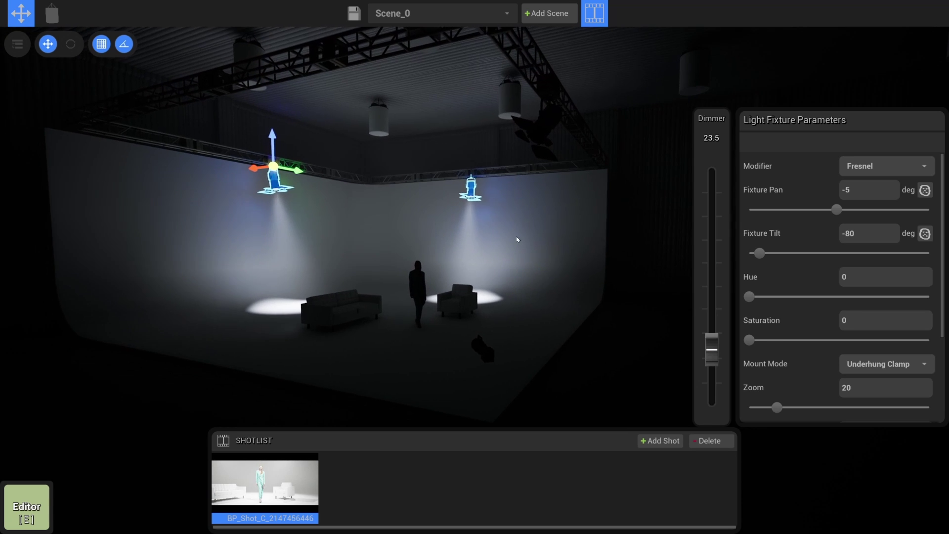
Save the current lighting into the selected shot and deselect both back truss Fresnels.
left_click(355, 16)
left_click(272, 174, "shift")
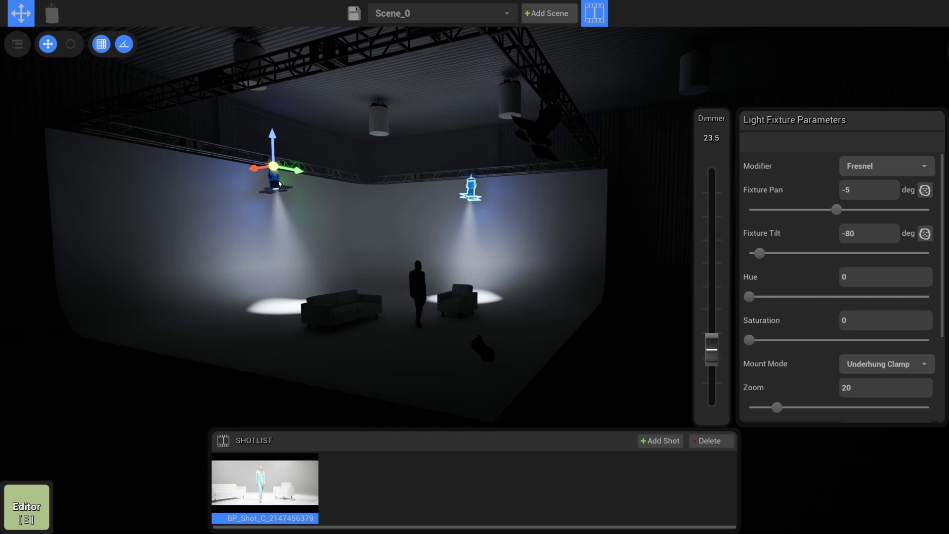
left_click(470, 194, "shift")
Pilot the floor camera, take a screenshot of the framing with the camera parameters hidden, and return to the set view.
left_click(487, 352)
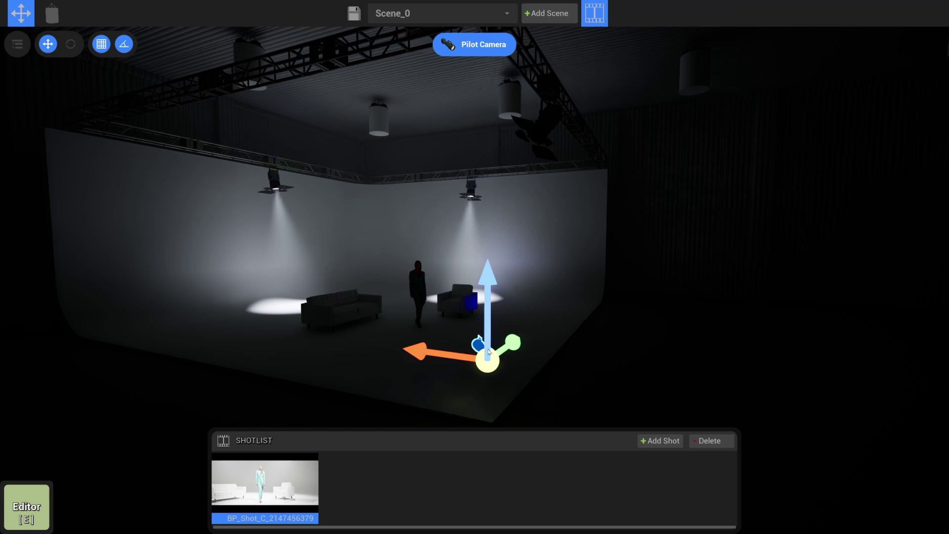
left_click(478, 46)
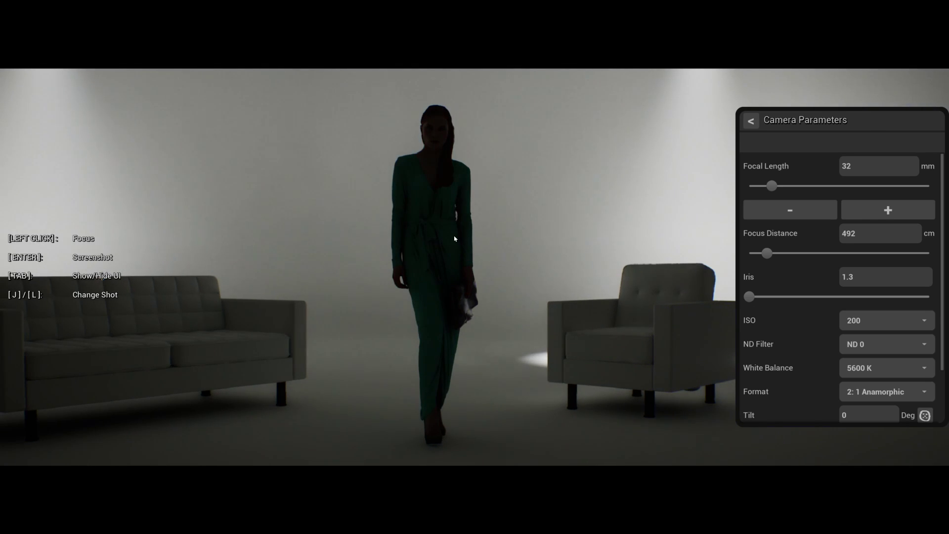
key("Tab")
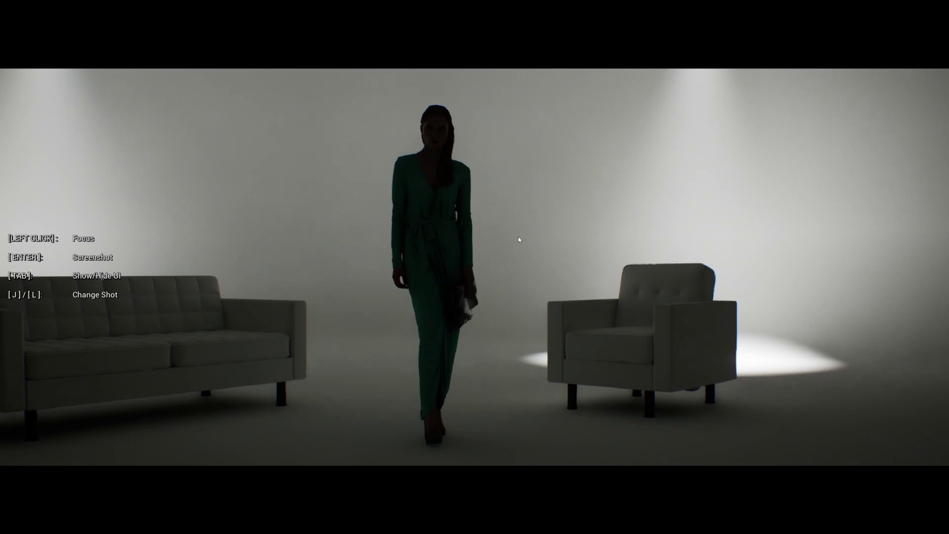
key("Return")
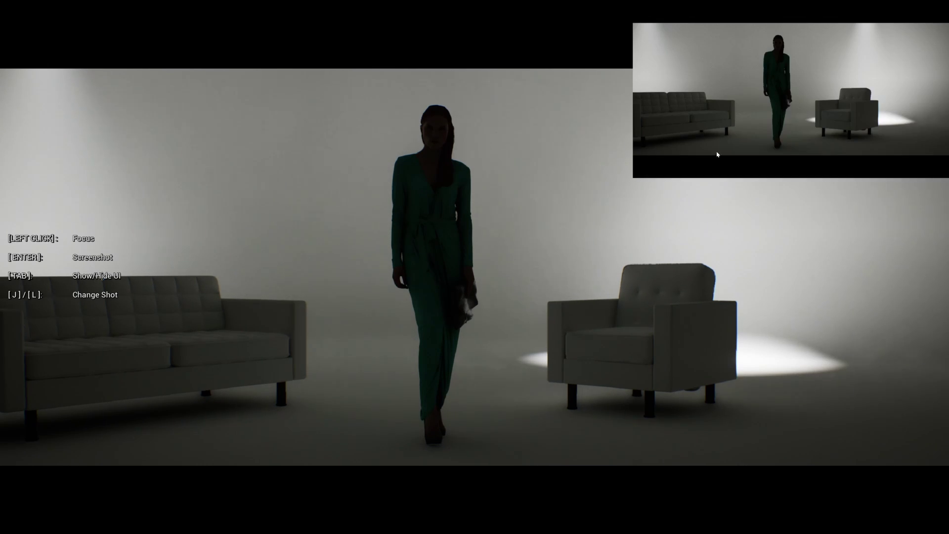
key("Tab")
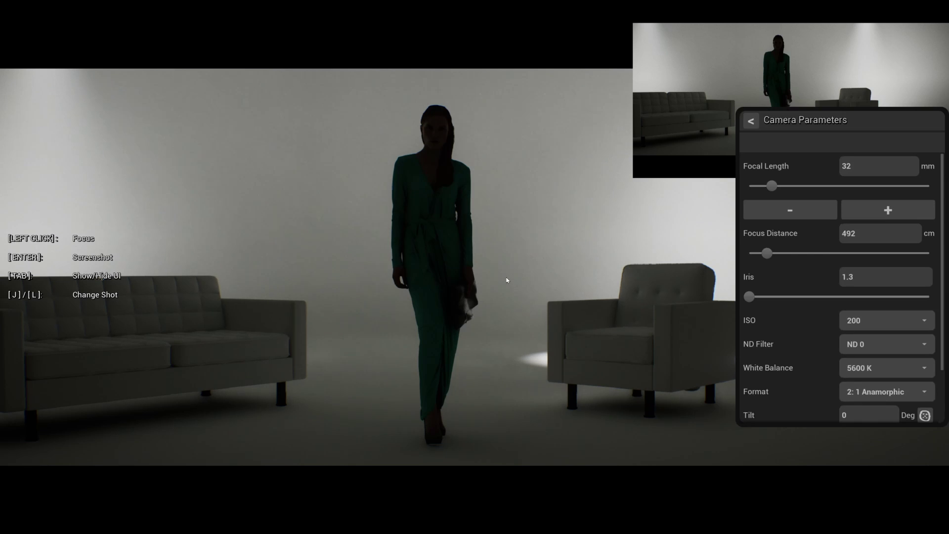
left_click(751, 121)
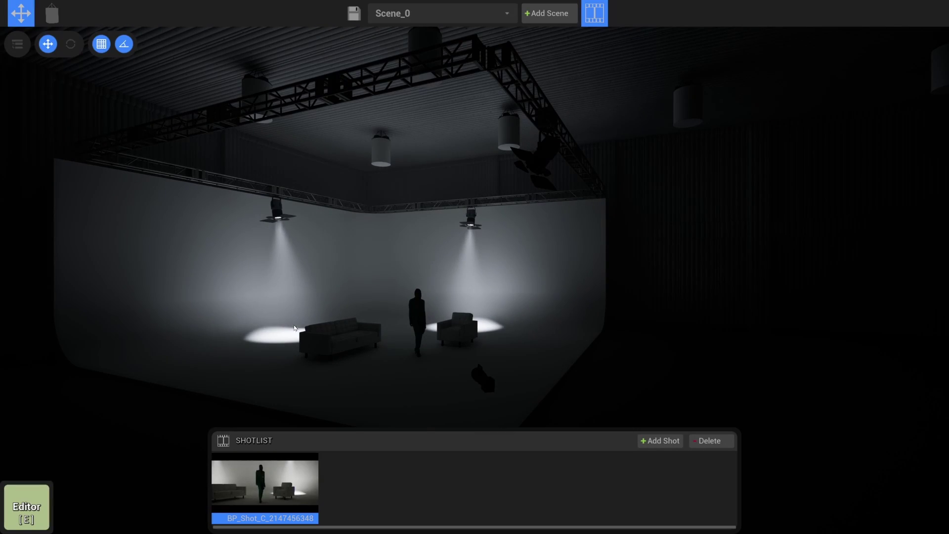
Add a second shot to the shotlist and raise the saturation of both back truss Fresnels to 100.
mouse_move(451, 105)
right_mouse_down()
mouse_move(455, 124)
mouse_move(446, 105)
right_mouse_up()
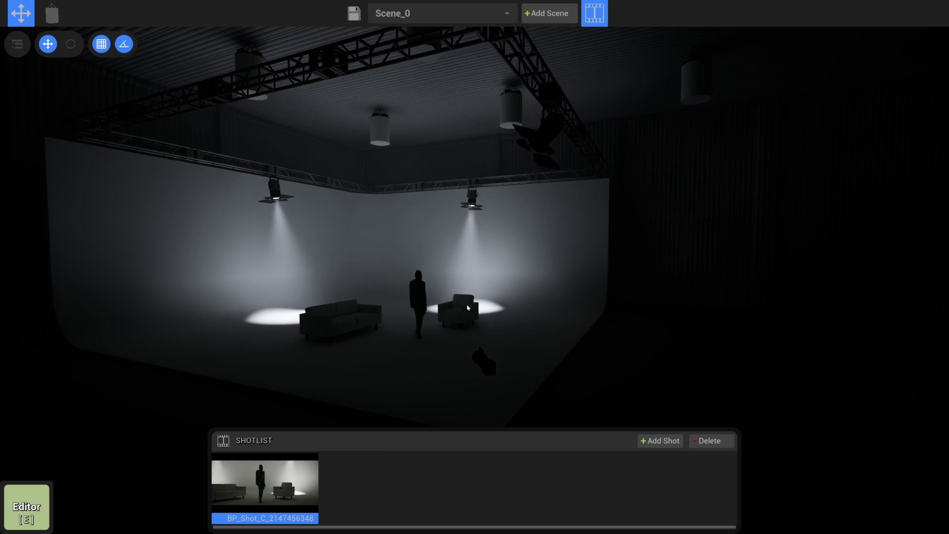
left_click(657, 442)
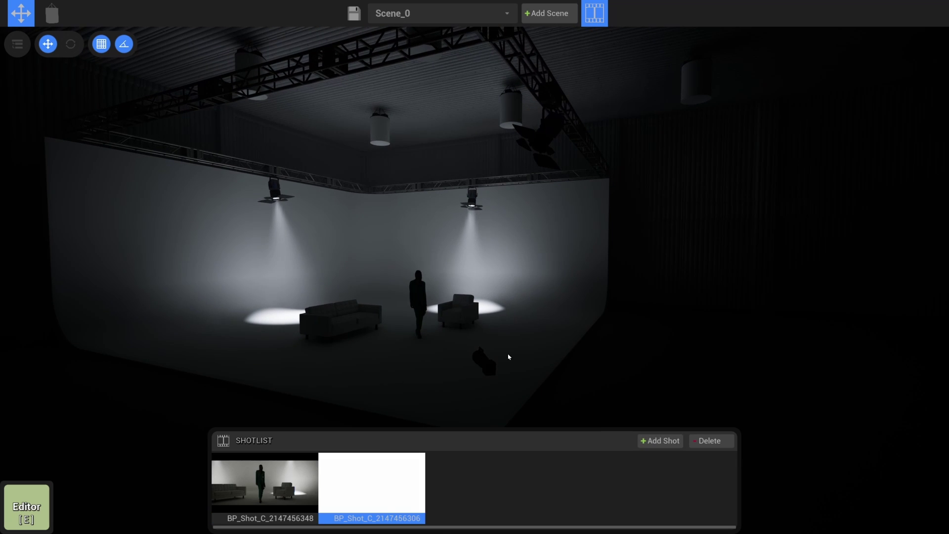
left_click(275, 186)
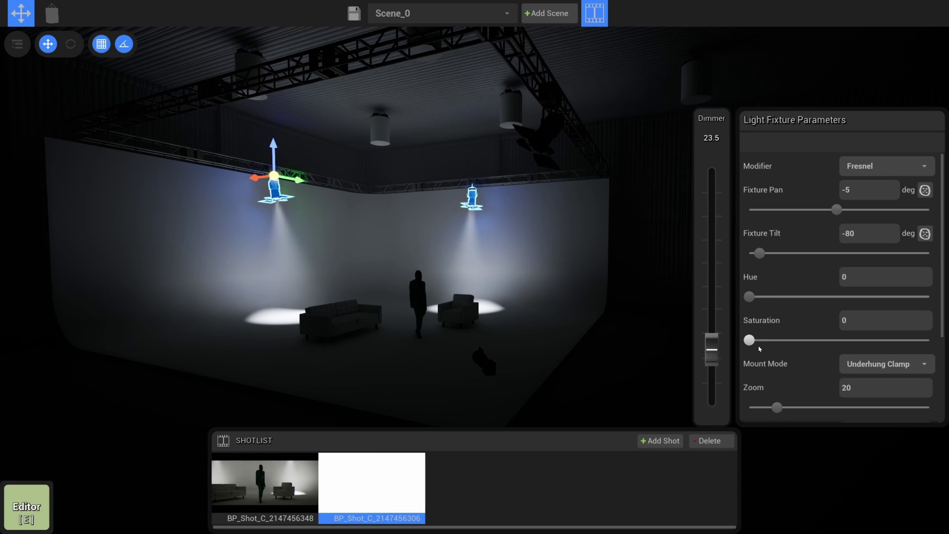
left_click_drag(749, 341, 929, 340)
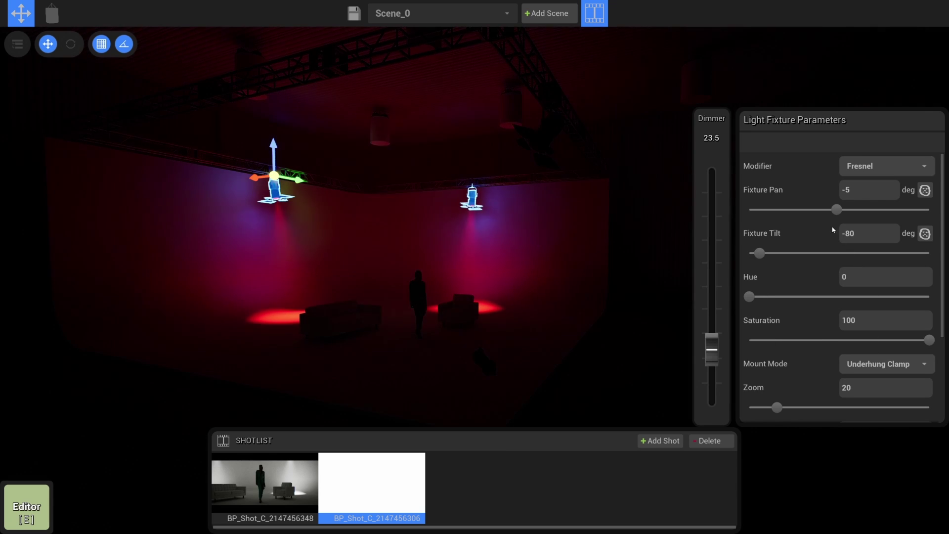
Tilt both back truss Fresnels to -37 degrees and pan the sofa-side one to 8 and the armchair-side one to -13 degrees.
left_click_drag(760, 253, 802, 253)
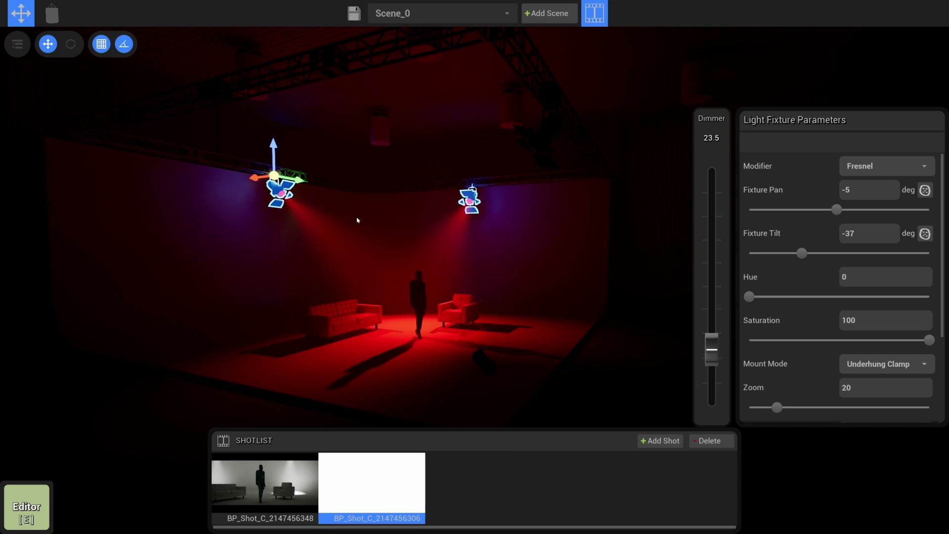
left_click(470, 200)
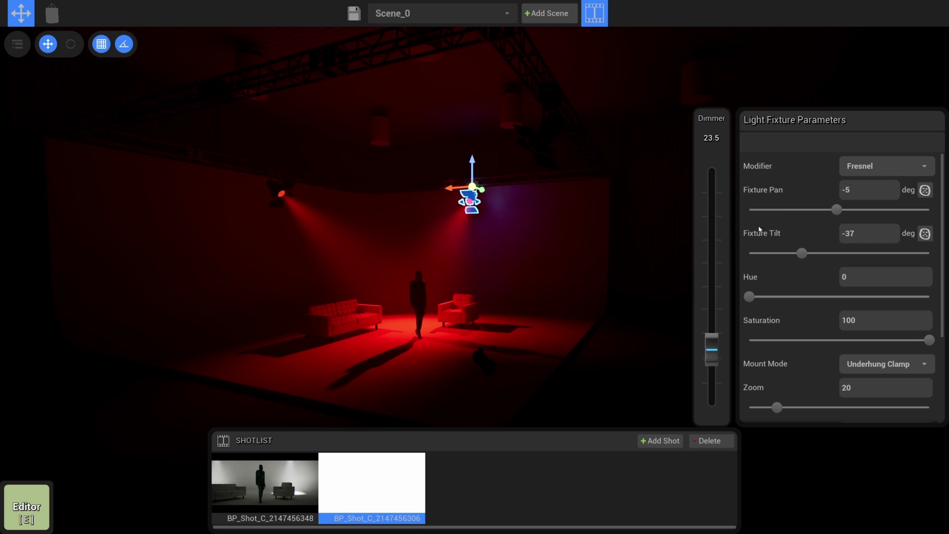
mouse_move(842, 212)
left_mouse_down()
mouse_move(833, 210)
mouse_move(844, 209)
left_mouse_up()
left_click(280, 194)
left_click(285, 197)
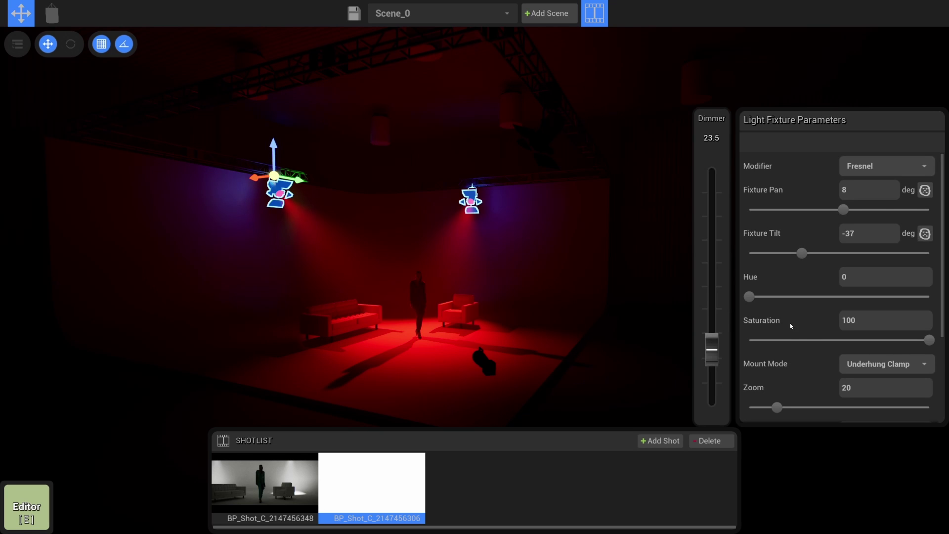
Set the hue of both back truss Fresnels to 32 and save this lighting into the second shot.
mouse_move(749, 296)
left_mouse_down()
mouse_move(777, 297)
mouse_move(766, 297)
left_mouse_up()
left_click(390, 212)
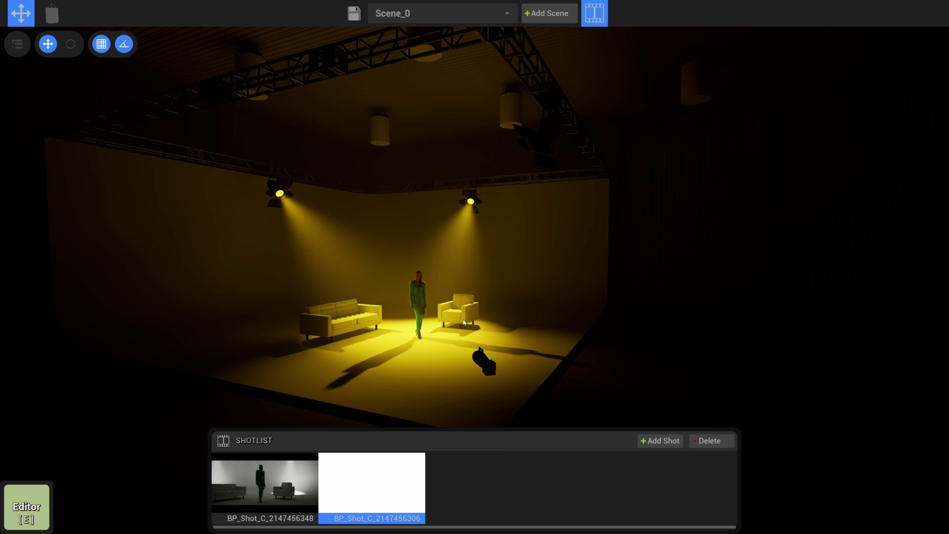
left_click(354, 15)
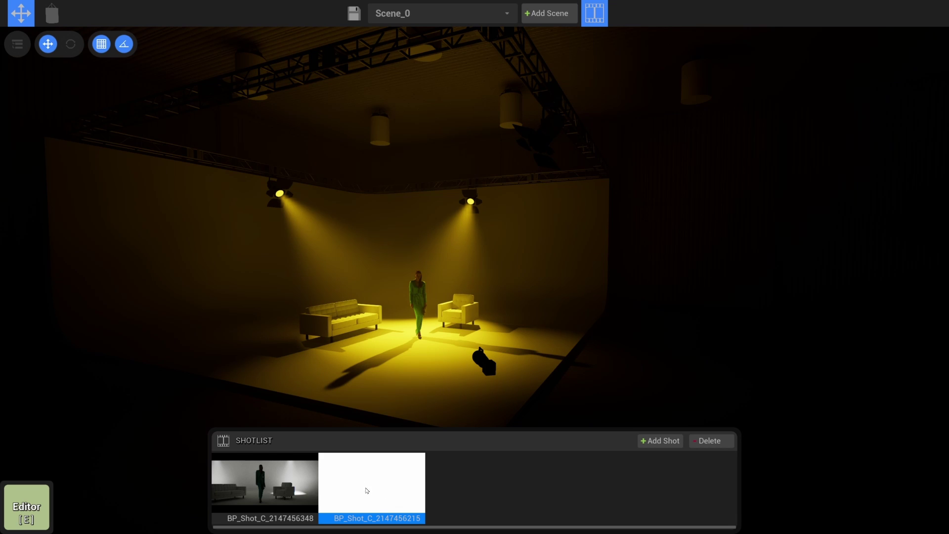
Recall the first shot and go back to the second to compare their lighting.
left_click(246, 499)
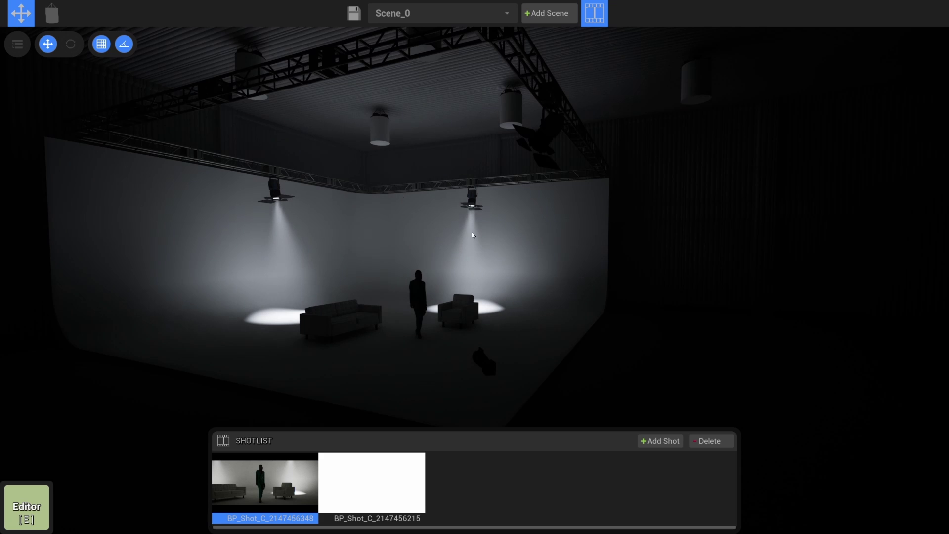
left_click(372, 476)
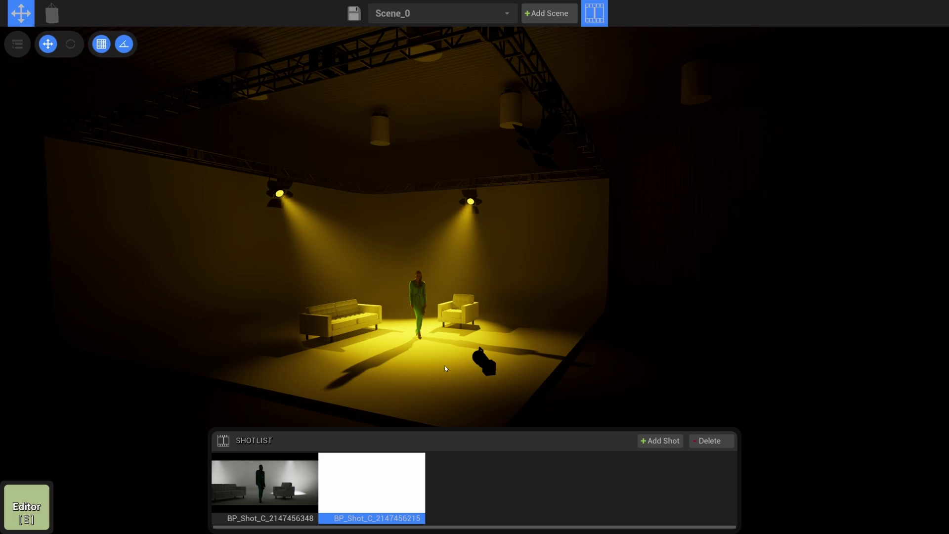
Pilot the floor camera, capture the second shot's framing with the parameters hidden, and leave the camera view.
left_click(483, 359)
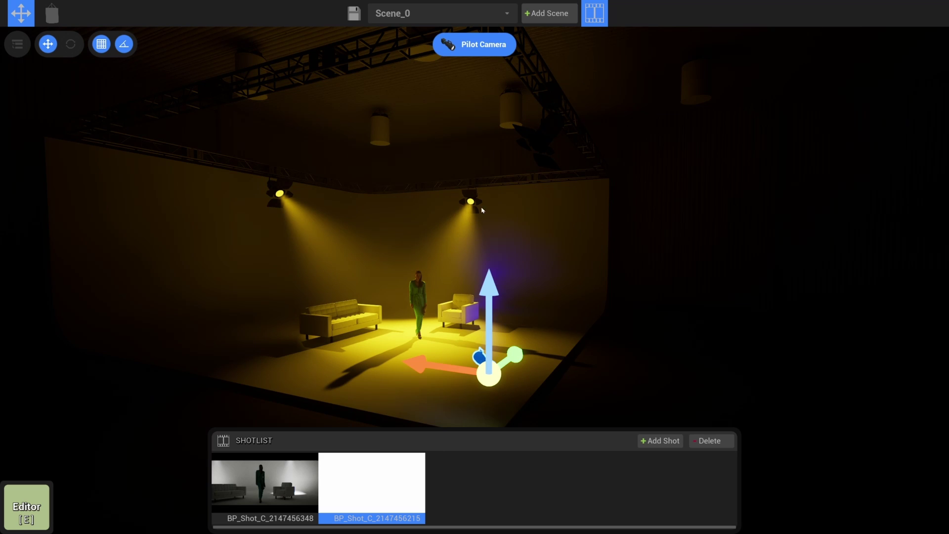
left_click(477, 55)
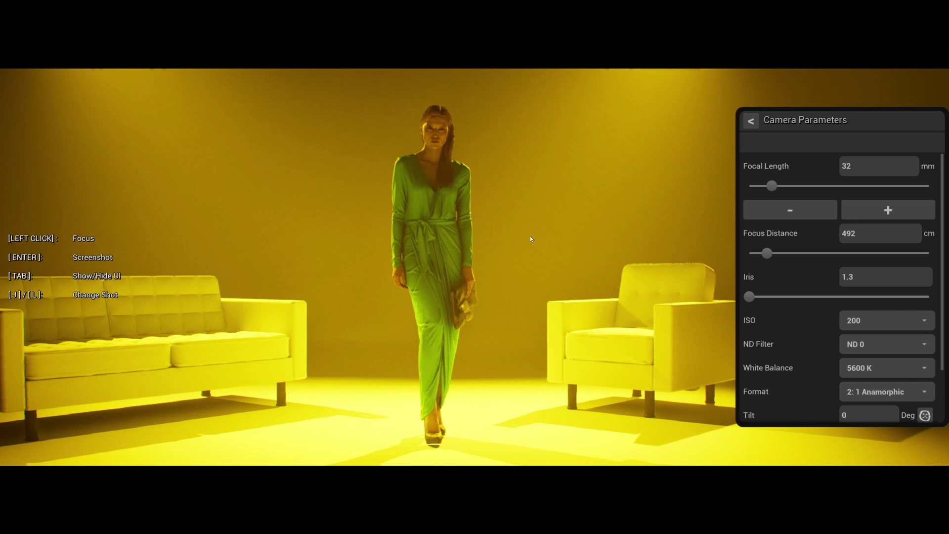
key("Tab")
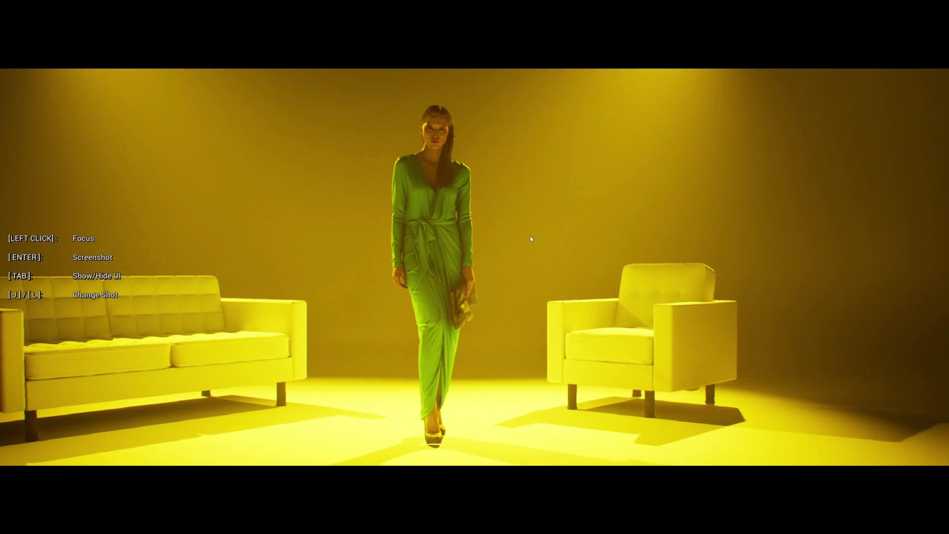
key("Tab")
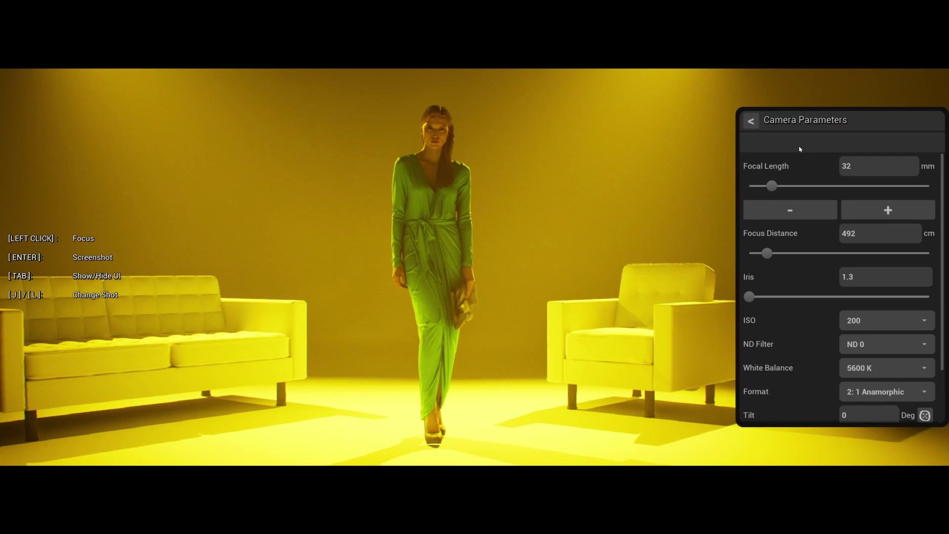
left_click(750, 120)
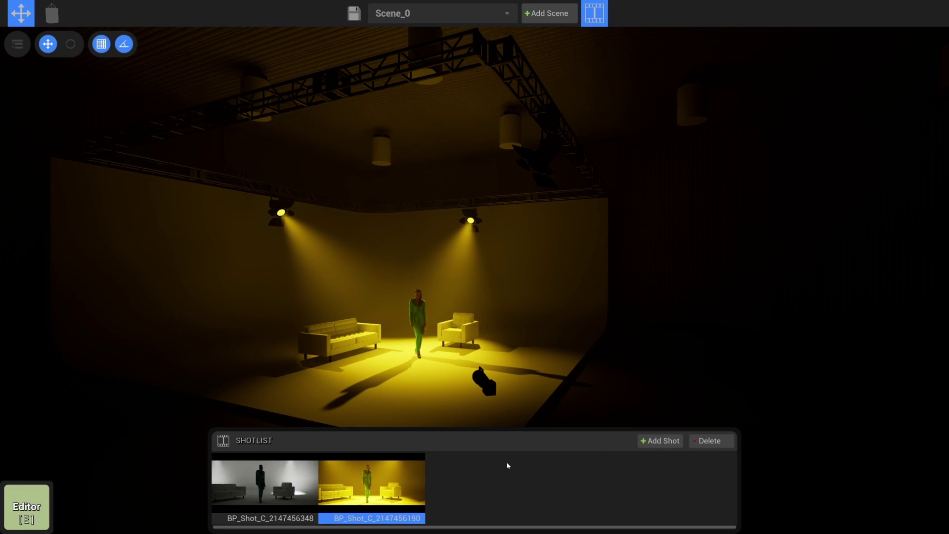
Add a third shot to the shotlist.
left_click(649, 446)
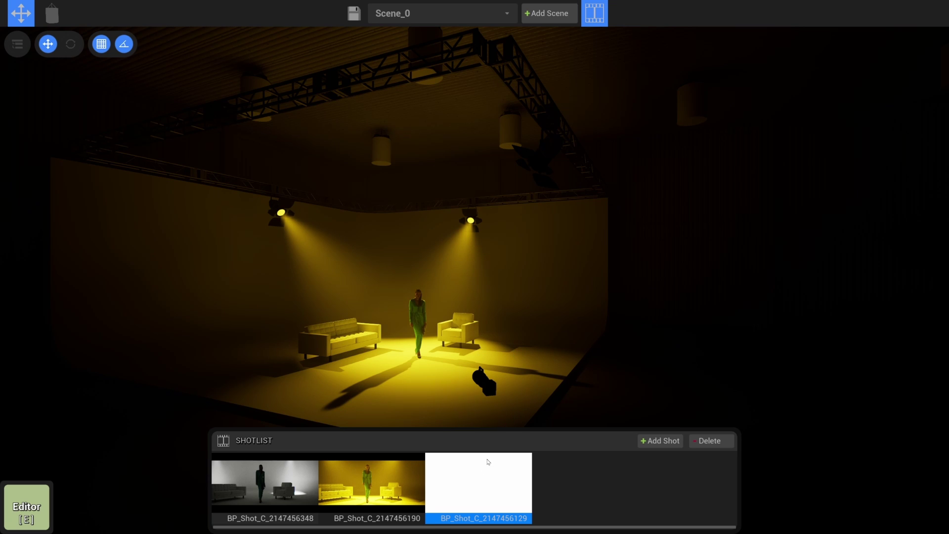
right_click_drag(528, 366, 558, 371)
key("a")
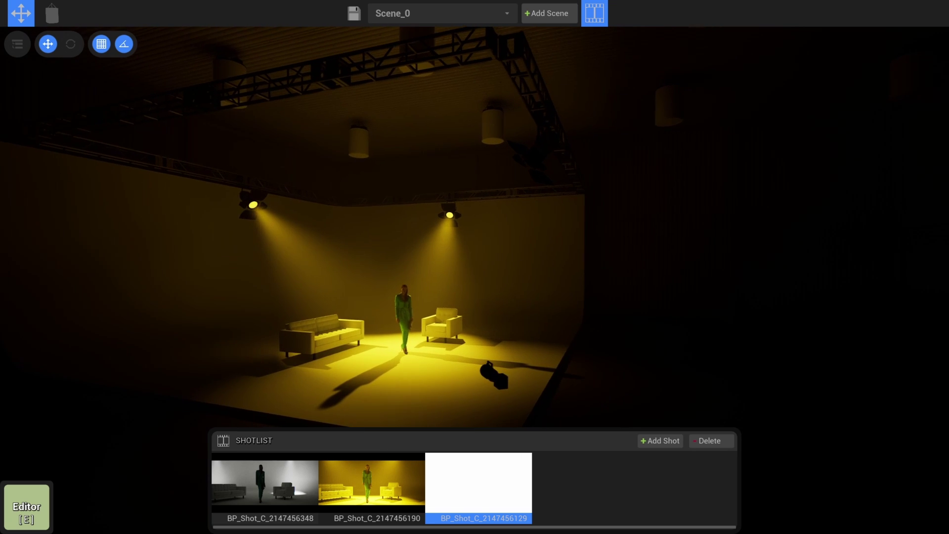
right_click_drag(519, 342, 521, 342)
Set the side truss Fresnel's dimmer to 9.3, its saturation to 100 and its hue to 285.
left_click(544, 146)
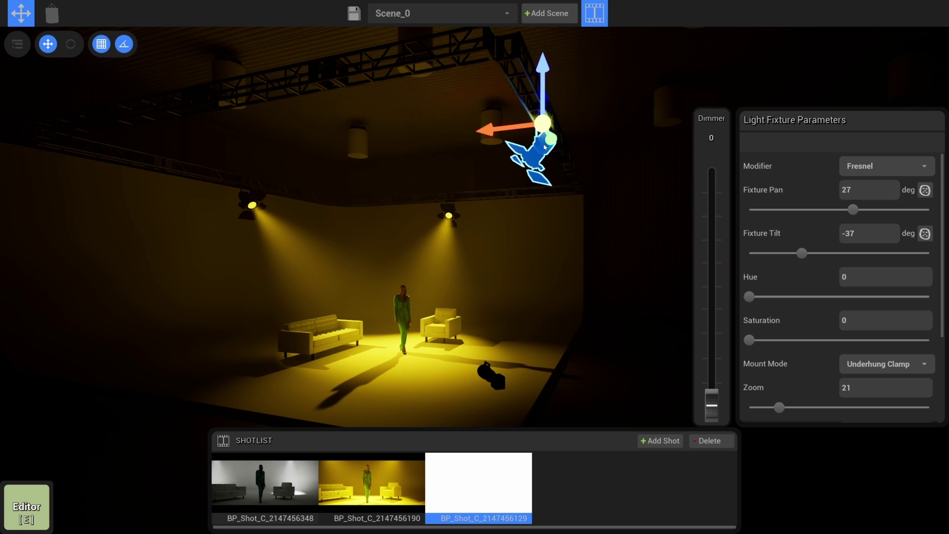
left_click_drag(714, 409, 713, 388)
left_click_drag(750, 340, 930, 340)
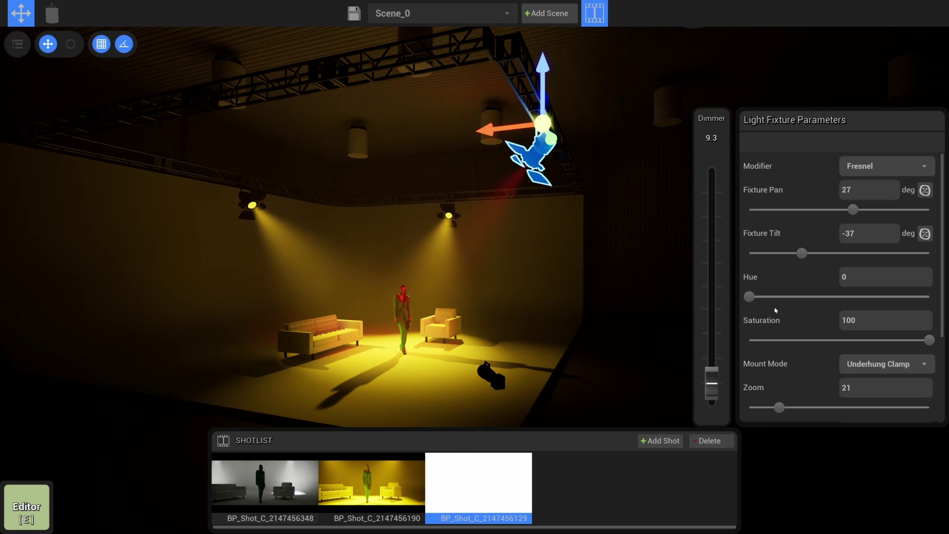
left_click_drag(750, 297, 892, 298)
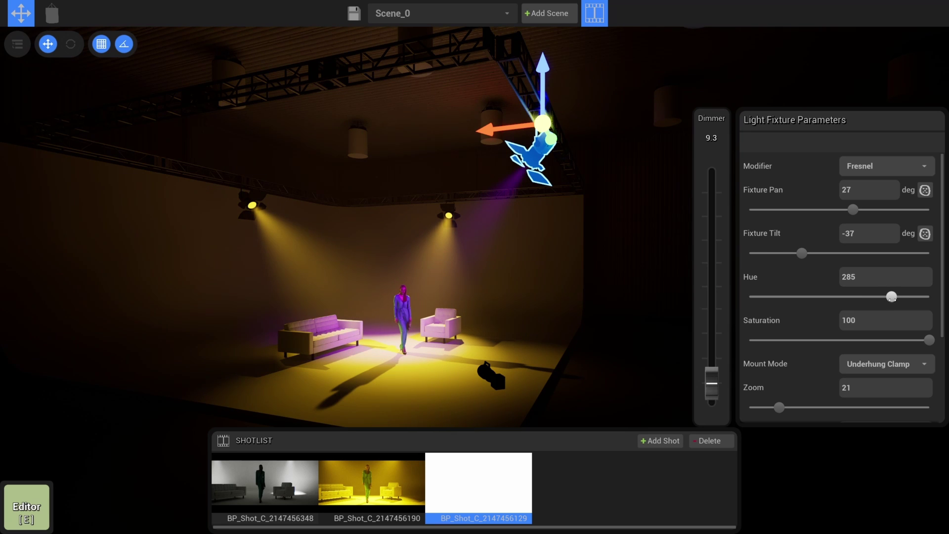
Set the two grouped back truss Fresnels' hue to 183 and their zoom to 15.
left_click(448, 214)
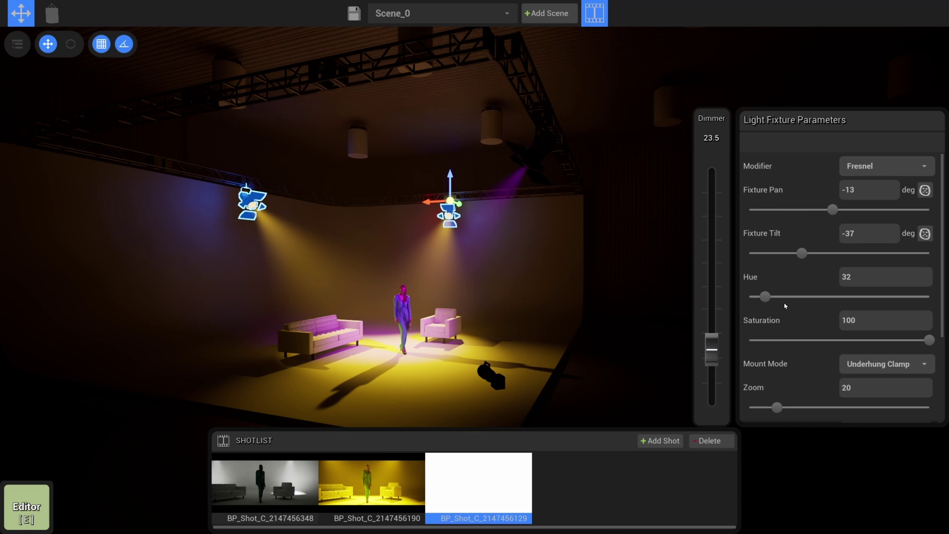
left_click_drag(765, 297, 841, 297)
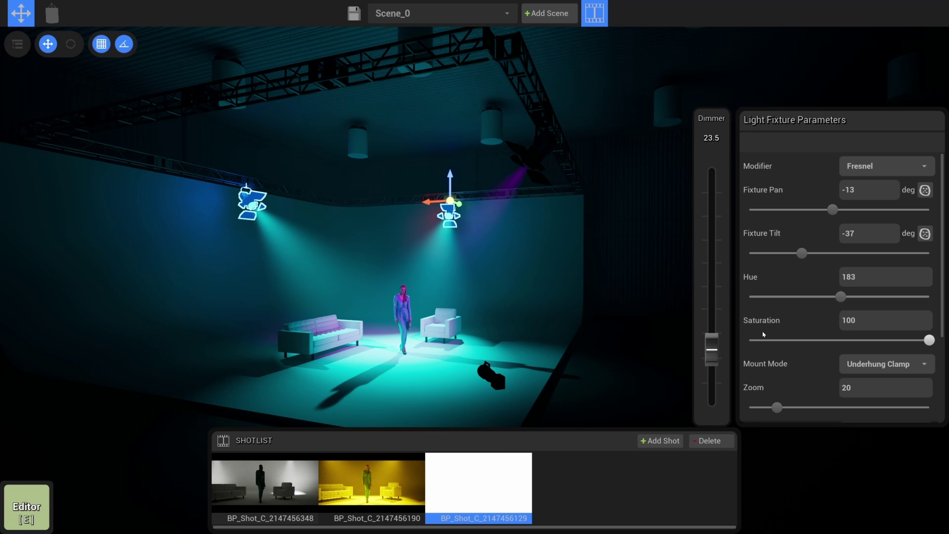
scroll(777, 346, "down", 2)
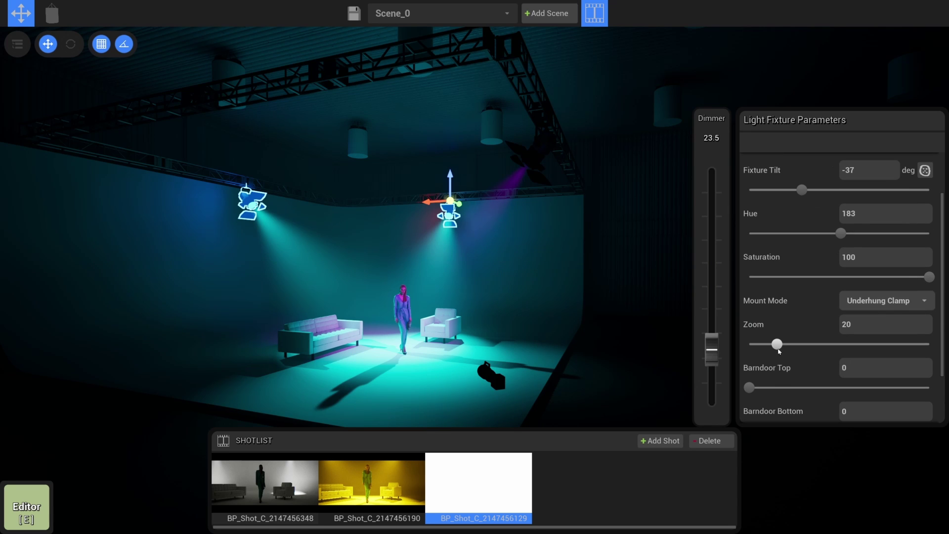
left_click_drag(777, 345, 693, 350)
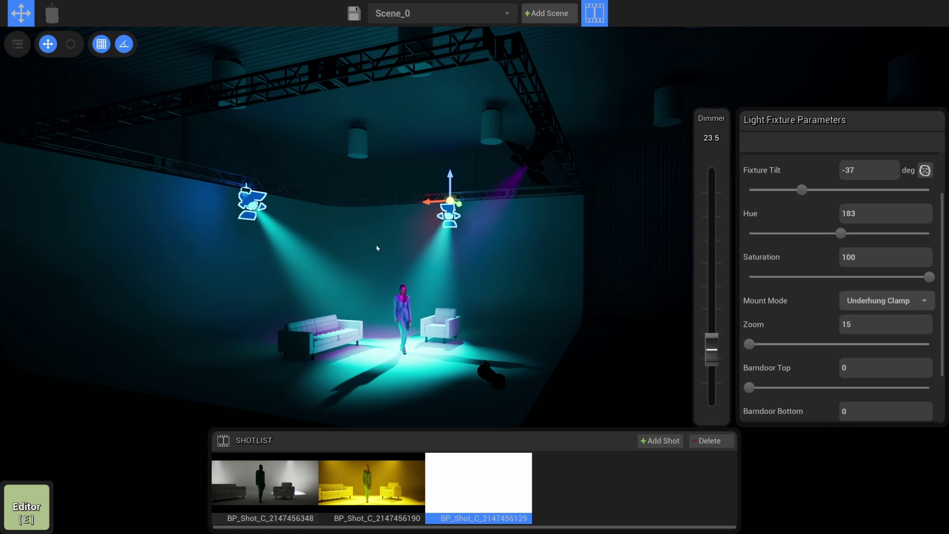
left_click(475, 283)
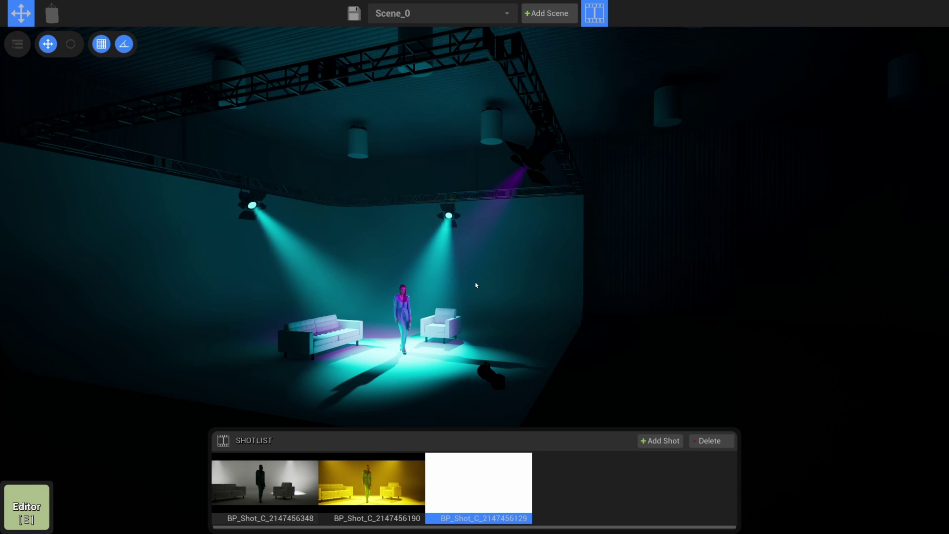
Pilot the floor camera to check the cyan and purple lighting on the model, and leave the camera view.
mouse_move(475, 284)
right_mouse_down()
mouse_move(500, 284)
mouse_move(489, 284)
right_mouse_up()
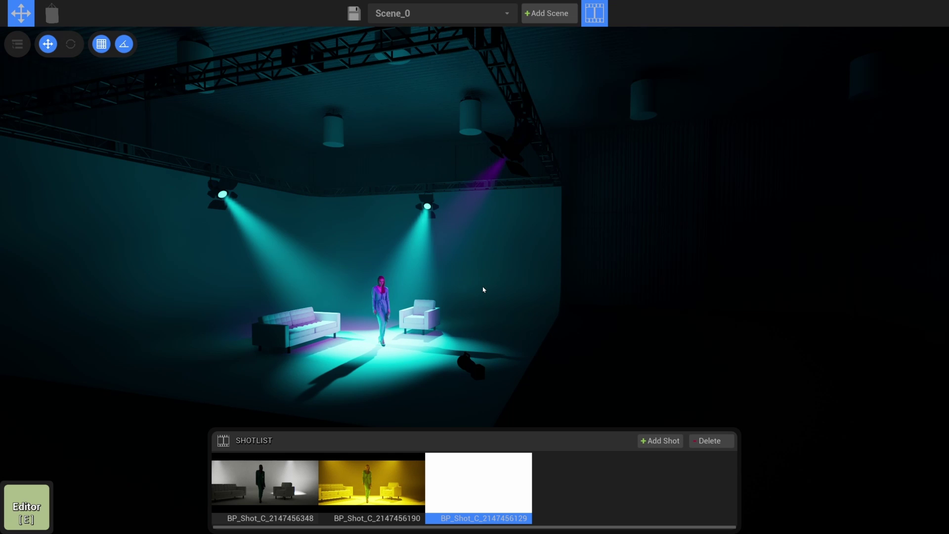
left_click(469, 366)
left_click(469, 50)
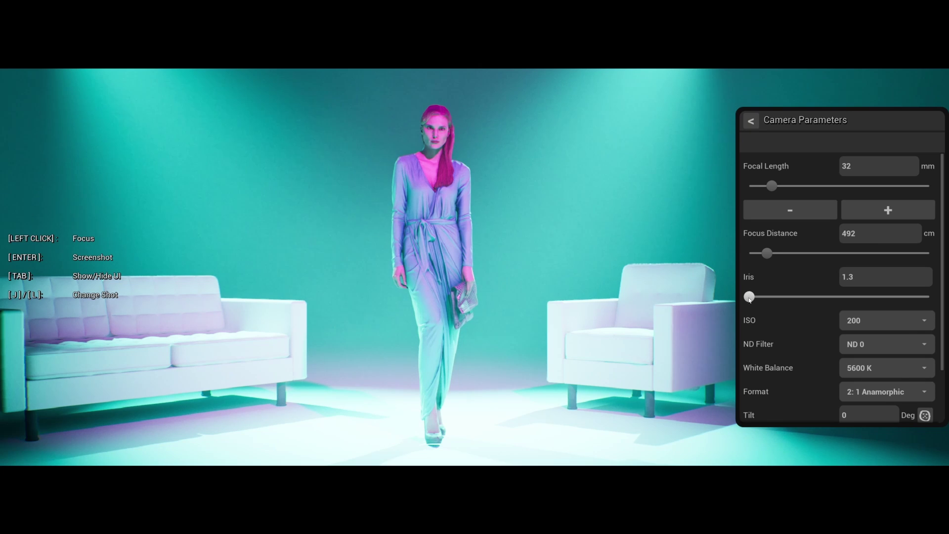
left_click(751, 122)
Lower the side truss Fresnel's dimmer to 5.8 and the two back Fresnels' dimmer to 10.1.
left_click(516, 177)
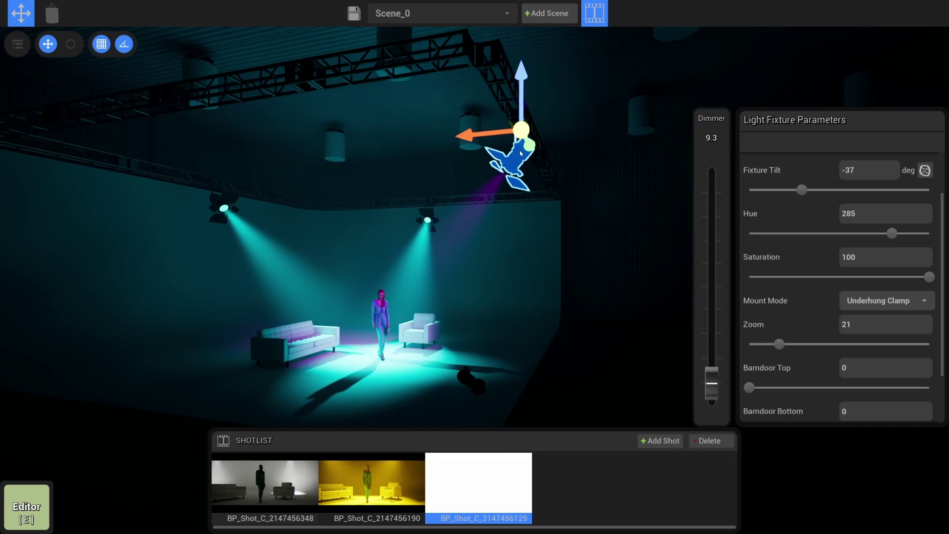
left_click_drag(711, 389, 710, 392)
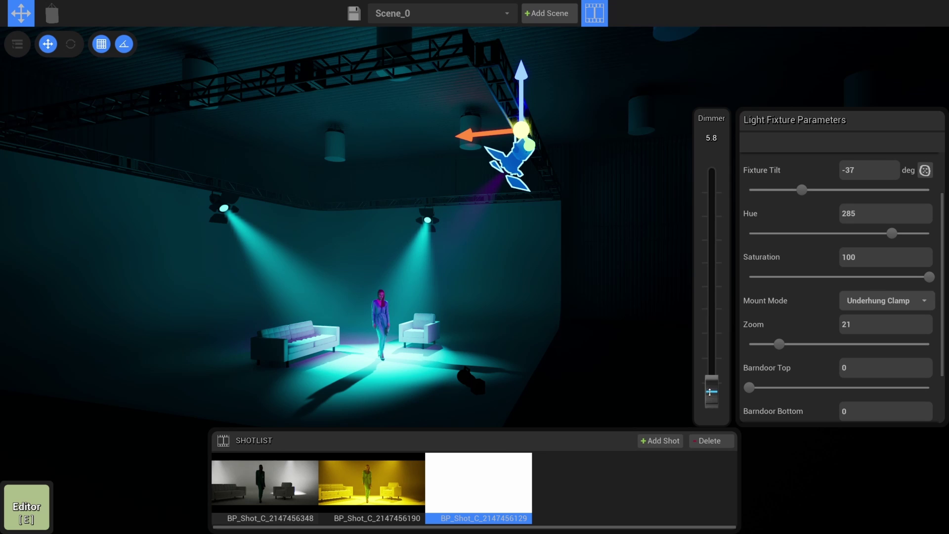
left_click(428, 217)
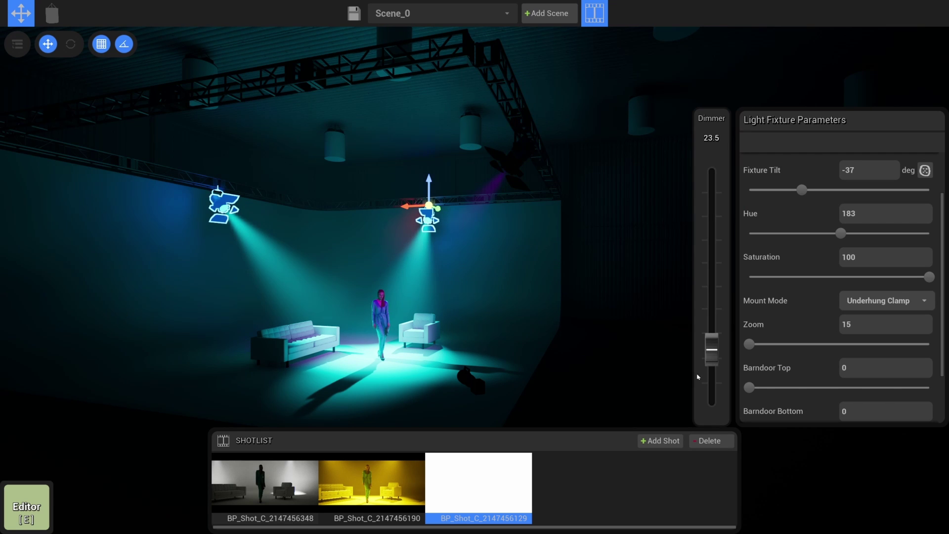
left_click_drag(712, 354, 718, 382)
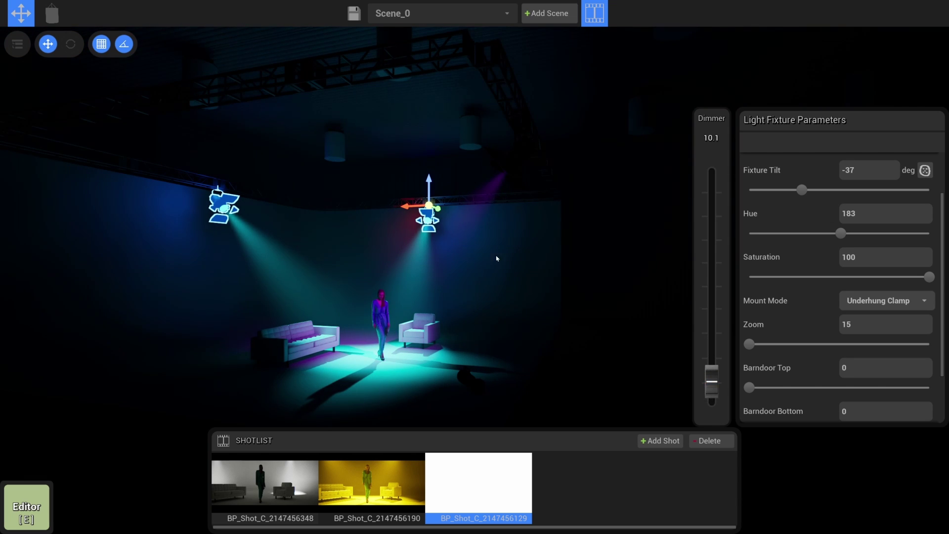
left_click(427, 220, "ctrl")
left_click(227, 212, "ctrl")
Pilot the floor camera, capture the cyan and purple framing for the third shot, and leave the camera view.
left_click(467, 380)
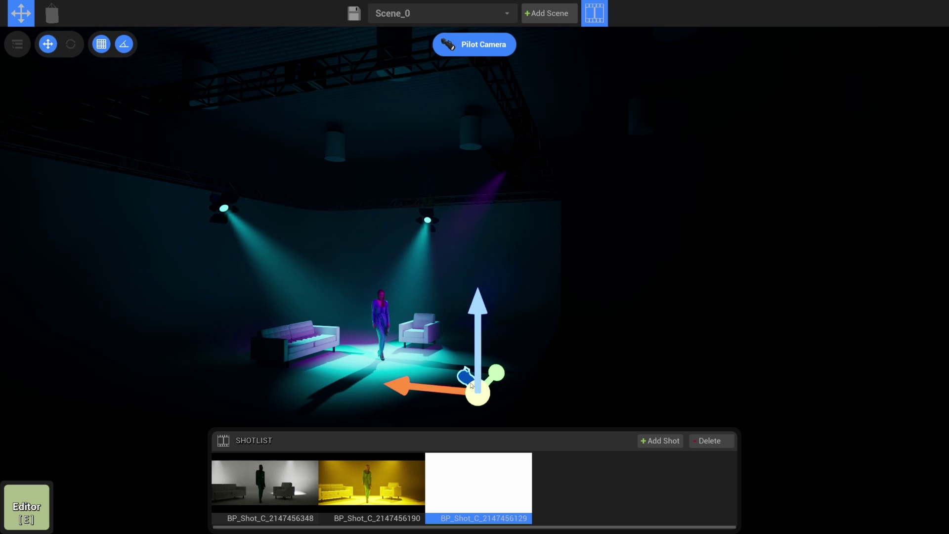
left_click(479, 49)
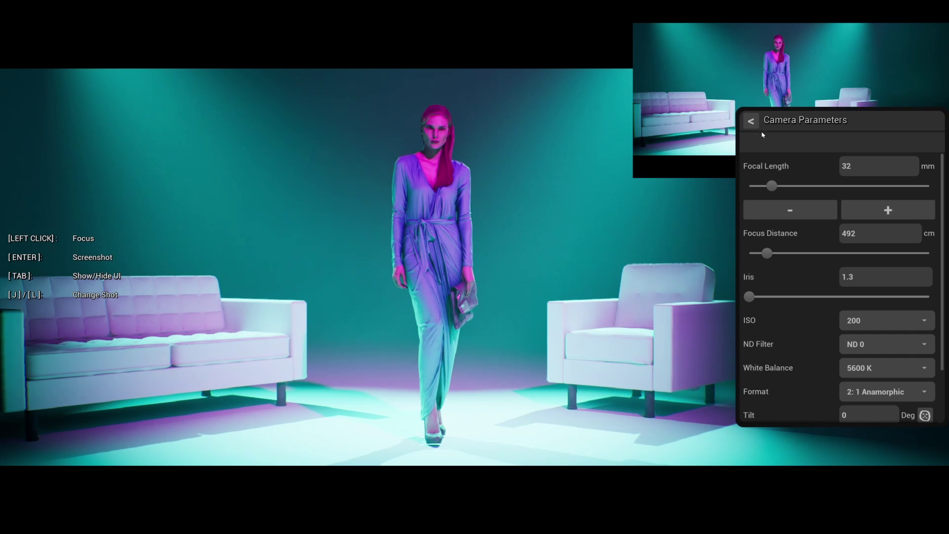
left_click(751, 121)
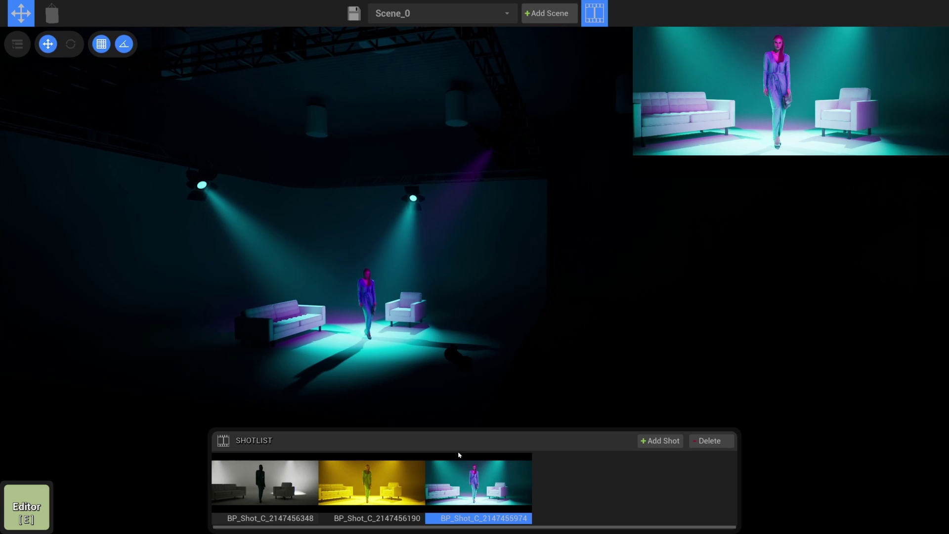
Recall the second, first, third and second shots in turn to compare their lighting, ending on the third shot.
left_click(384, 492)
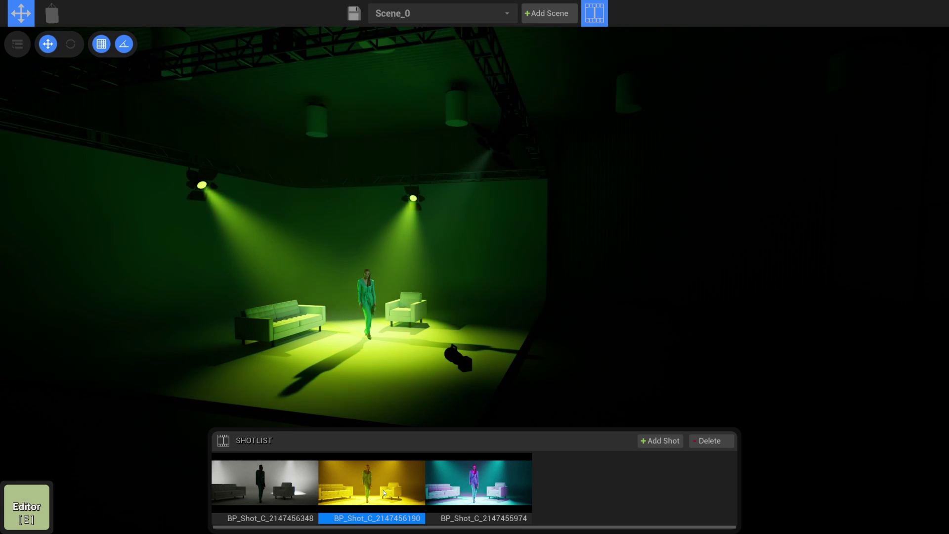
left_click(266, 493)
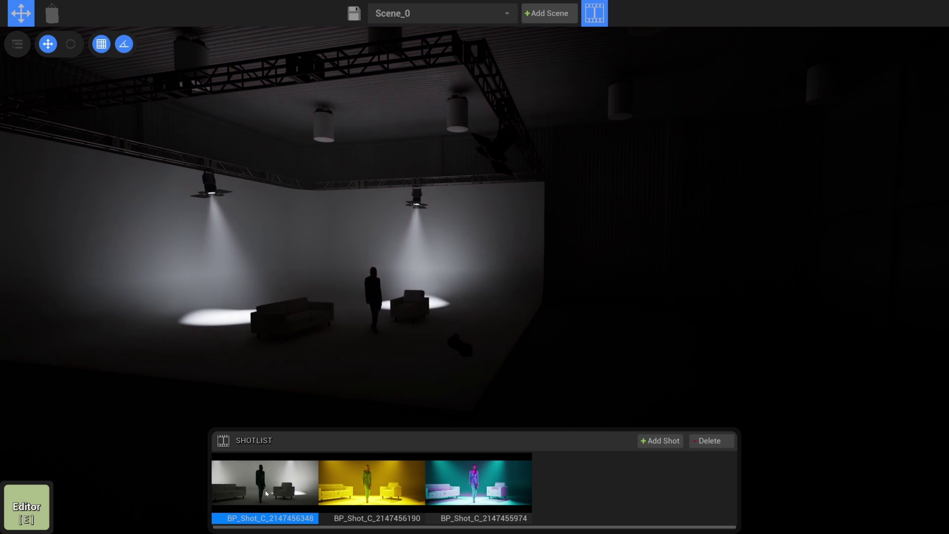
left_click(496, 495)
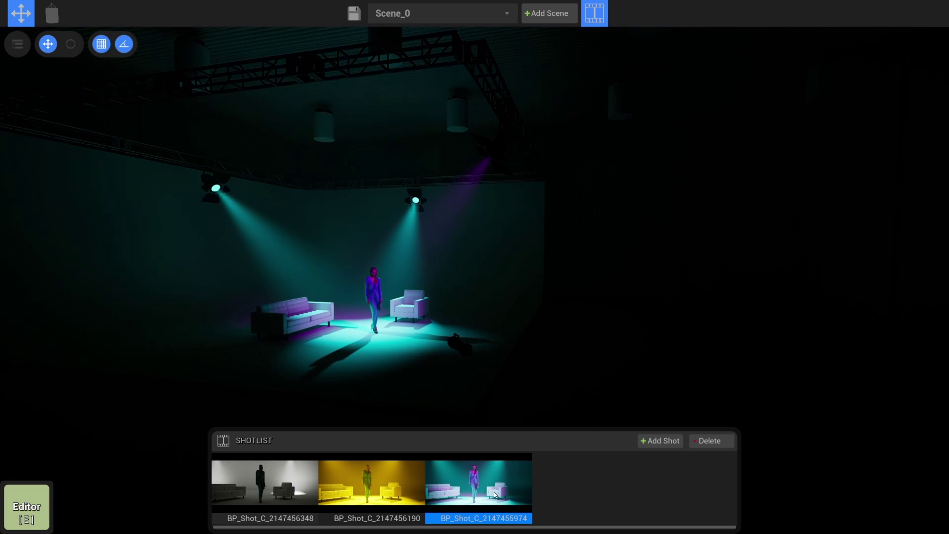
left_click(392, 492)
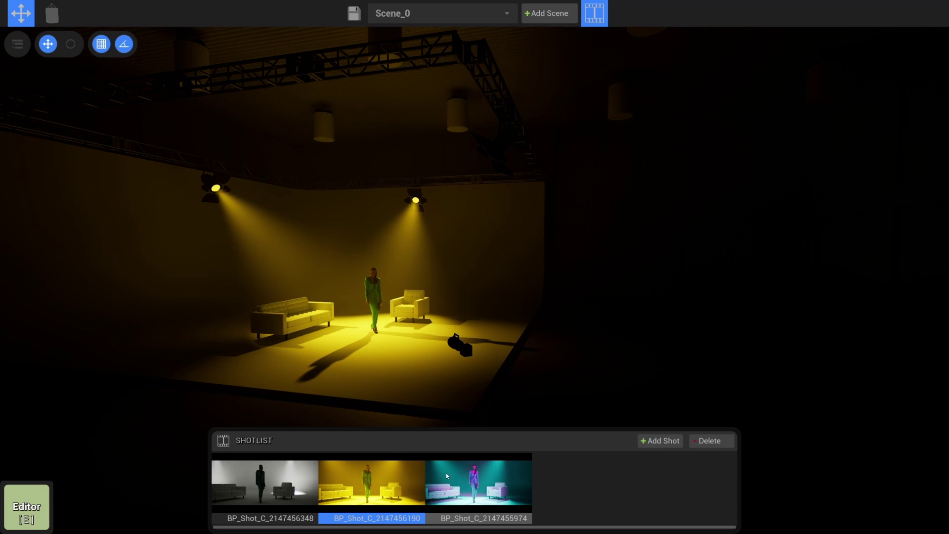
left_click(481, 477)
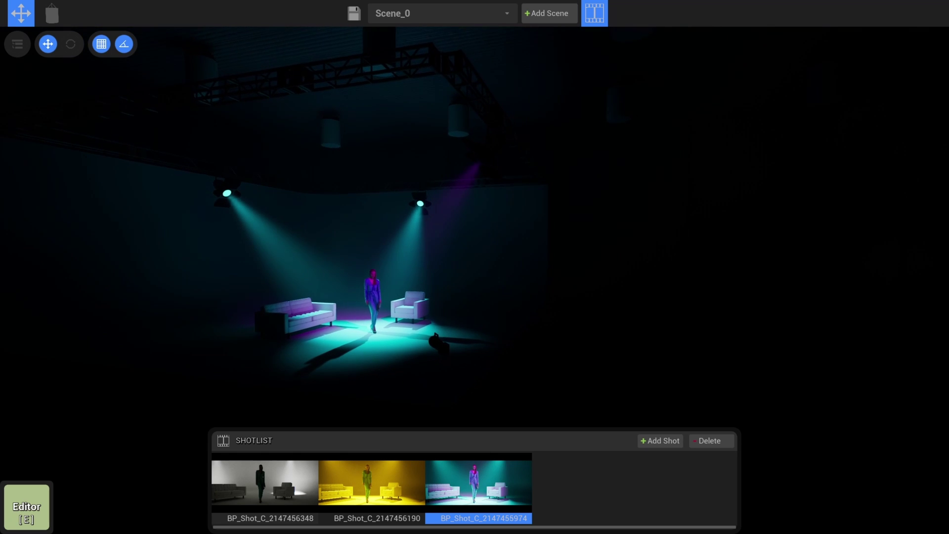
Set the two back truss Fresnels' tilt to -90 degrees and their zoom to 50.
left_click(222, 191)
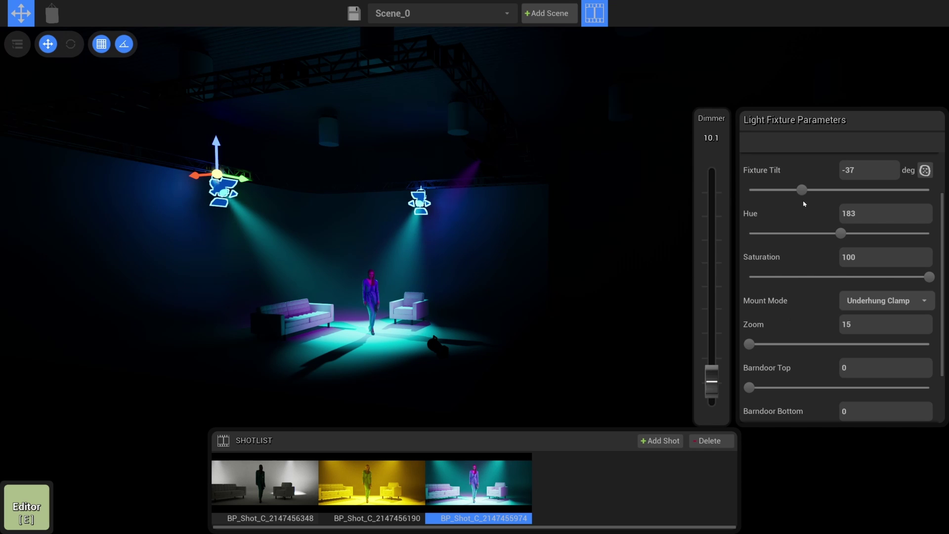
left_click_drag(802, 190, 713, 197)
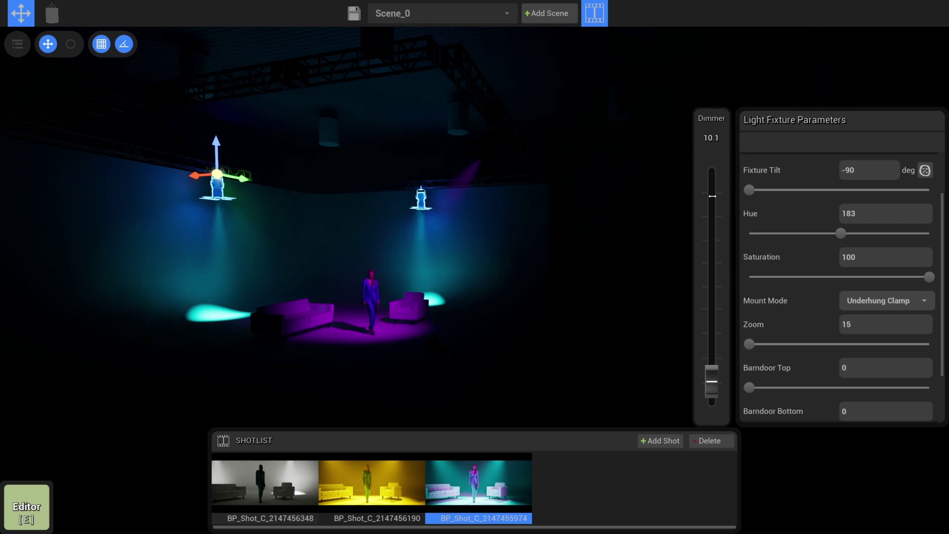
left_click_drag(749, 344, 930, 344)
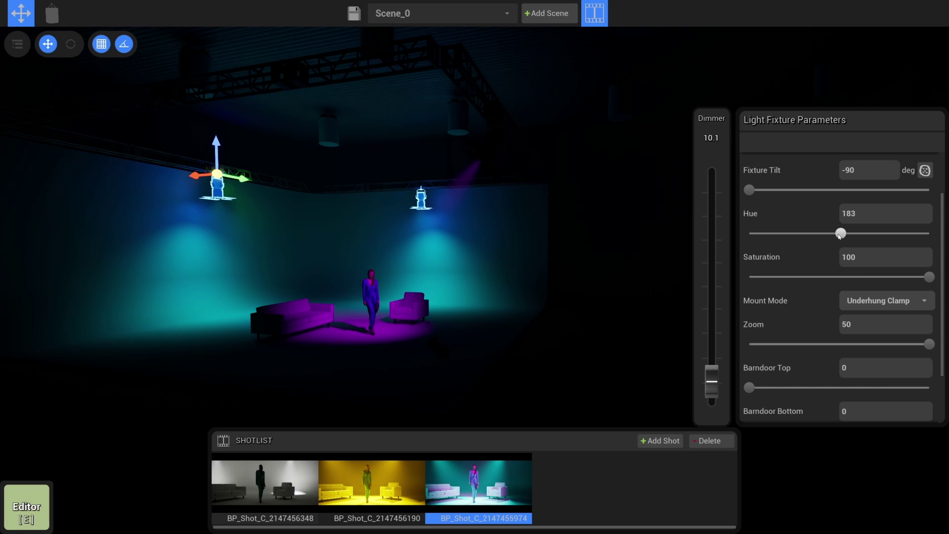
left_click(452, 186)
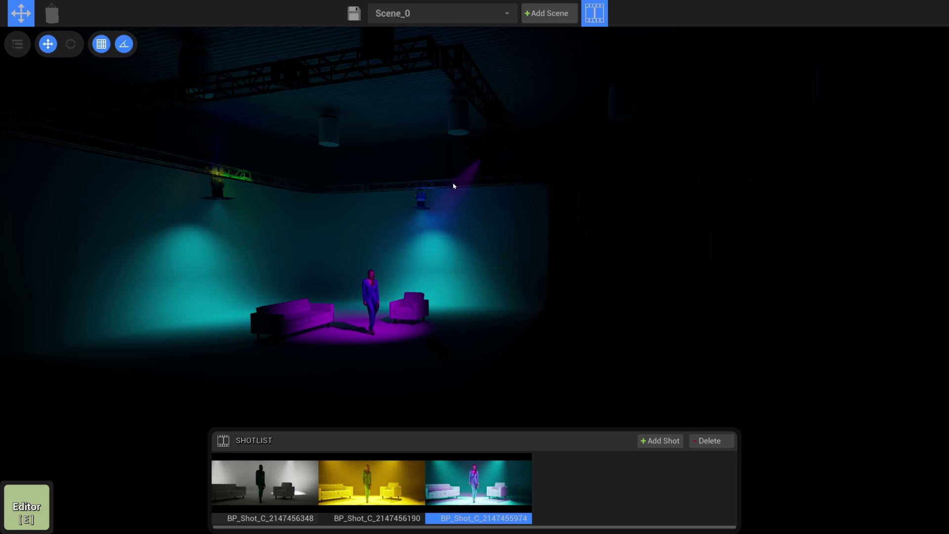
Set the side truss Fresnel's hue to 0, its saturation to 0 and its dimmer to 3.6.
left_click(488, 153)
key("d")
right_click_drag(526, 227, 572, 165)
key("a")
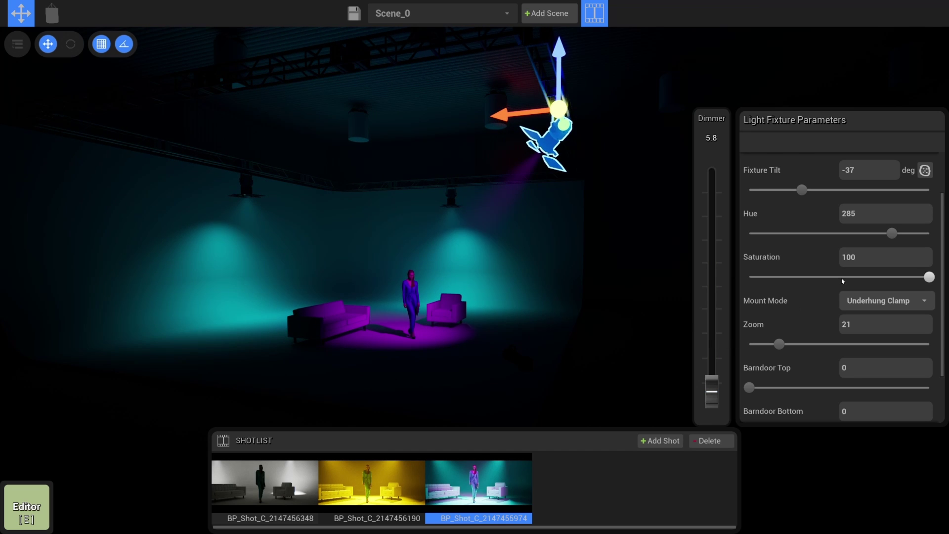
left_click_drag(892, 233, 747, 234)
left_click_drag(853, 277, 674, 284)
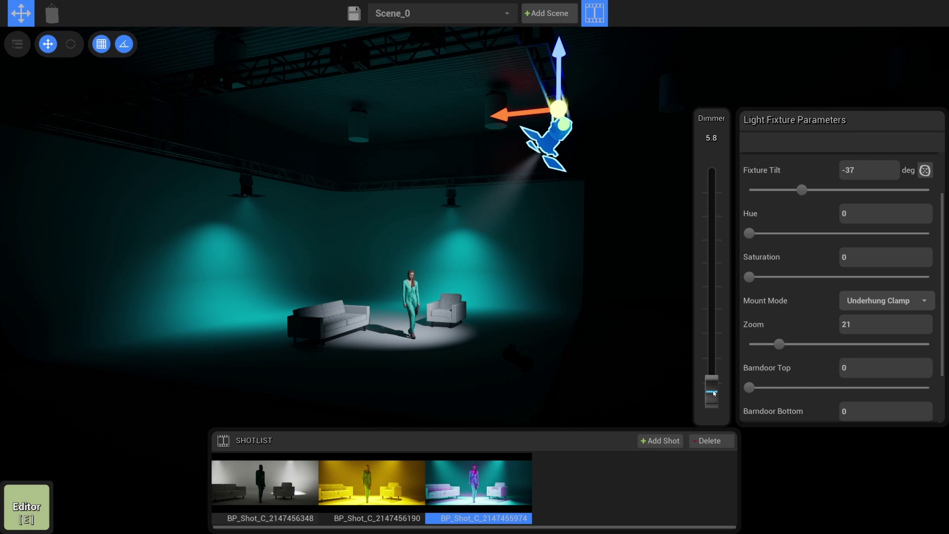
left_click_drag(713, 391, 714, 397)
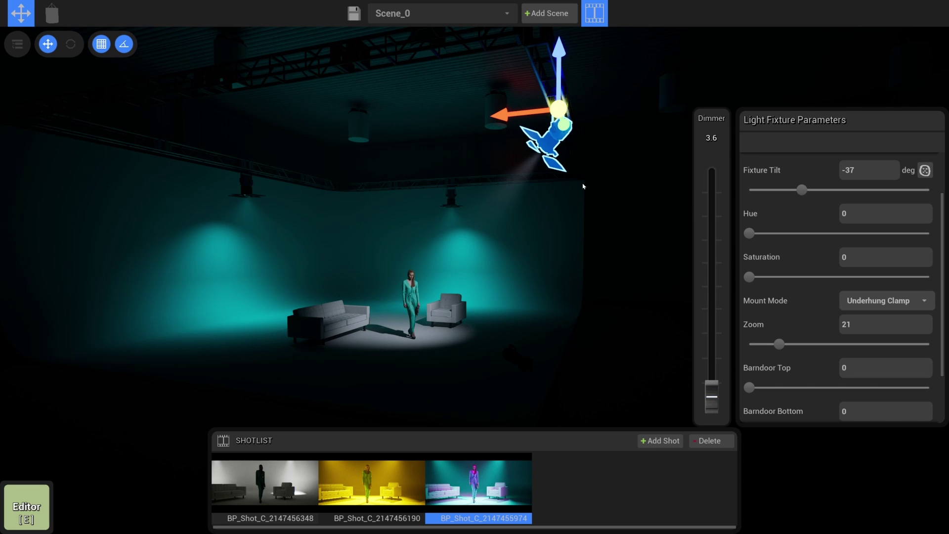
Pilot the floor camera, set its focal length to 50 mm, and reframe it on the model's head and torso with a 486 cm focus distance.
left_click(502, 388)
left_click(512, 354)
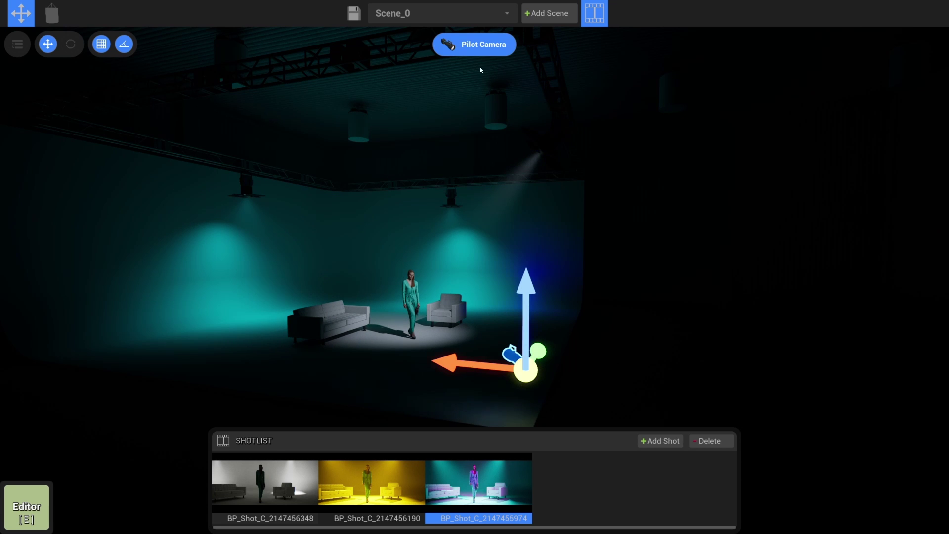
left_click(482, 47)
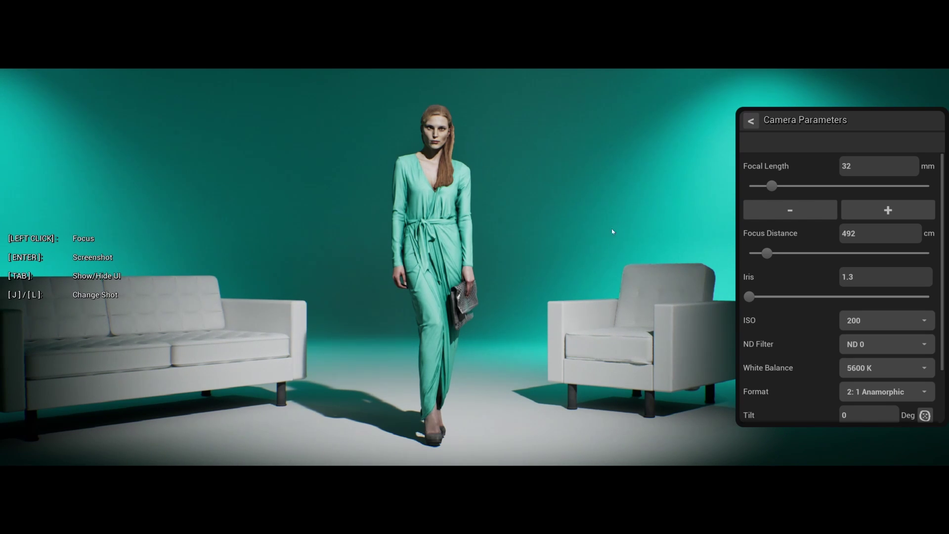
left_click(868, 213)
left_click(868, 213)
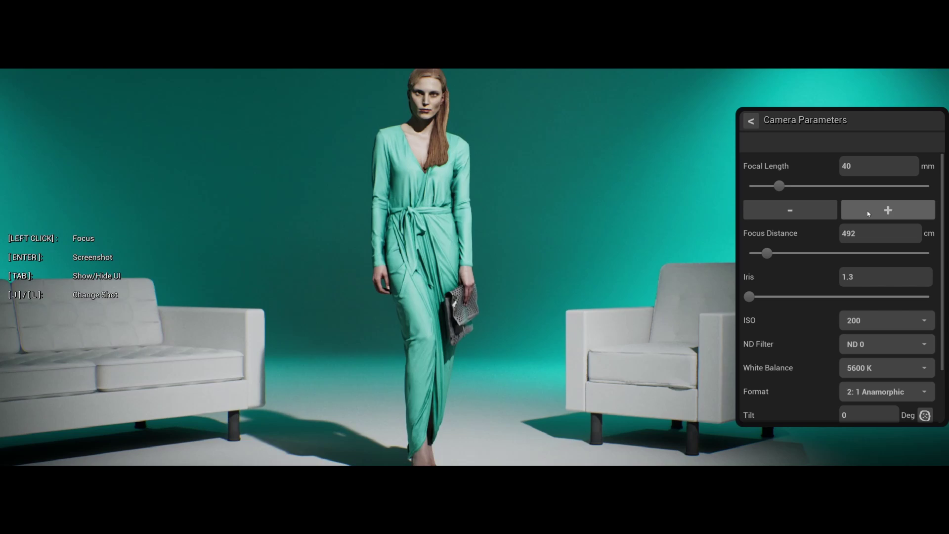
left_click(868, 213)
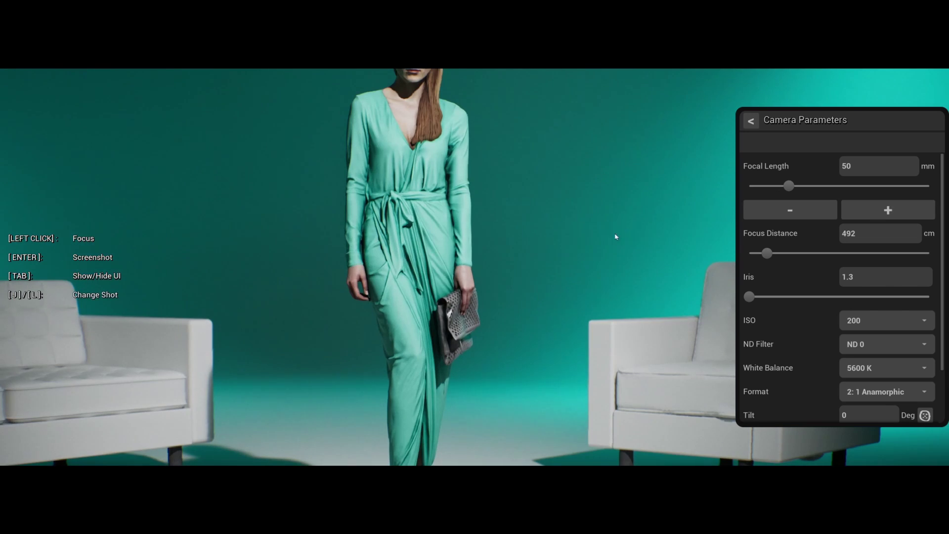
left_click(869, 213)
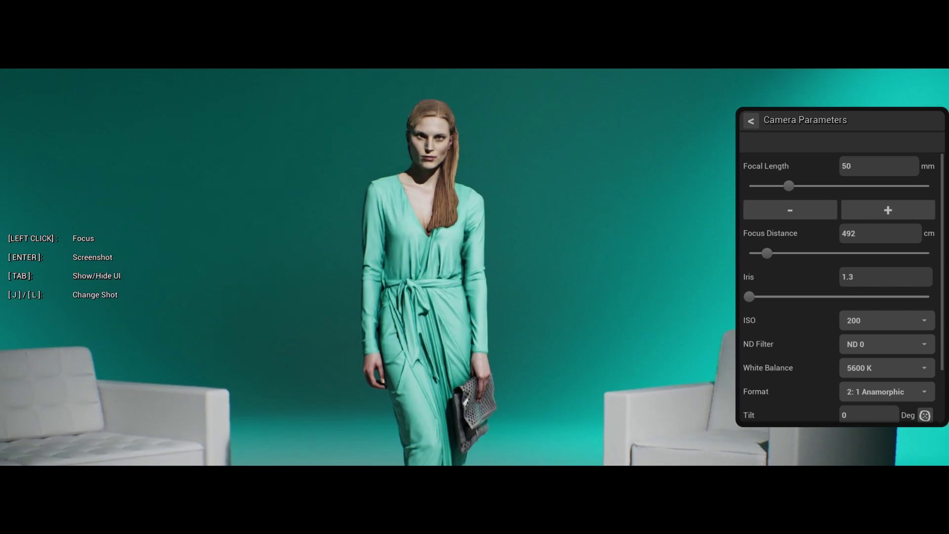
right_click_drag(475, 267, 469, 280)
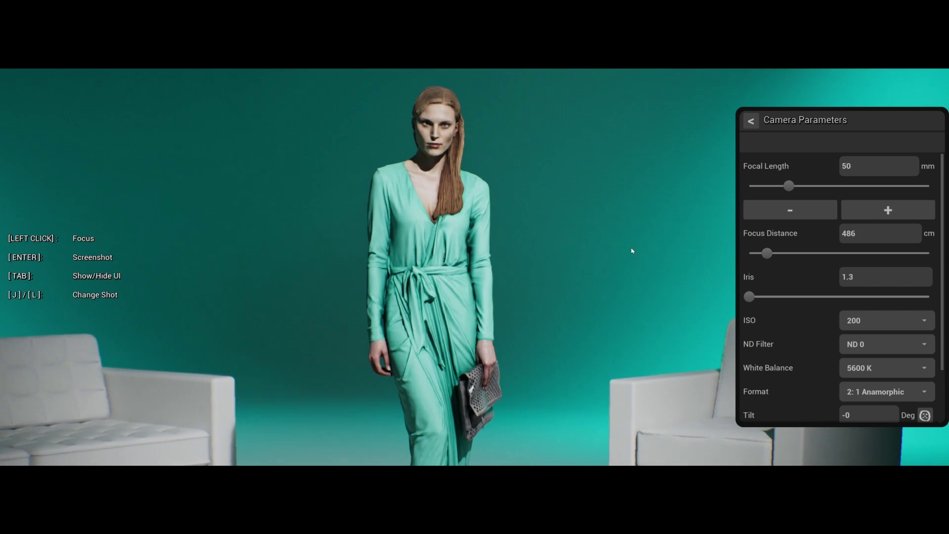
Capture the closer teal framing for the third shot, leave the camera view, and add a new shot to the shotlist.
key("Return")
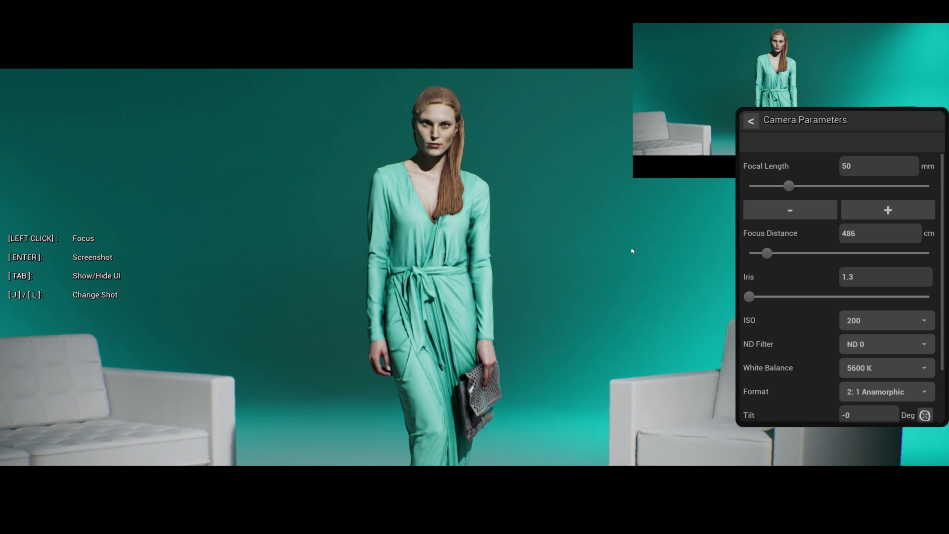
left_click(751, 121)
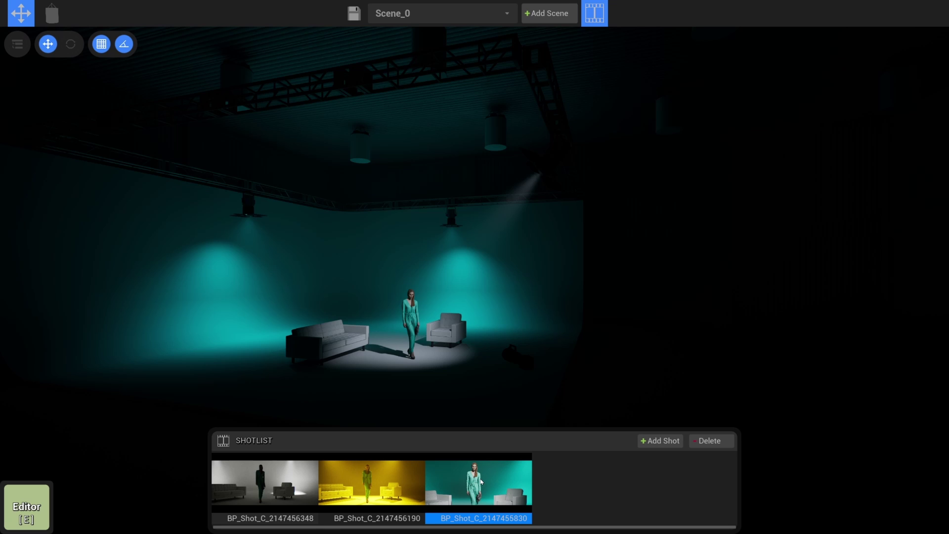
left_click(663, 445)
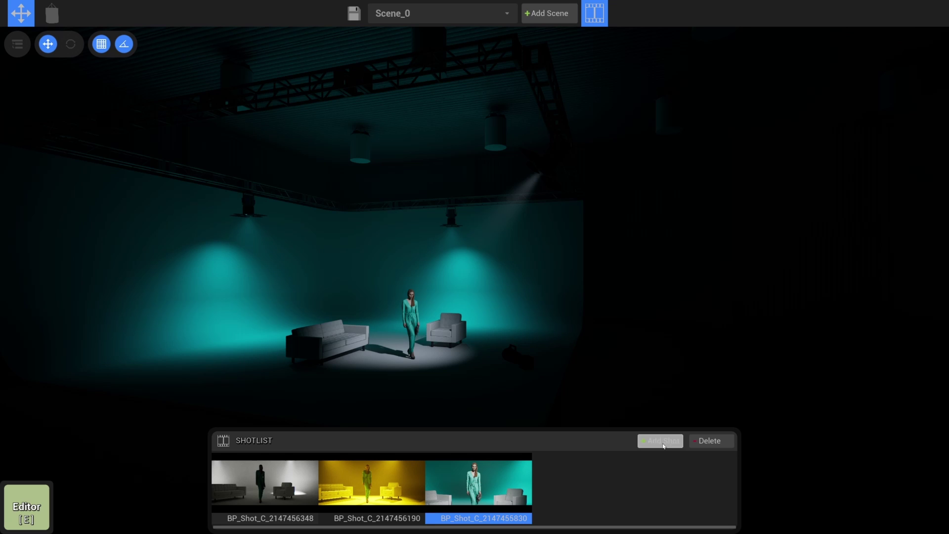
Pilot the floor camera, set its focal length to 21 mm, pull it back to frame the whole set, and focus at 662 cm.
left_click(520, 359)
left_click(475, 44)
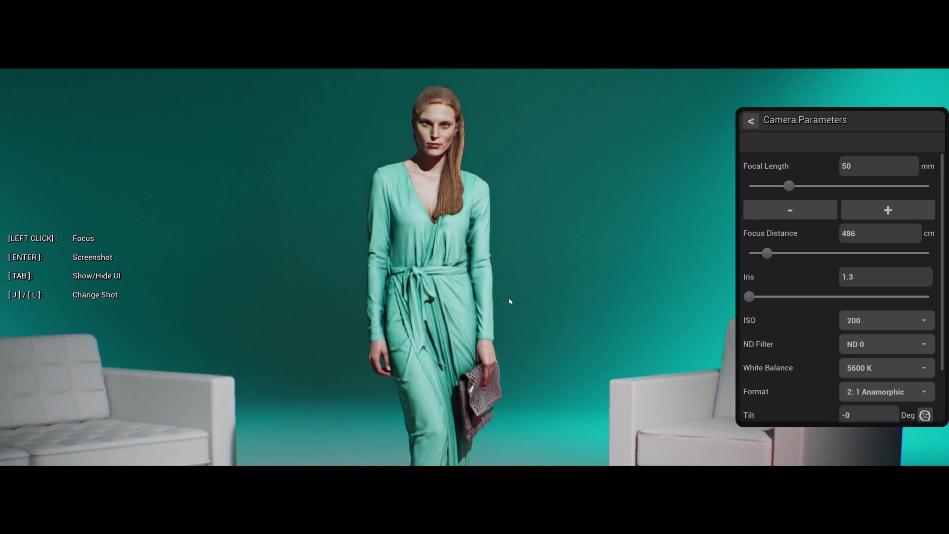
left_click(793, 211)
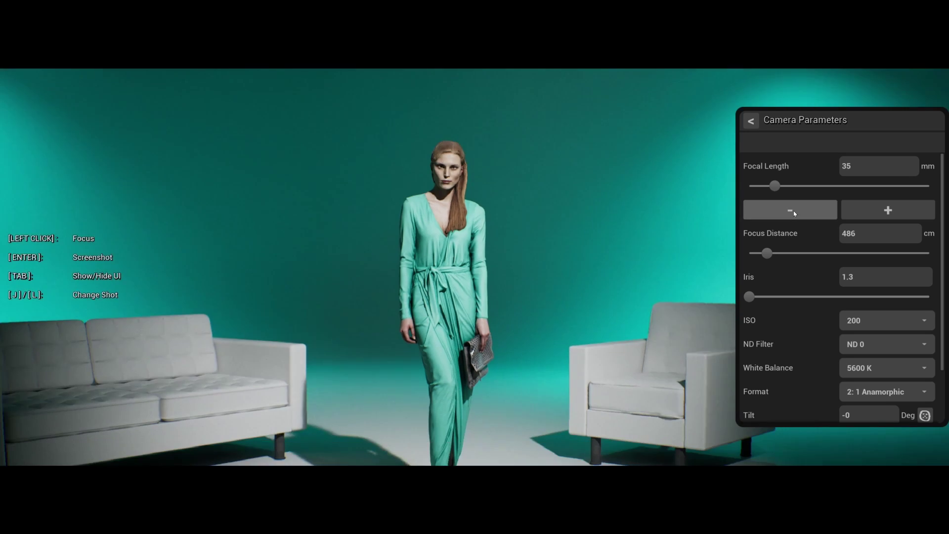
left_click(790, 216)
left_click(790, 217)
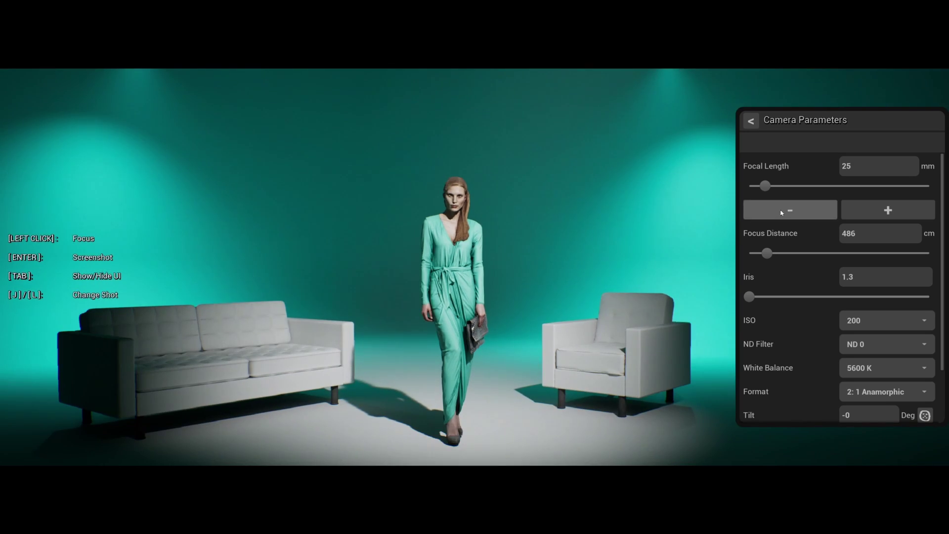
key("s")
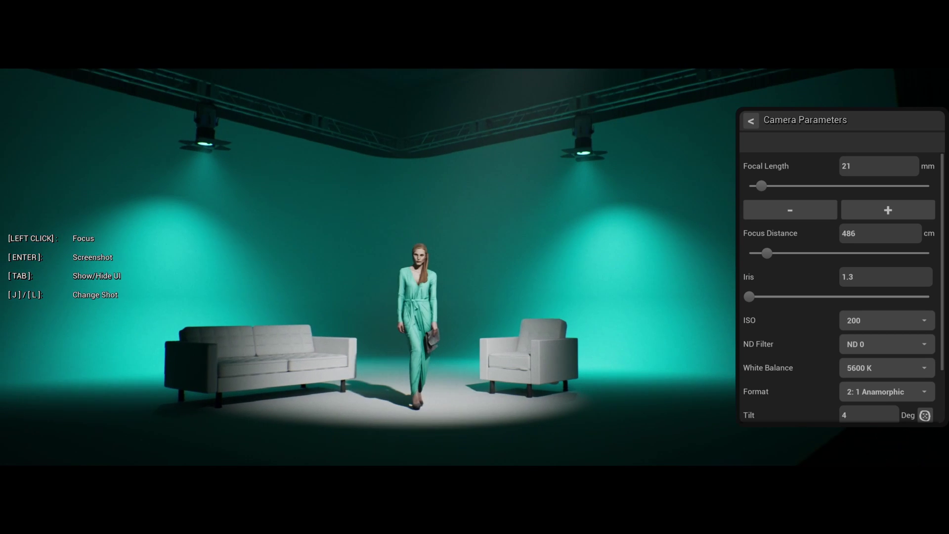
left_click(667, 211)
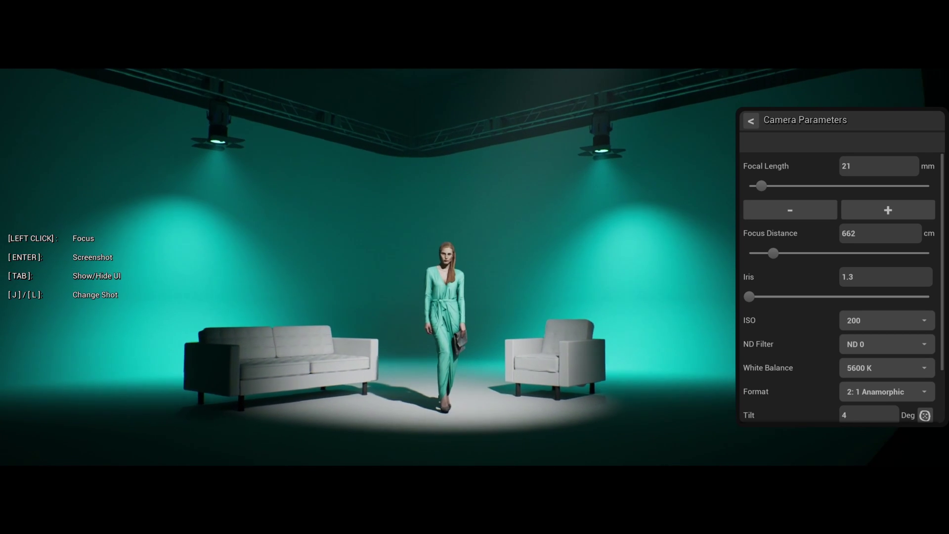
left_click(752, 126)
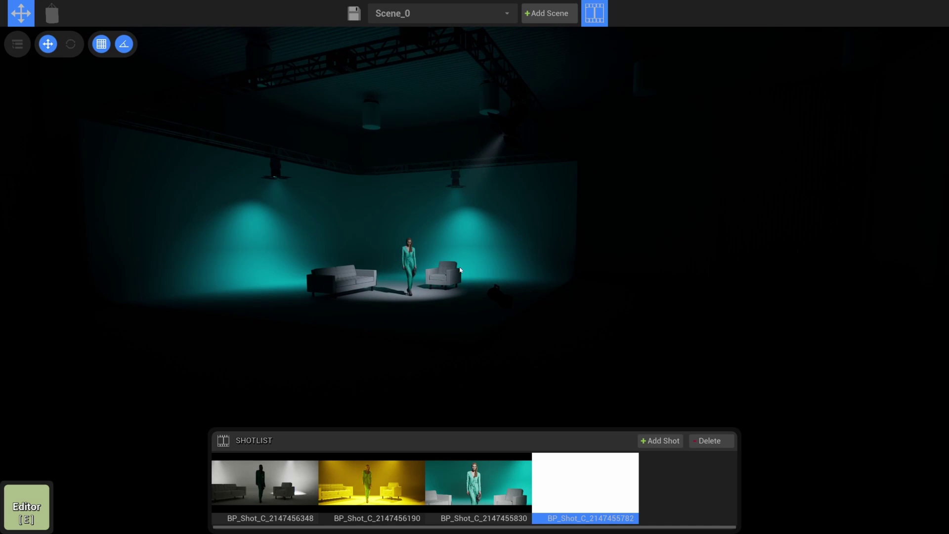
Select the side truss Fresnel, set its saturation to 100, and shift its hue to blue.
left_click(17, 44)
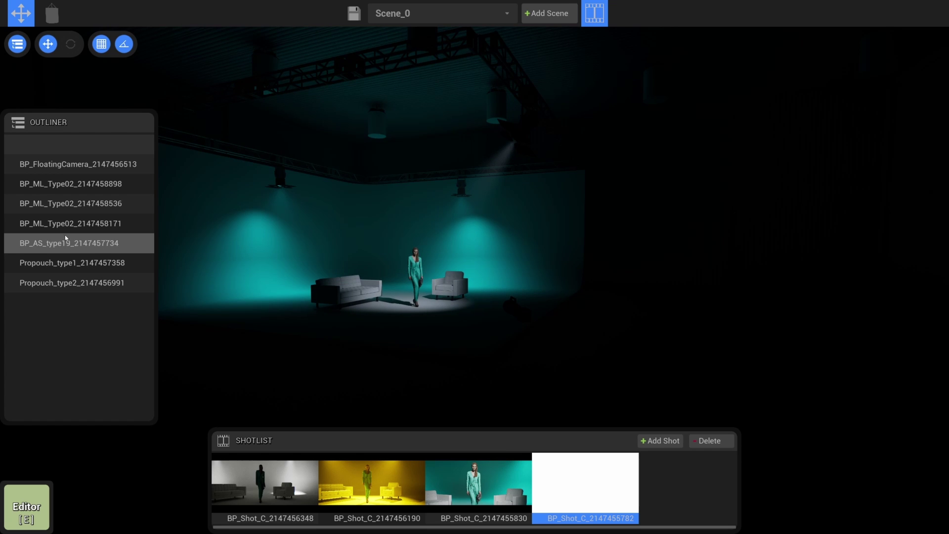
mouse_move(70, 242)
left_mouse_down()
mouse_move(83, 195)
mouse_move(84, 244)
left_mouse_up()
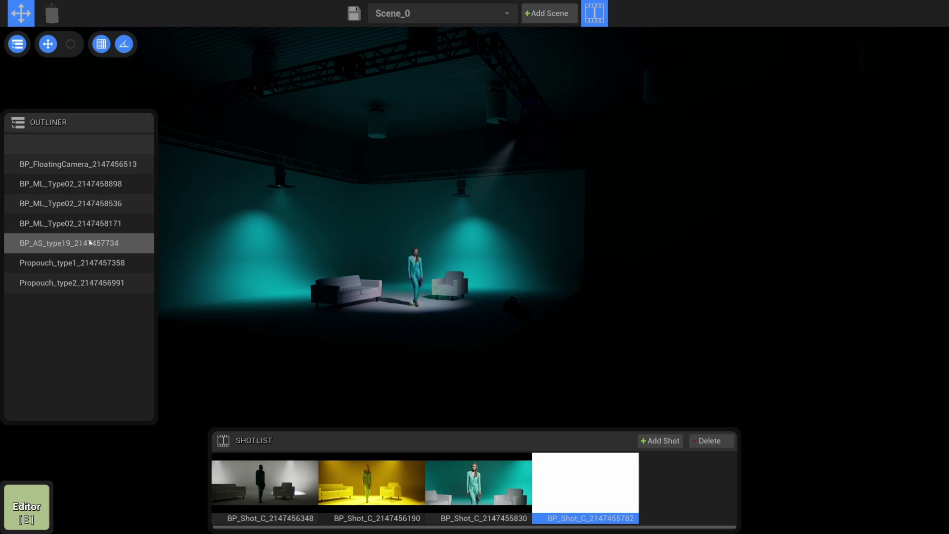
left_click(534, 121)
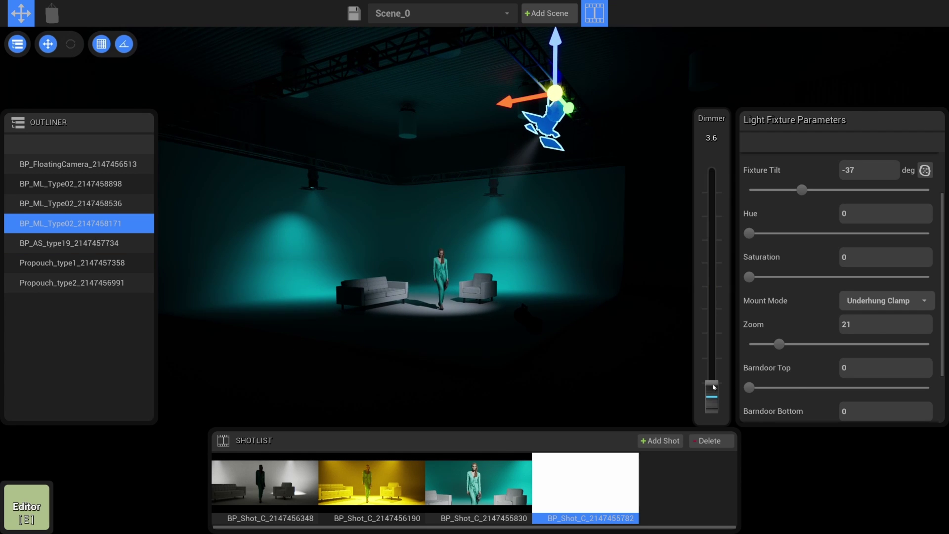
left_click_drag(770, 277, 929, 277)
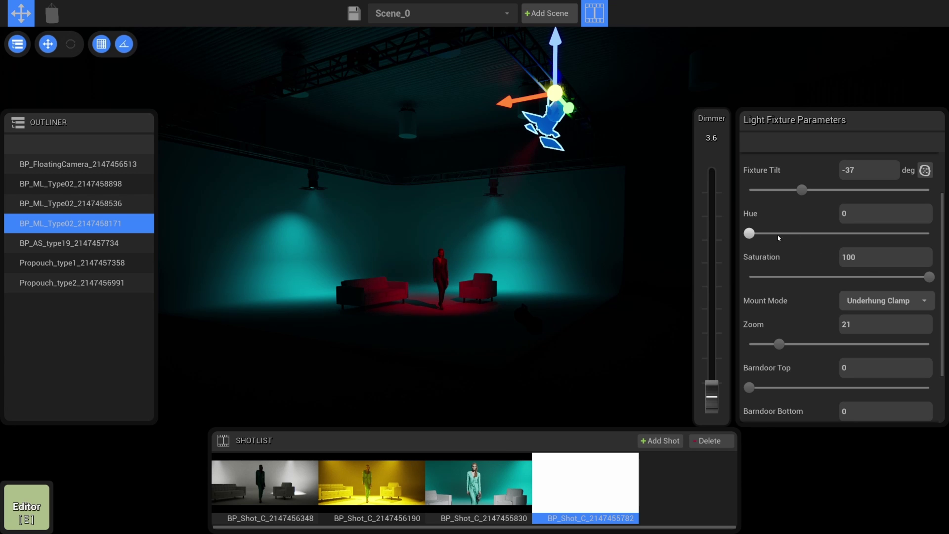
left_click_drag(750, 233, 775, 233)
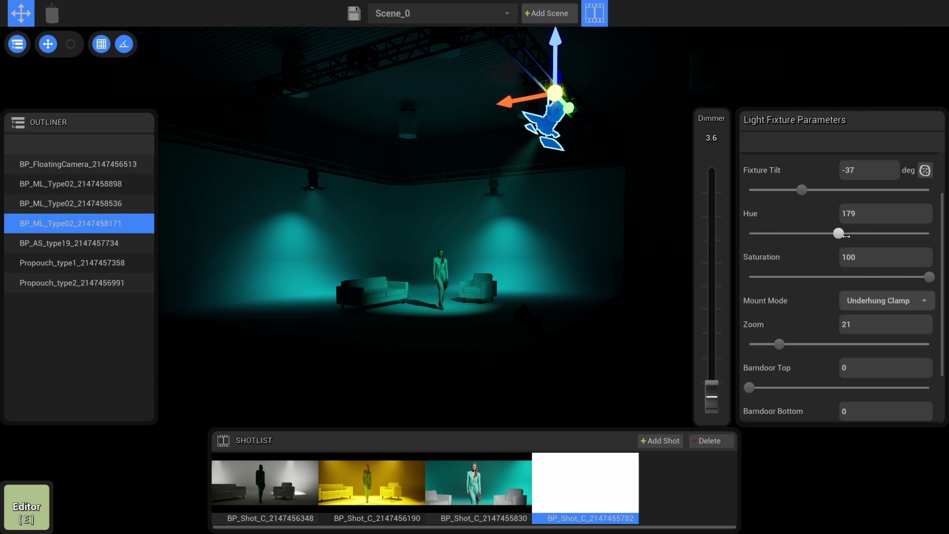
mouse_move(846, 233)
left_mouse_down()
mouse_move(865, 233)
mouse_move(832, 233)
left_mouse_up()
left_click_drag(845, 234, 851, 235)
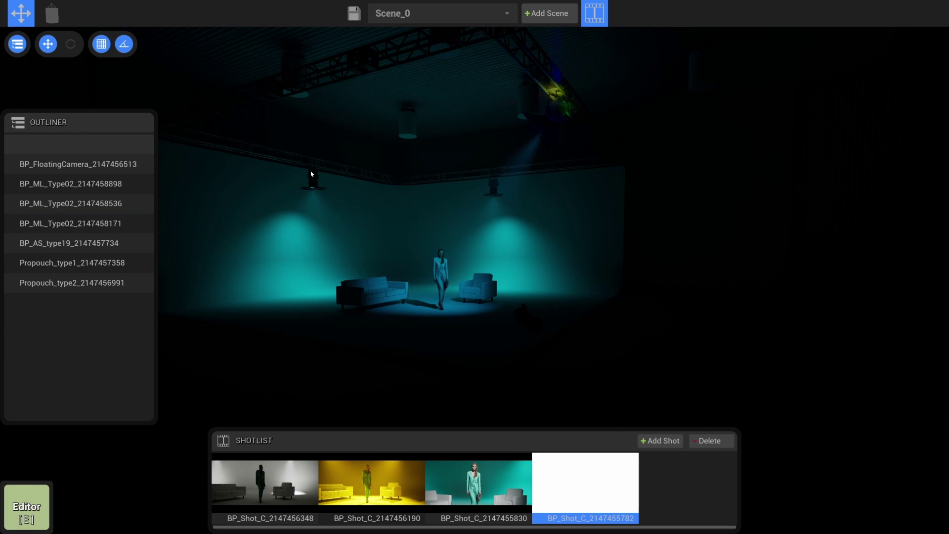
Raise the back-left truss Fresnel's tilt from straight down and pan its beam toward the centre of the cyc.
left_click(313, 177)
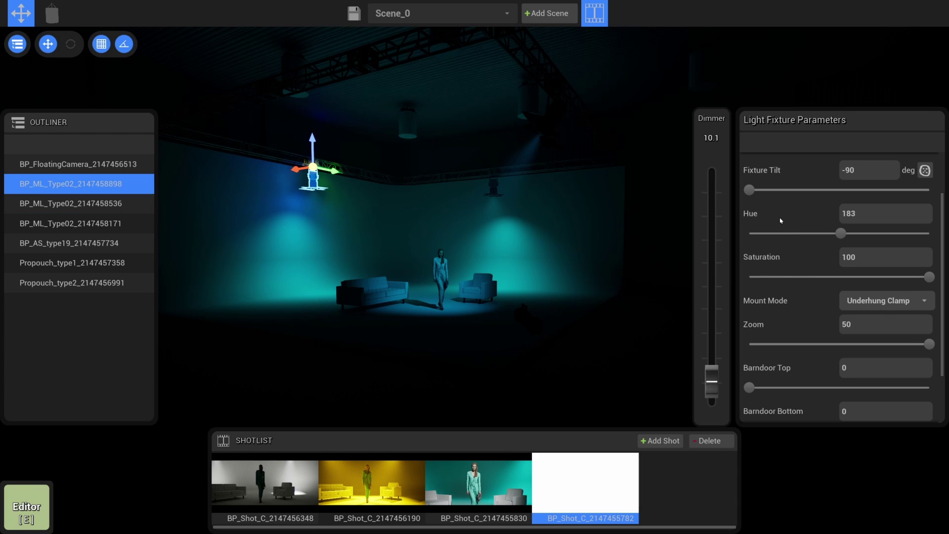
scroll(786, 286, "up", 3)
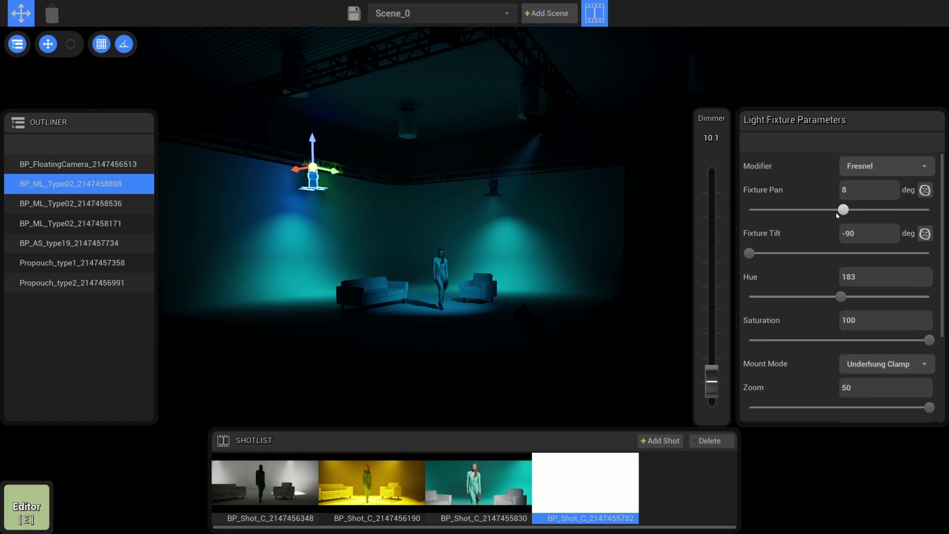
left_click_drag(750, 253, 791, 253)
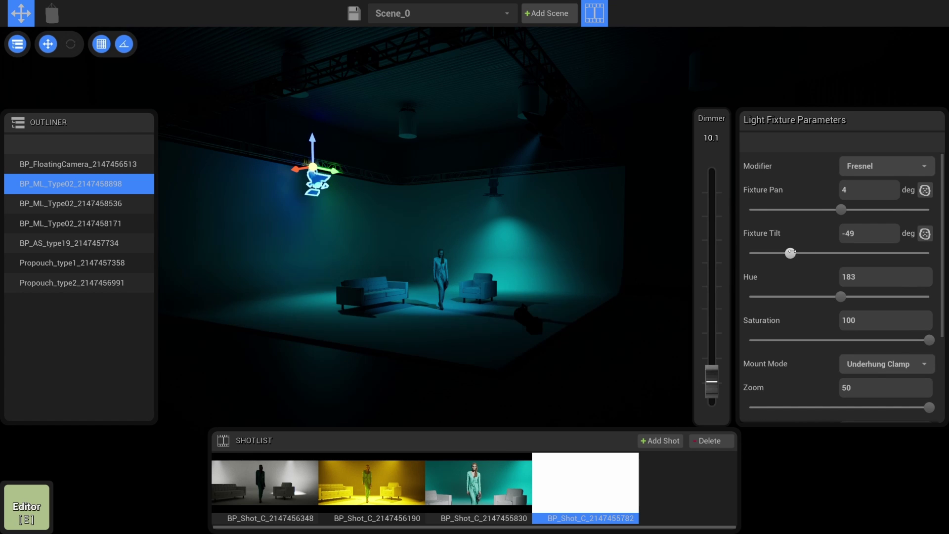
left_click_drag(841, 210, 796, 213)
left_click_drag(794, 253, 794, 253)
Set the back-right truss Fresnel's tilt to -48 degrees and its pan to 84 degrees.
left_click(492, 196)
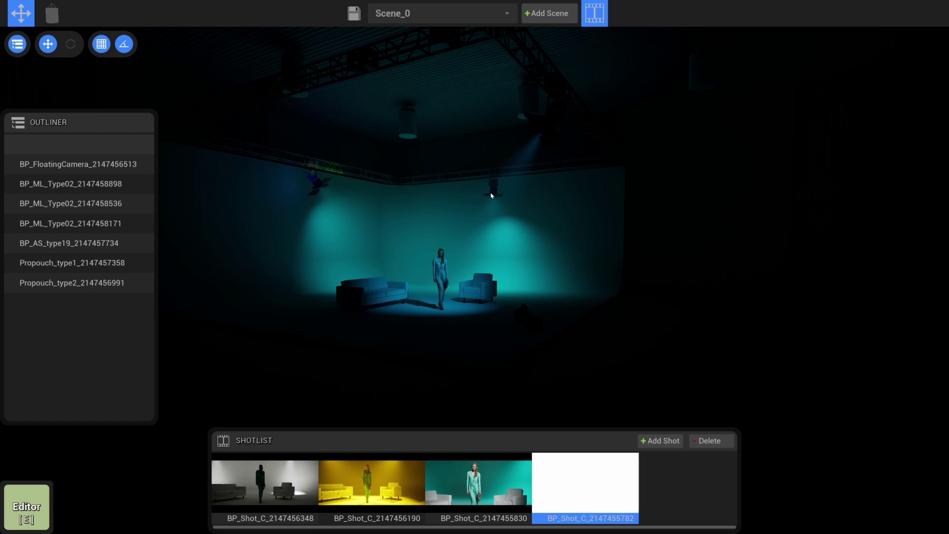
left_click(493, 186)
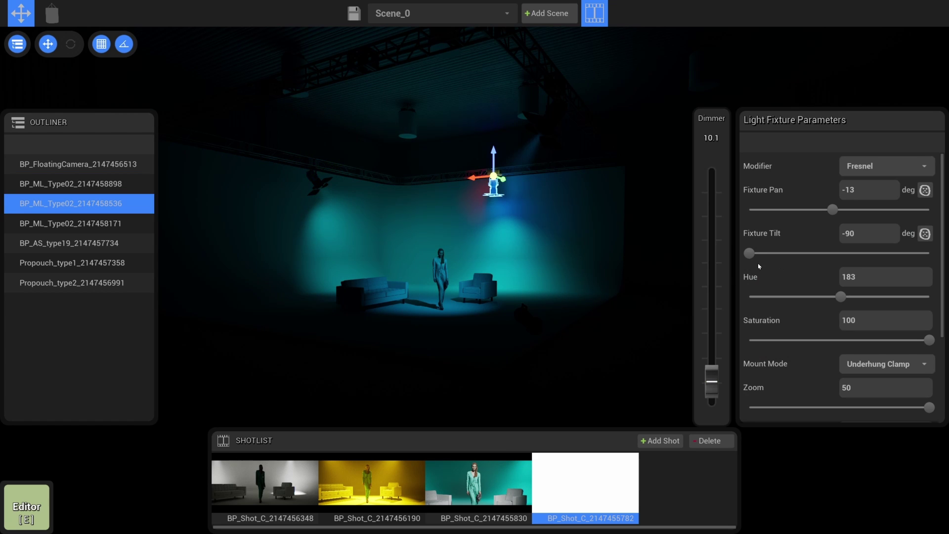
left_click_drag(750, 253, 792, 254)
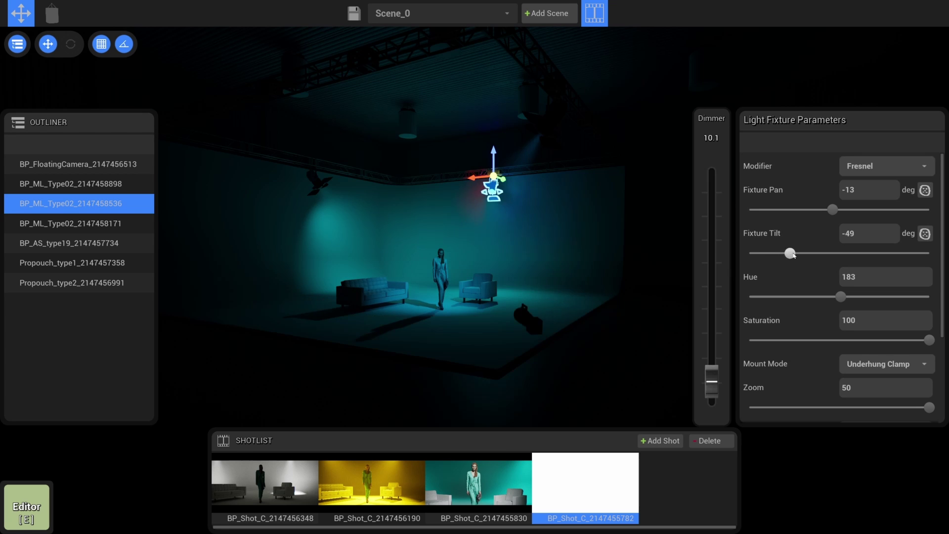
left_click_drag(823, 208, 881, 216)
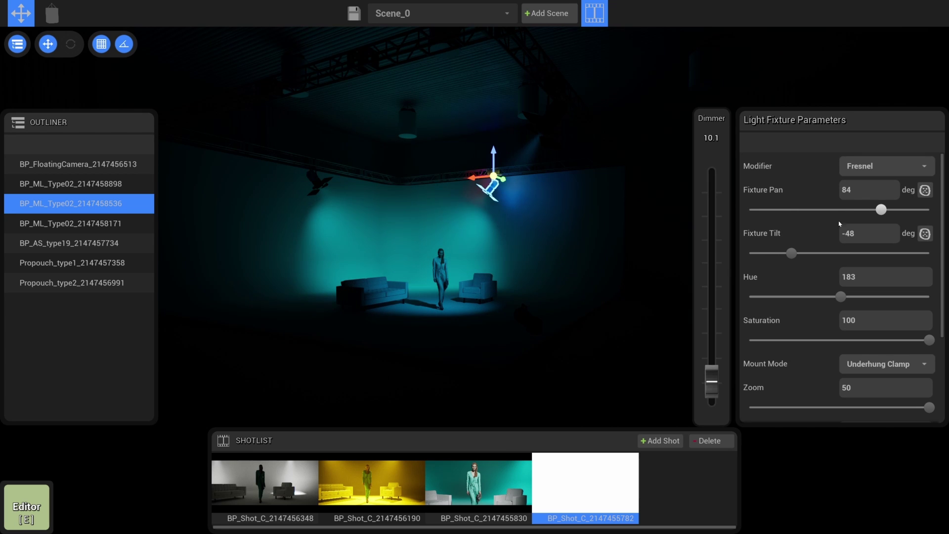
Set the hue of both back truss Fresnels to 24, deselect them, and close the outliner.
key("w")
right_click_drag(553, 239, 541, 237)
left_click(317, 180, "ctrl")
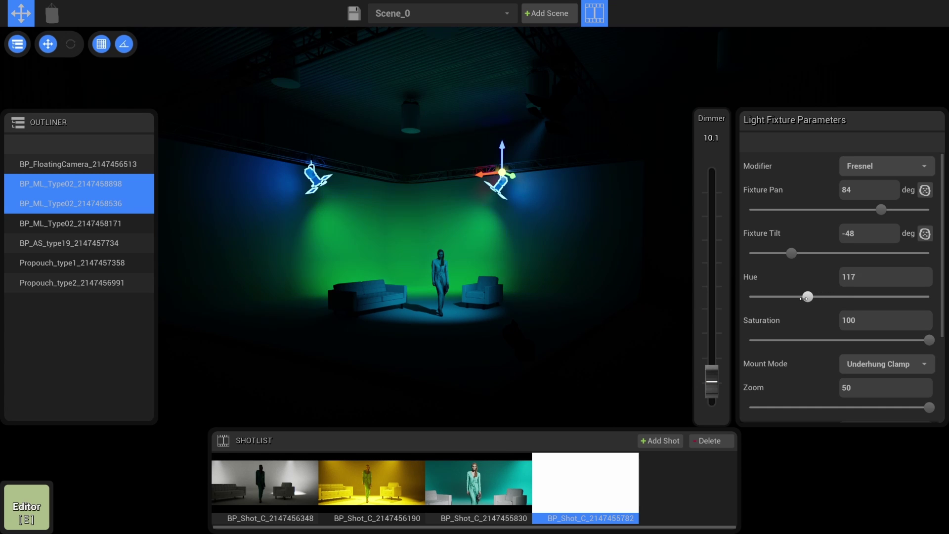
left_click_drag(806, 297, 761, 298)
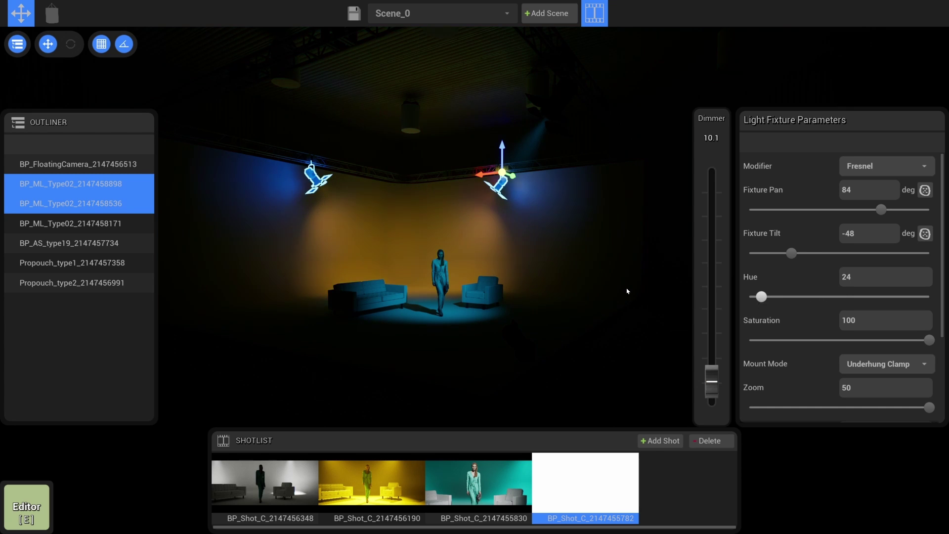
left_click(504, 192, "ctrl")
left_click(312, 175, "ctrl")
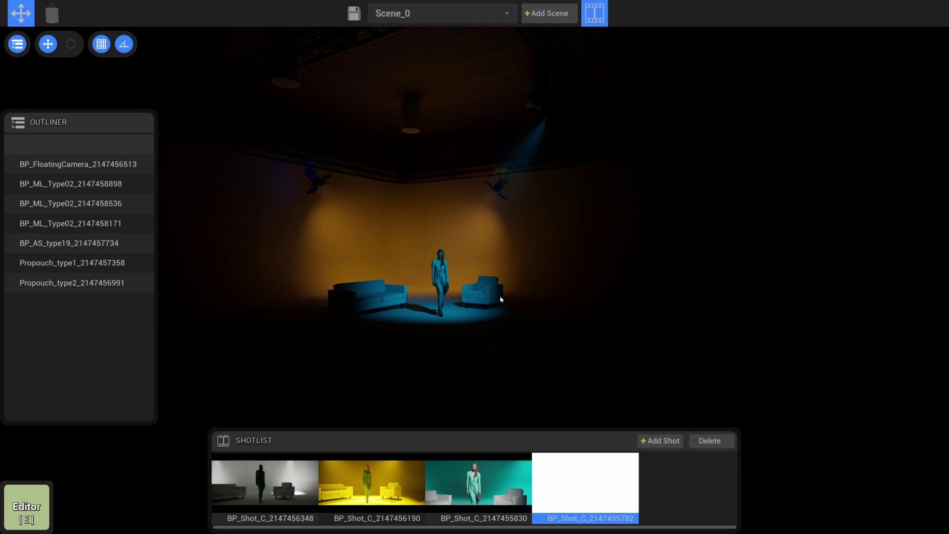
mouse_move(503, 299)
right_mouse_down()
mouse_move(518, 307)
mouse_move(490, 296)
mouse_move(502, 299)
right_mouse_up()
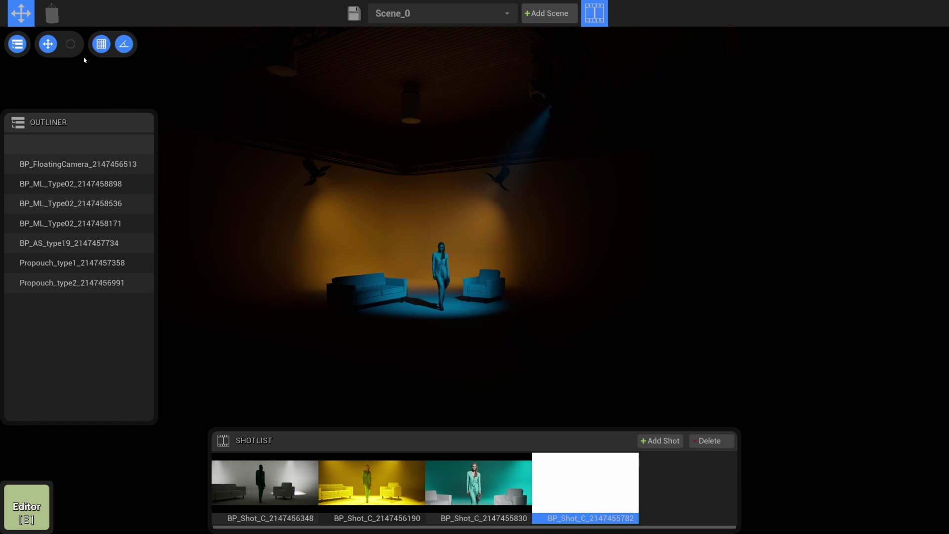
left_click(17, 44)
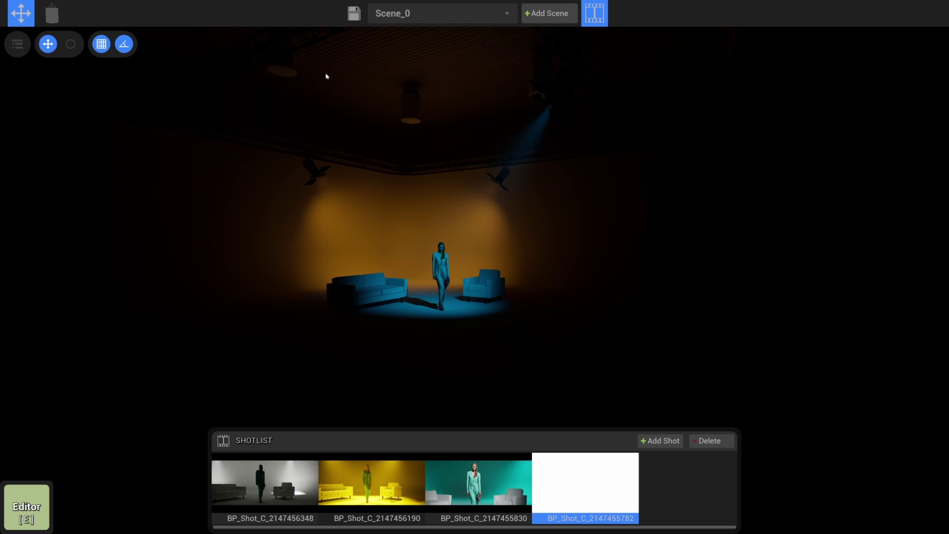
Switch back and forth between the third shot and the new fourth shot to compare their lighting.
left_click(498, 488)
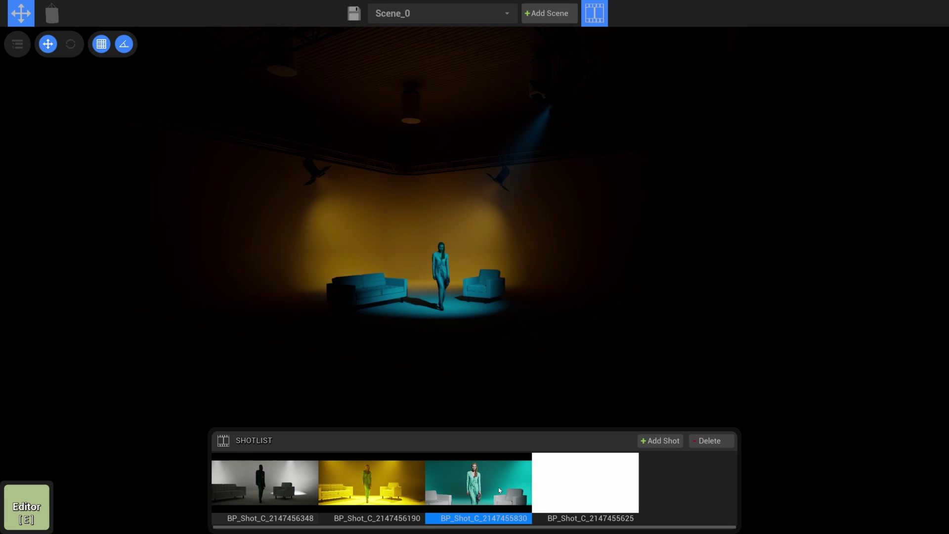
left_click(585, 496)
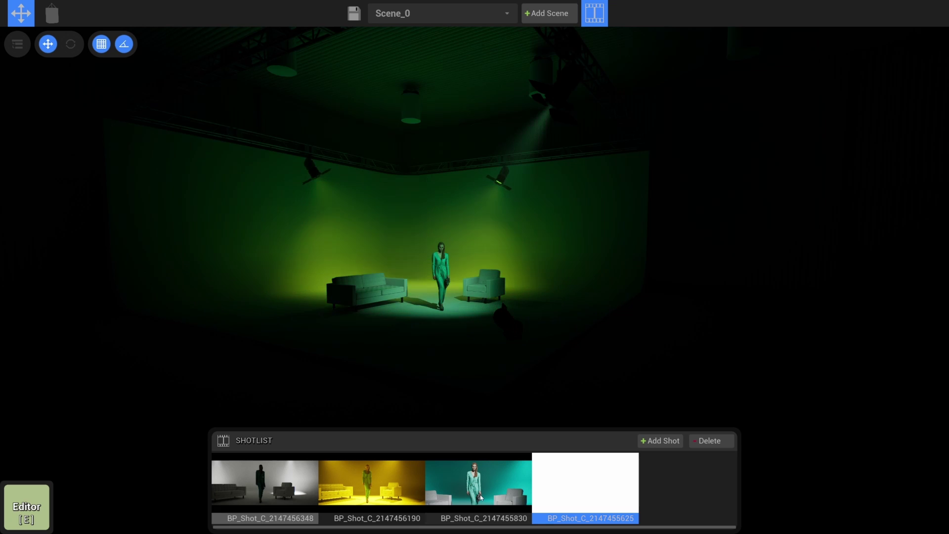
left_click(499, 485)
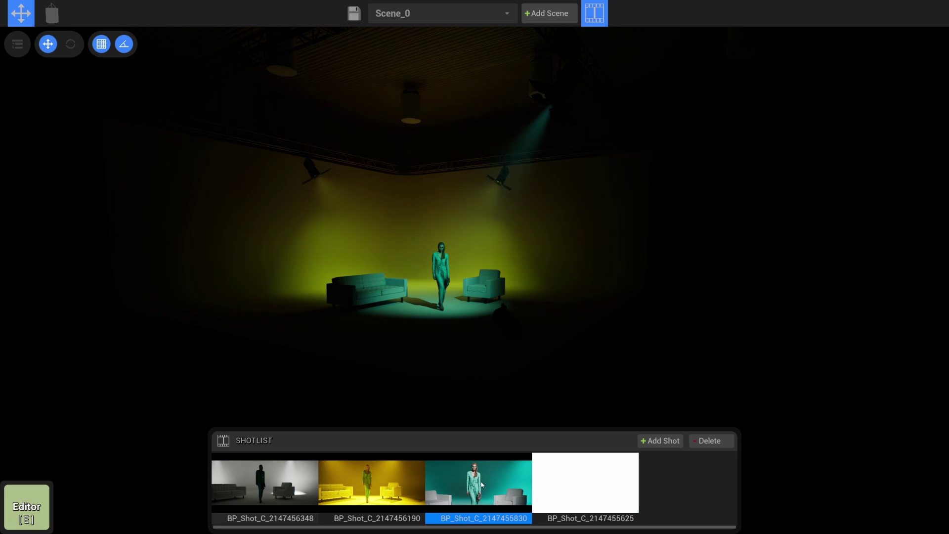
left_click(587, 487)
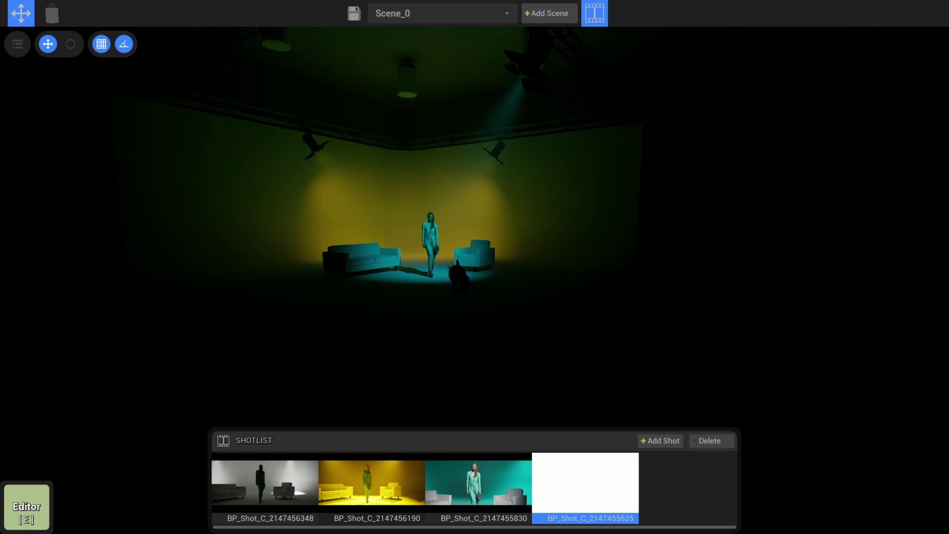
Pilot the floor camera and move it in to frame the model full-length between the sofa and armchair, focusing at 339 cm.
left_click(465, 295)
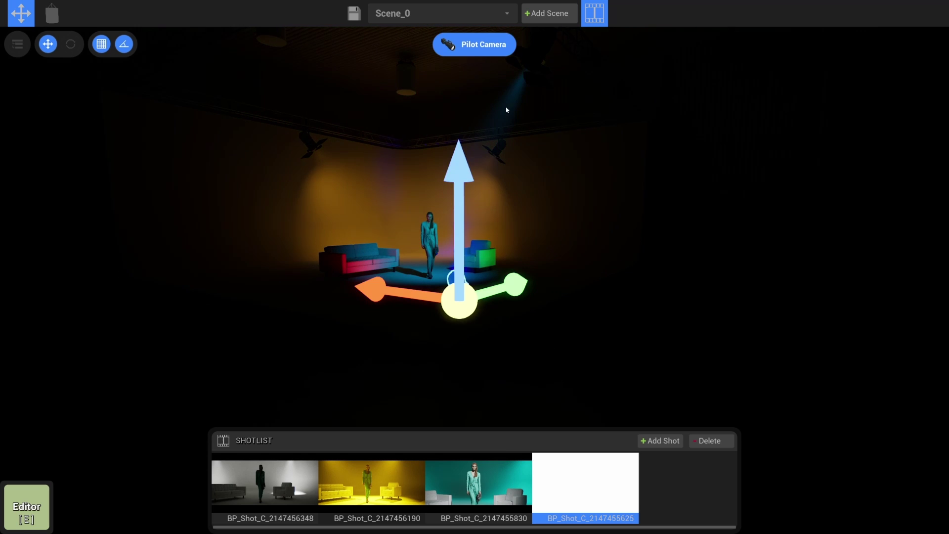
left_click(475, 44)
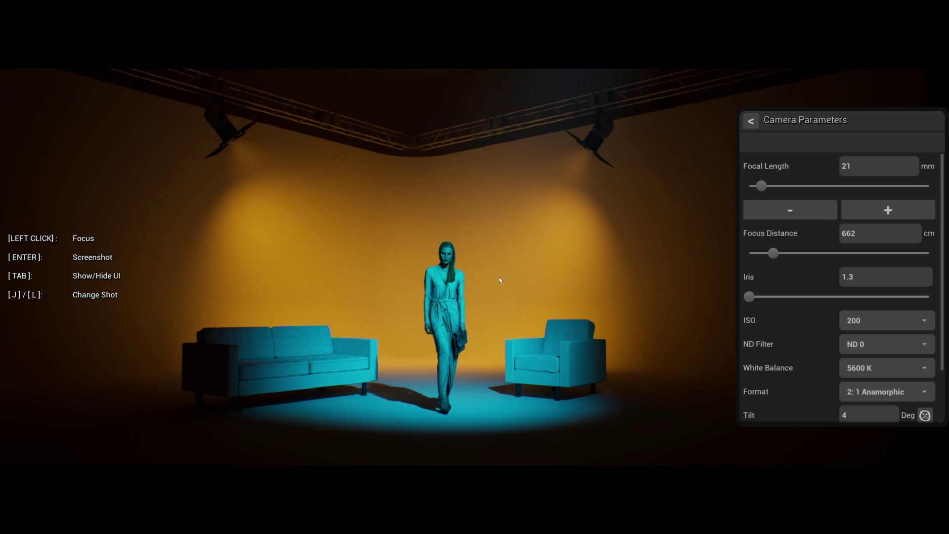
key("w")
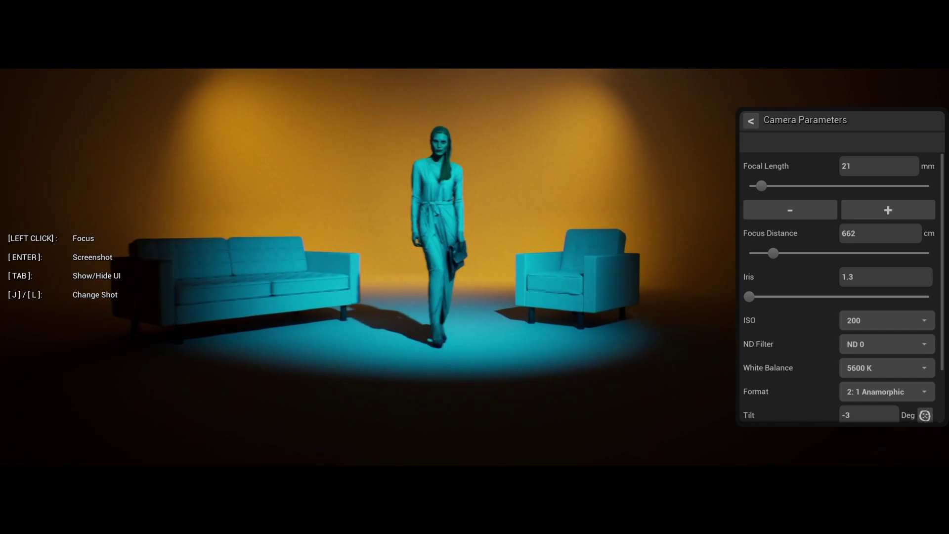
key("w")
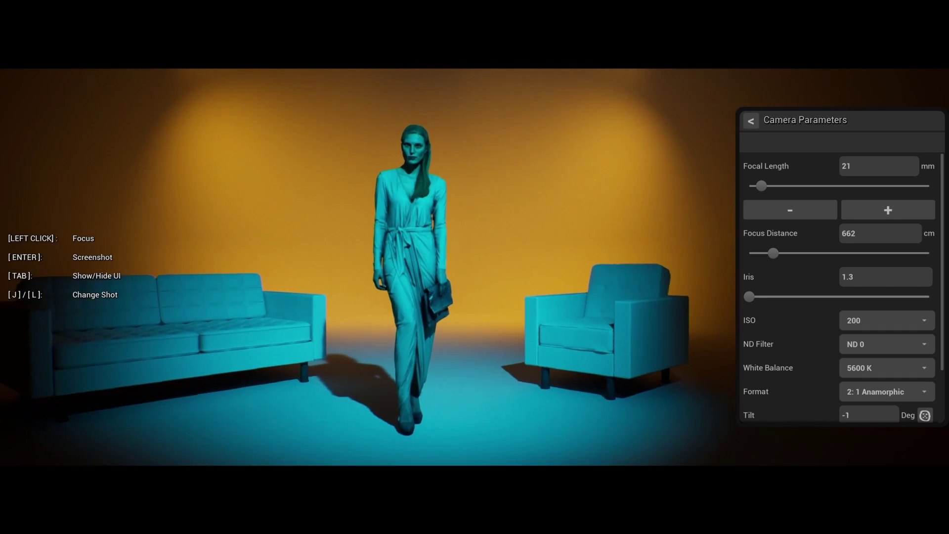
left_click(456, 228)
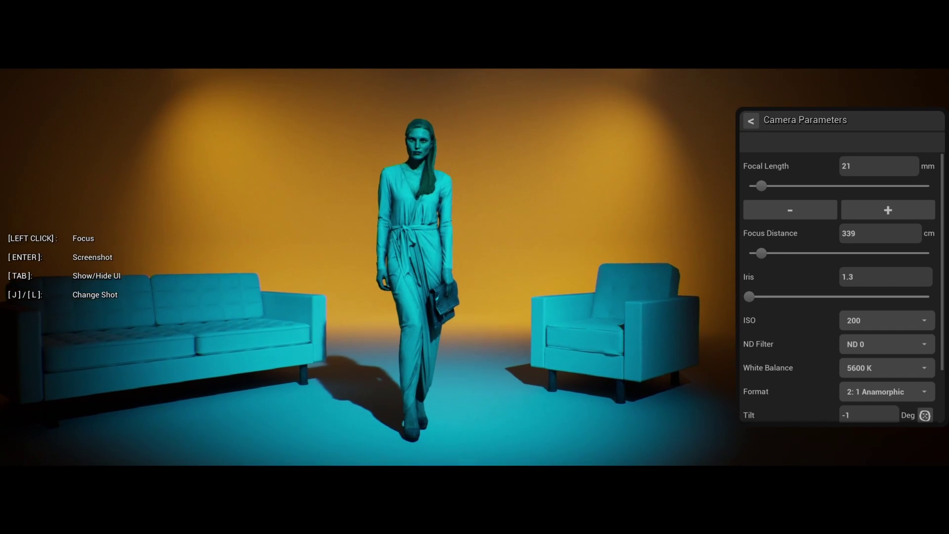
Push the camera slightly closer, refocus at 322 cm, capture the orange and blue framing for the fourth shot, and leave the camera view.
right_click_drag(418, 227, 414, 234)
key("w")
left_click(431, 226)
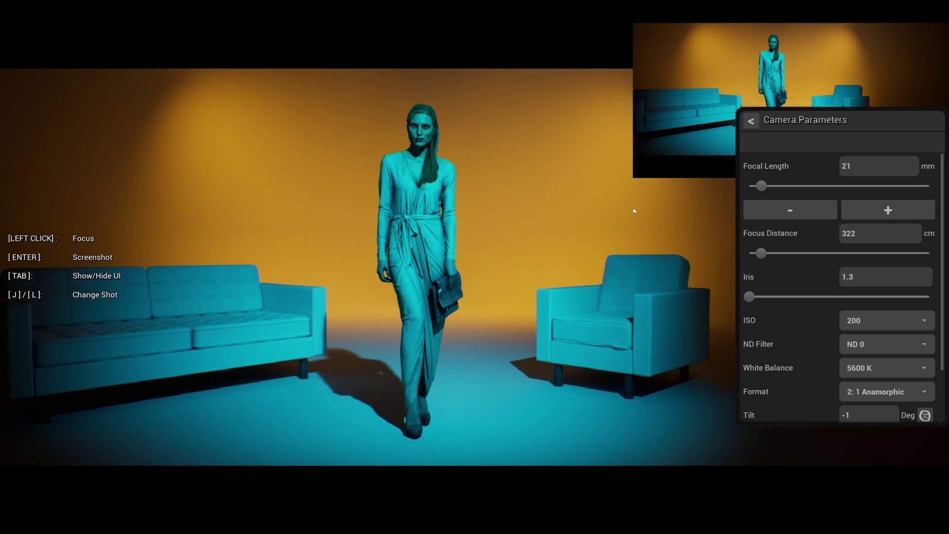
left_click(756, 124)
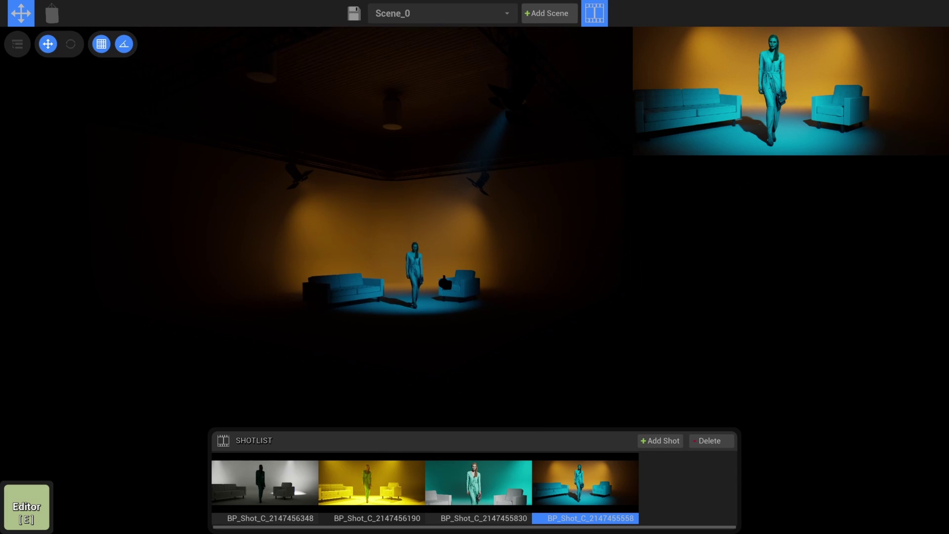
Recall the four saved shots in order, from first to fourth, to compare their lighting and camera positions.
left_click(277, 487)
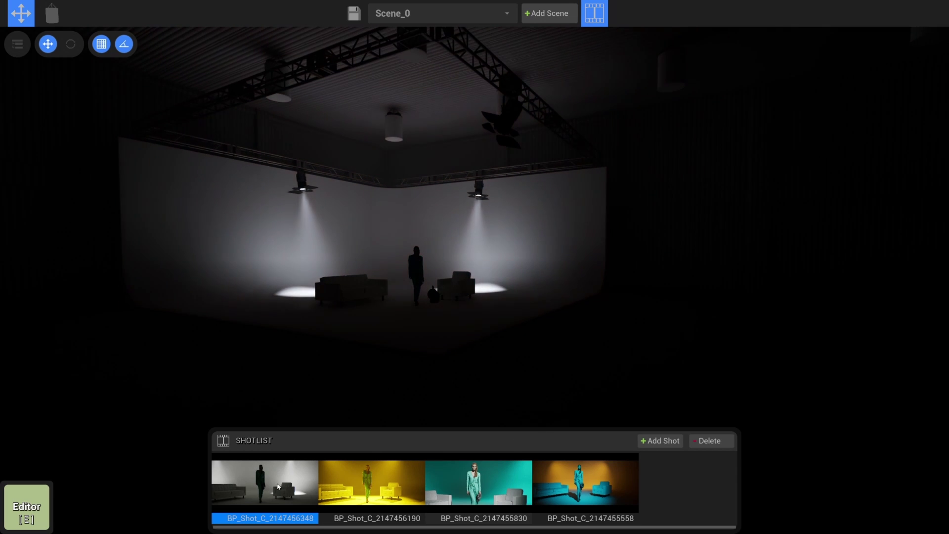
left_click(371, 483)
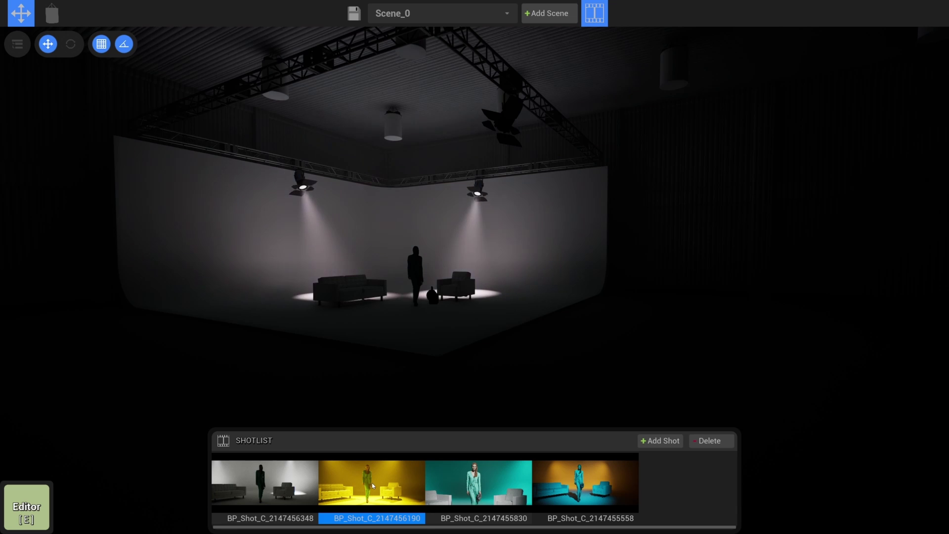
left_click(506, 484)
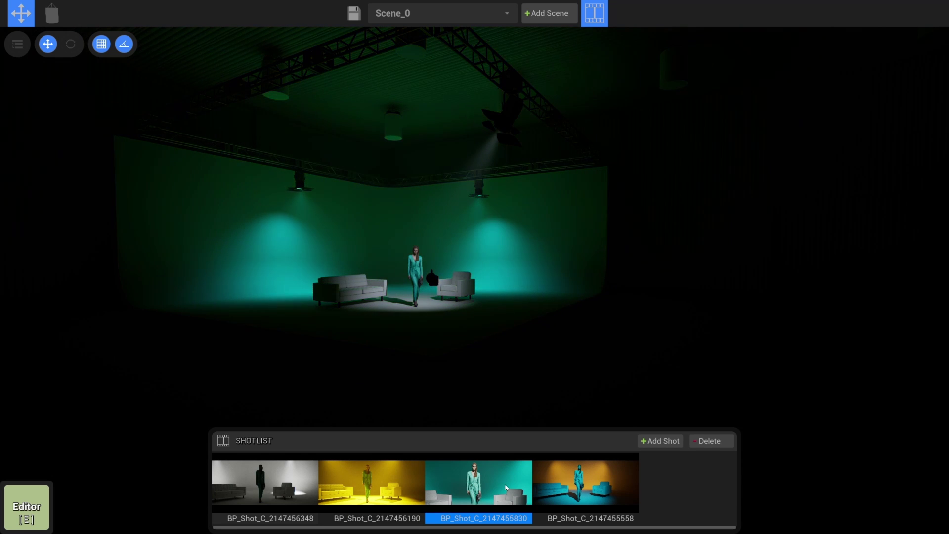
left_click(570, 487)
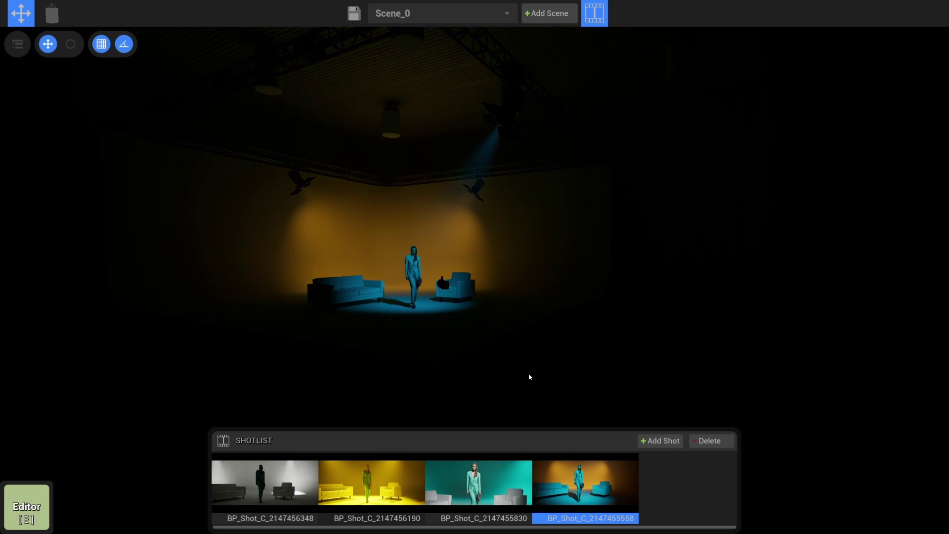
Pilot the floor camera, review the saved shots through its lens with the parameters hidden and shown, and leave the camera view.
key("w")
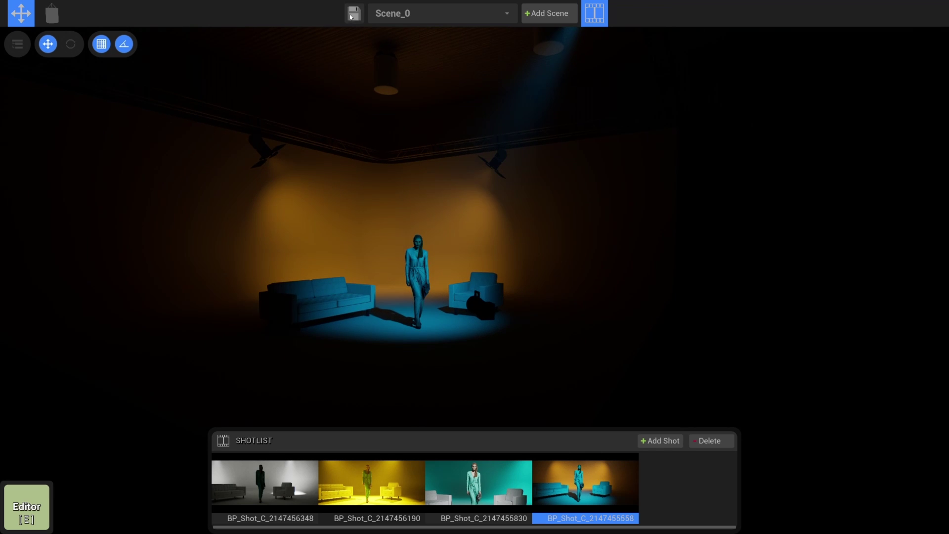
left_click(478, 306)
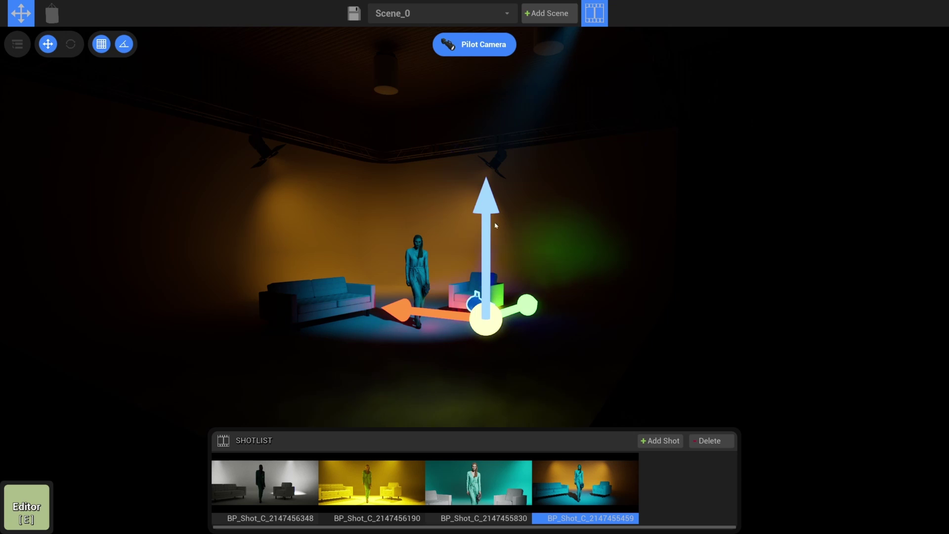
left_click(477, 44)
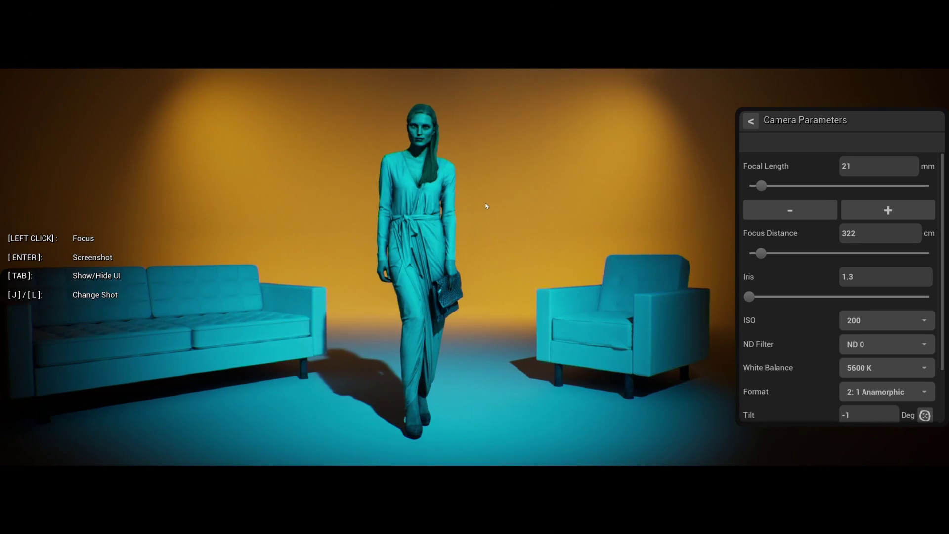
key("Tab")
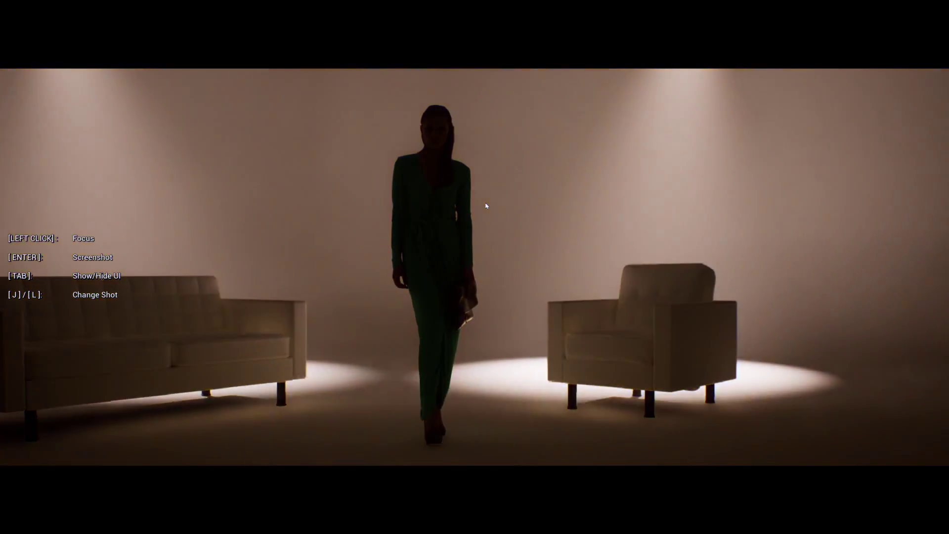
key("Tab")
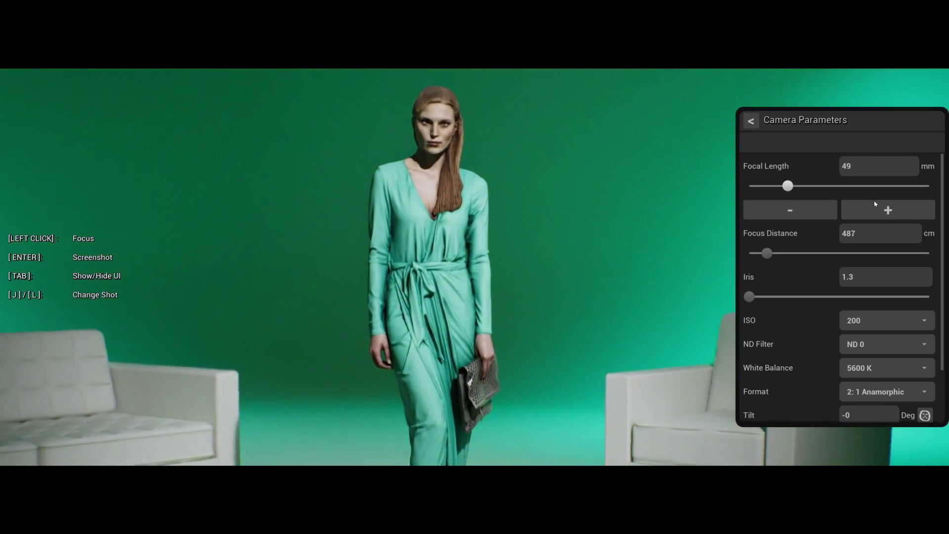
left_click_drag(875, 203, 873, 204)
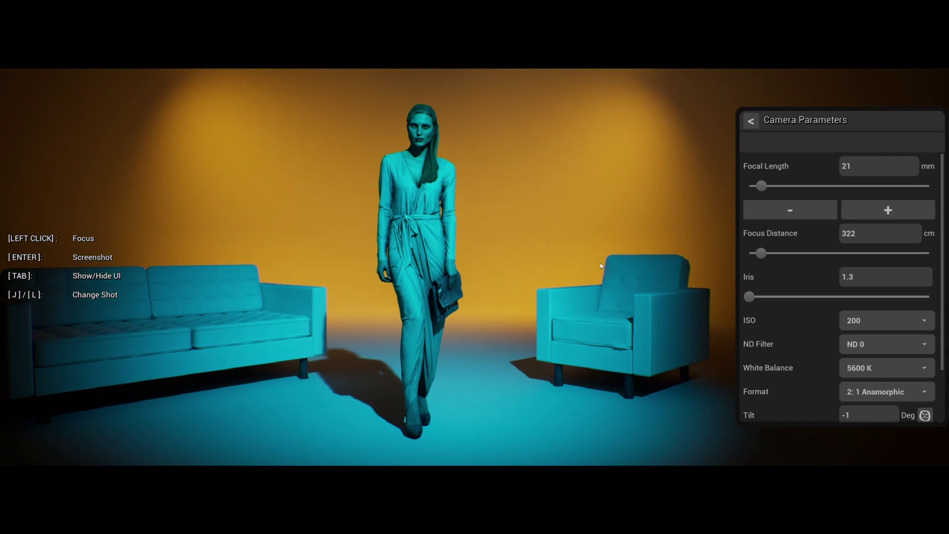
left_click(751, 121)
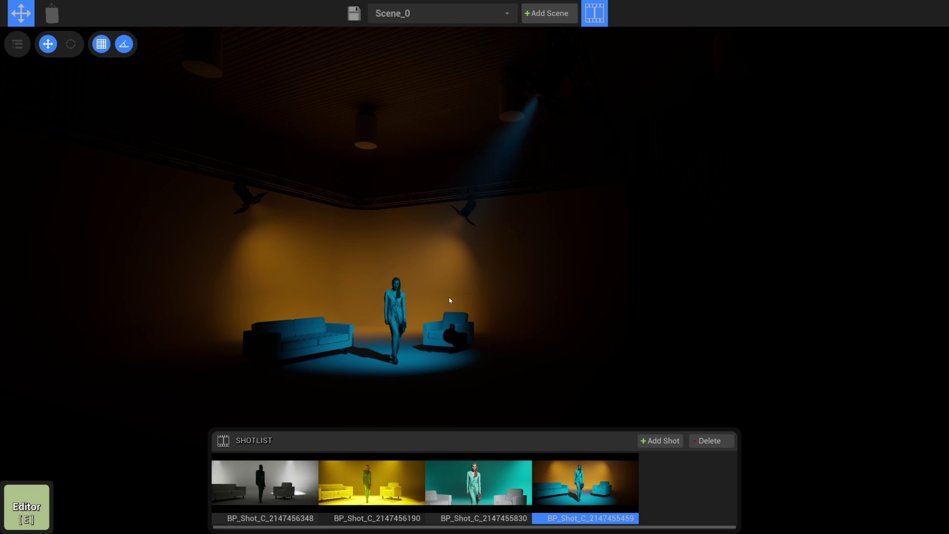
key("s")
right_click_drag(451, 301, 423, 299)
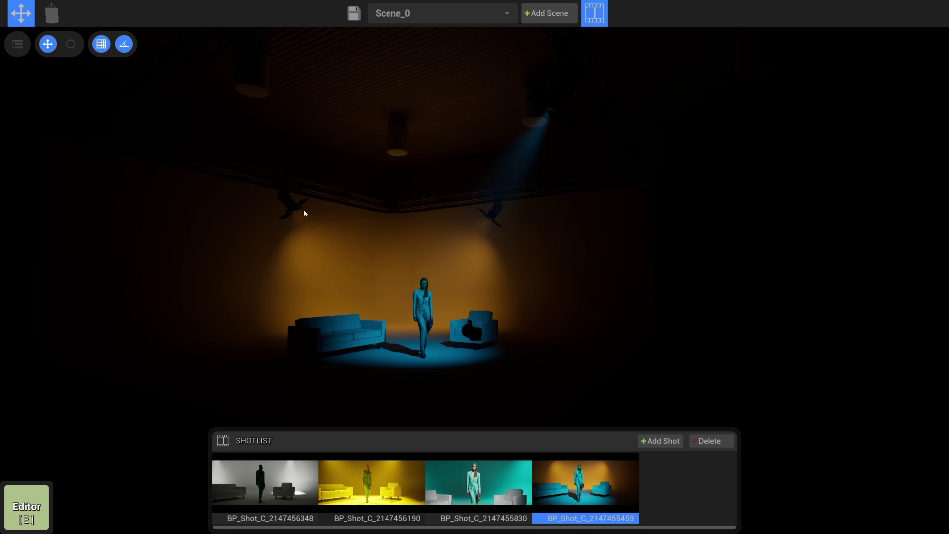
right_click_drag(477, 293, 413, 296)
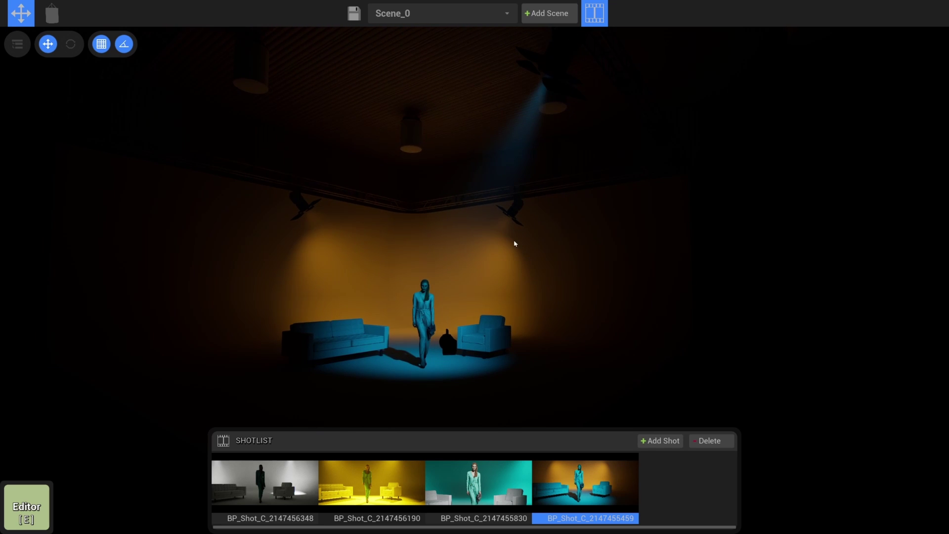
right_click_drag(515, 243, 514, 233)
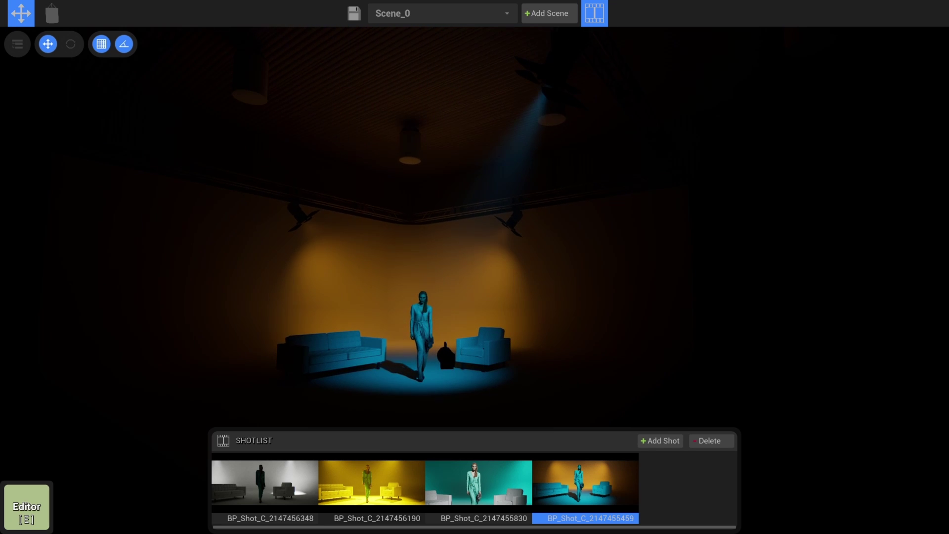
mouse_move(509, 290)
right_mouse_down()
mouse_move(503, 296)
mouse_move(514, 285)
right_mouse_up()
key("w")
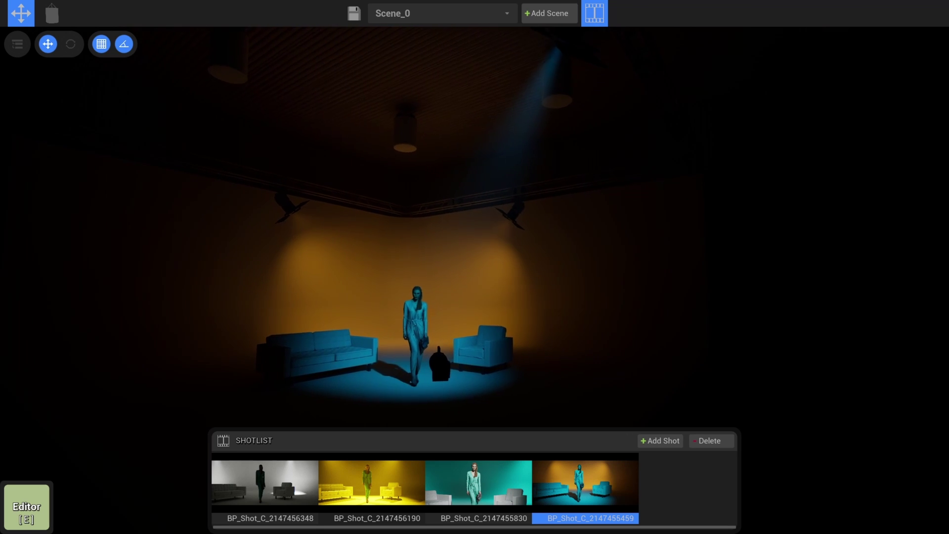
key("Tab")
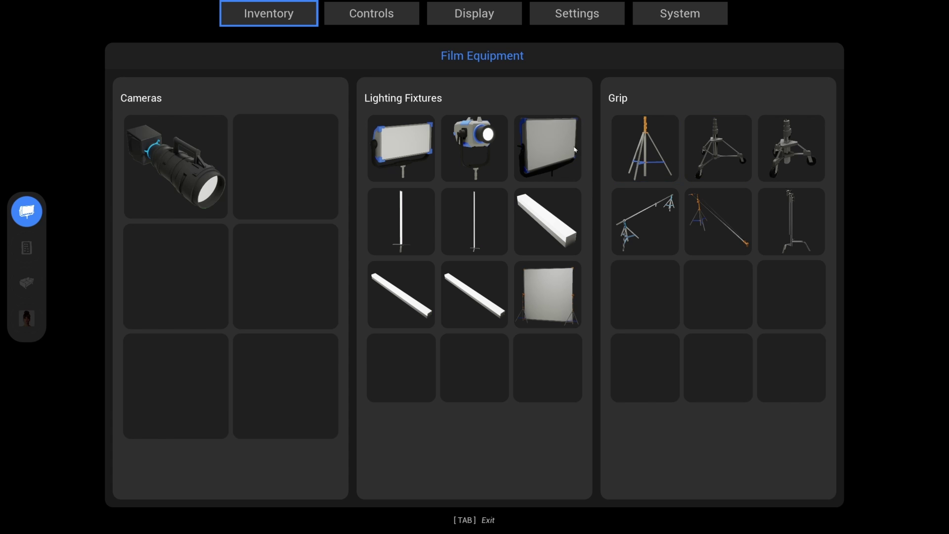
key("Tab")
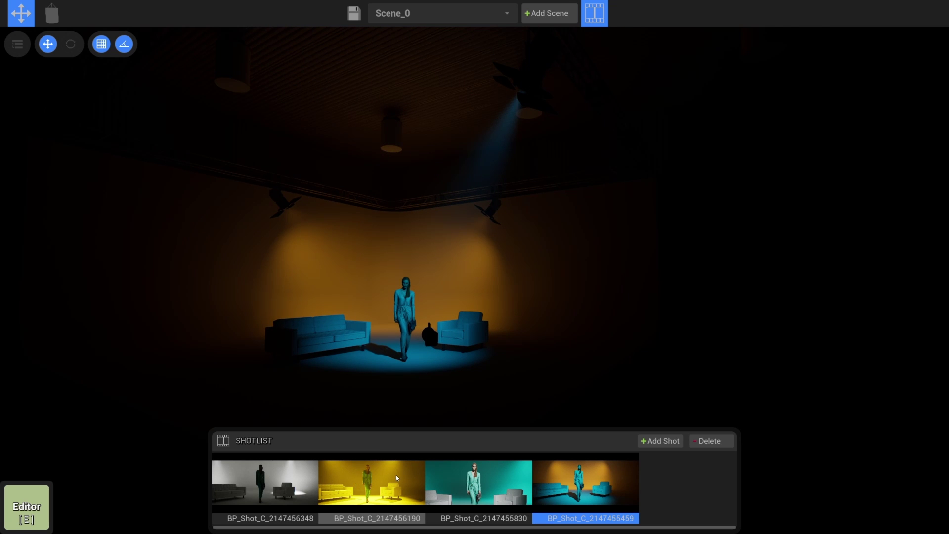
Recall the third, second and first shots in turn to review their lighting in the studio view.
left_click(434, 483)
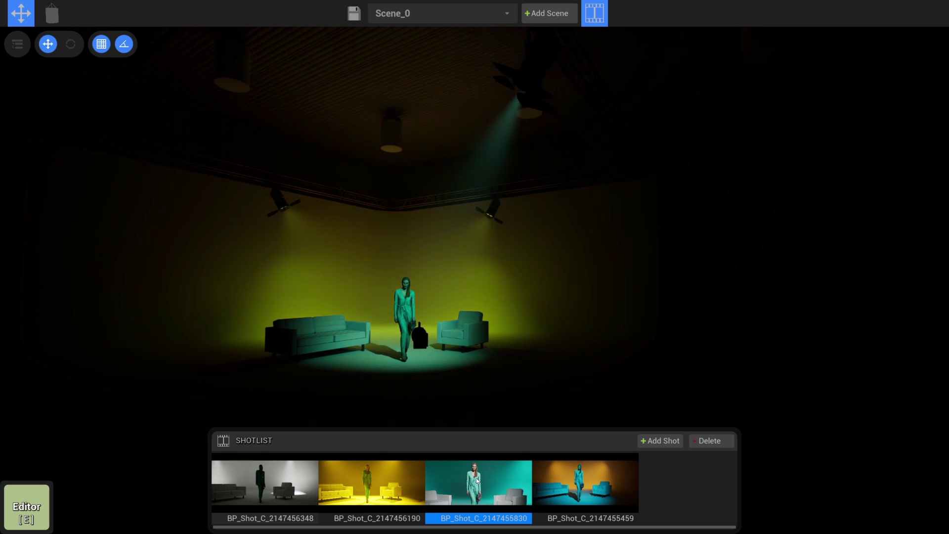
left_click(368, 488)
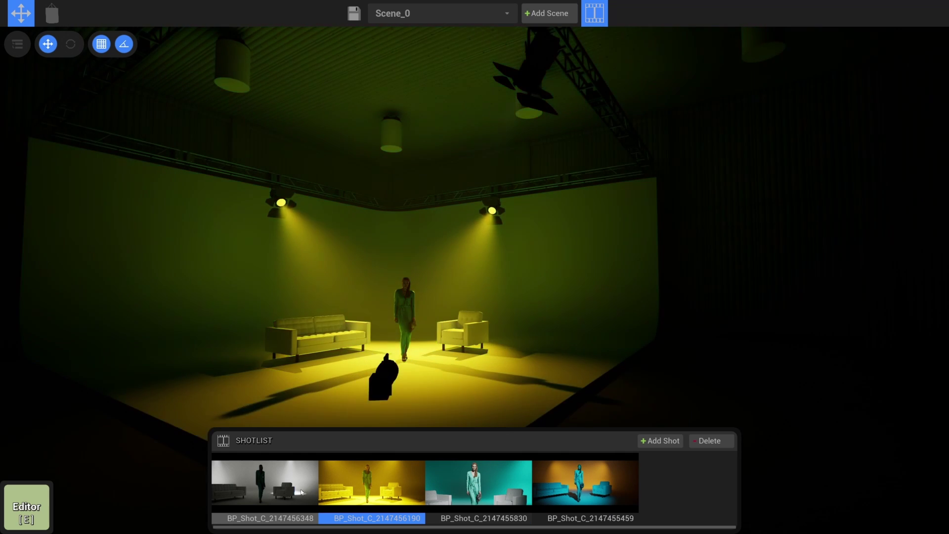
left_click(302, 492)
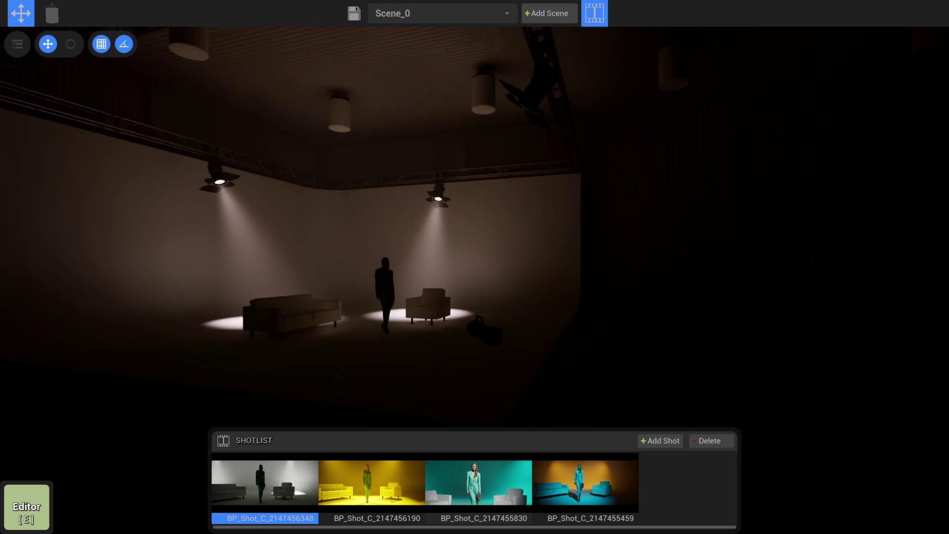